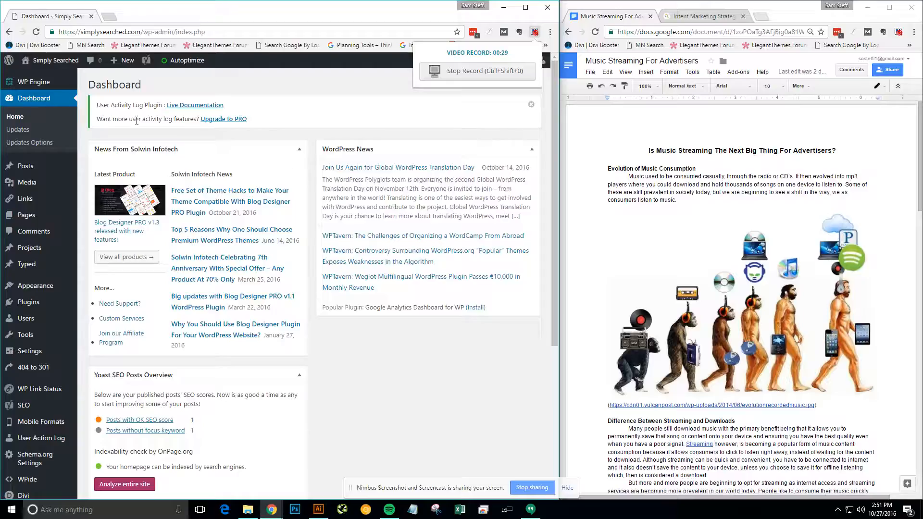
Step: Create a new blog post and switch it to the Divi Builder
mouse_move(58, 167)
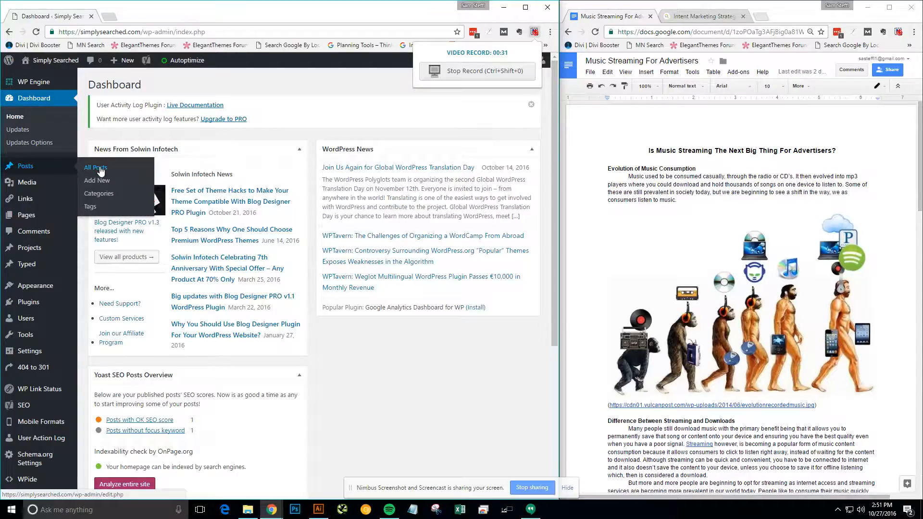
left_click(23, 168)
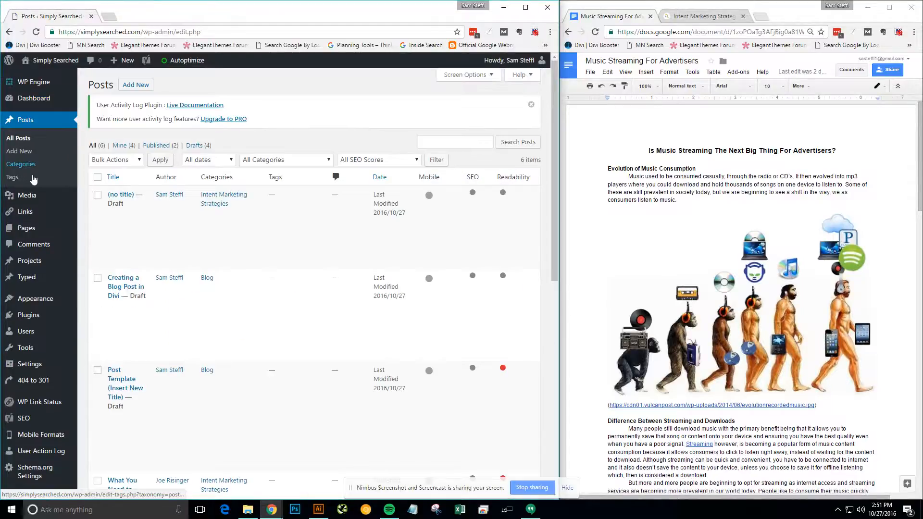
left_click(137, 86)
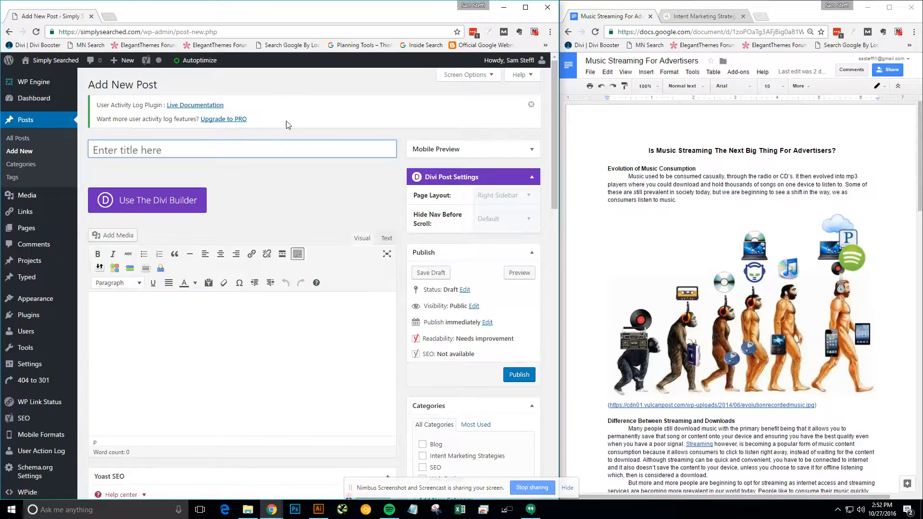
left_click(127, 204)
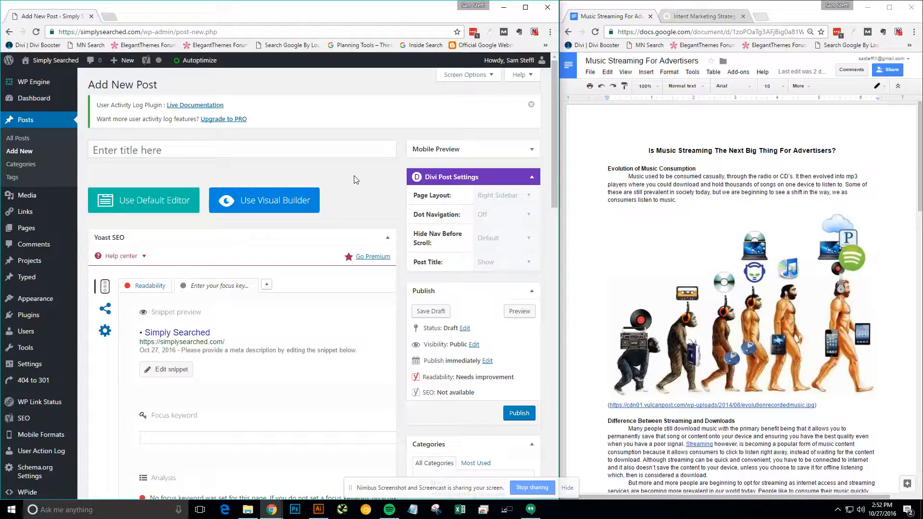
Step: Set the post's page layout to Full Width and assign it to the Intent Marketing Strategies category
left_click(501, 197)
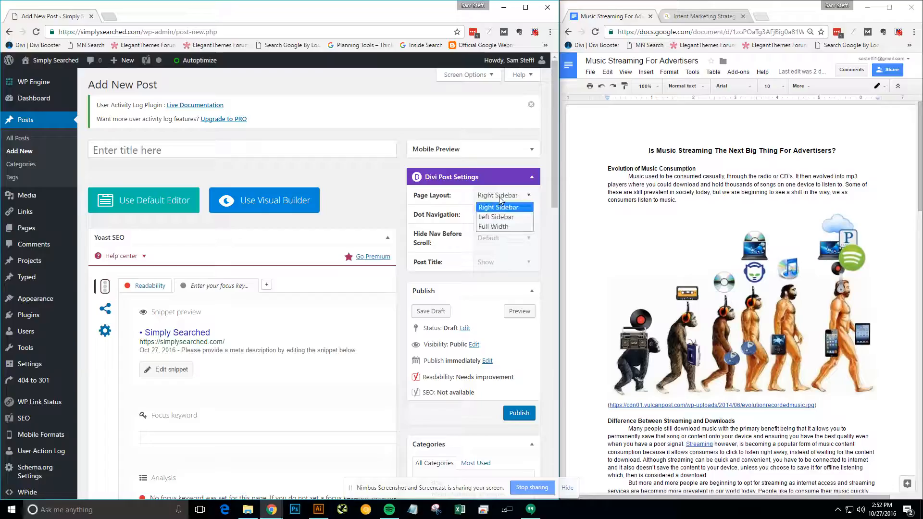
left_click(495, 227)
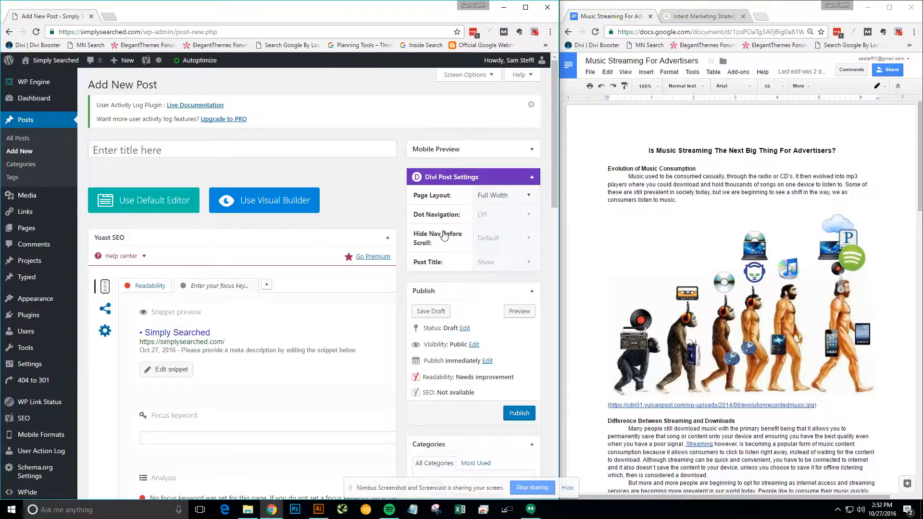
scroll(423, 247, "down", 2)
scroll(407, 257, "down", 2)
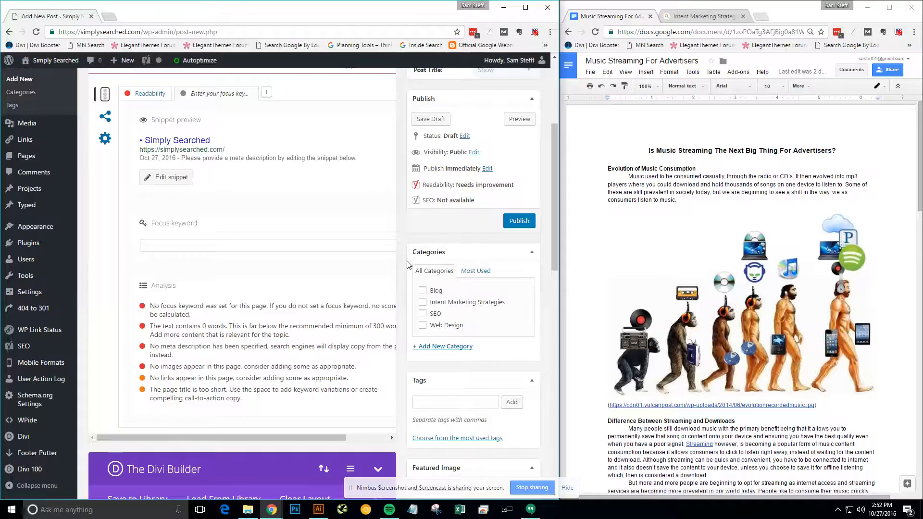
left_click(422, 305)
scroll(404, 302, "up", 1)
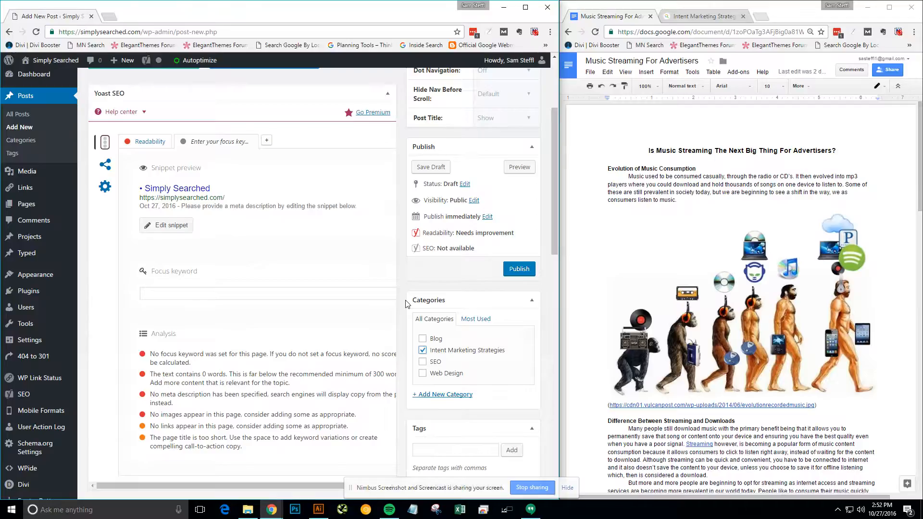
Step: Load the saved library layout "Simply Searched Blog Post Format 10.27.2016" into the post, replacing the existing content
scroll(406, 303, "down", 5)
scroll(406, 304, "down", 1)
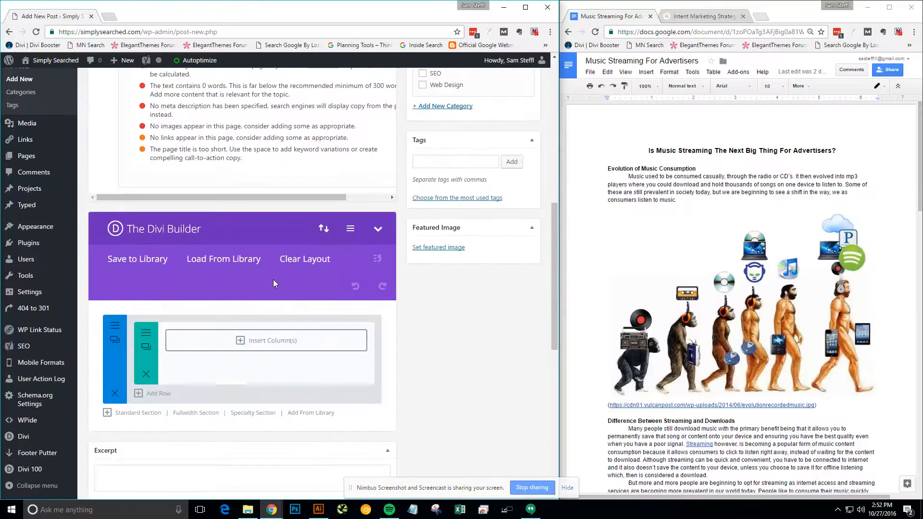
left_click(206, 259)
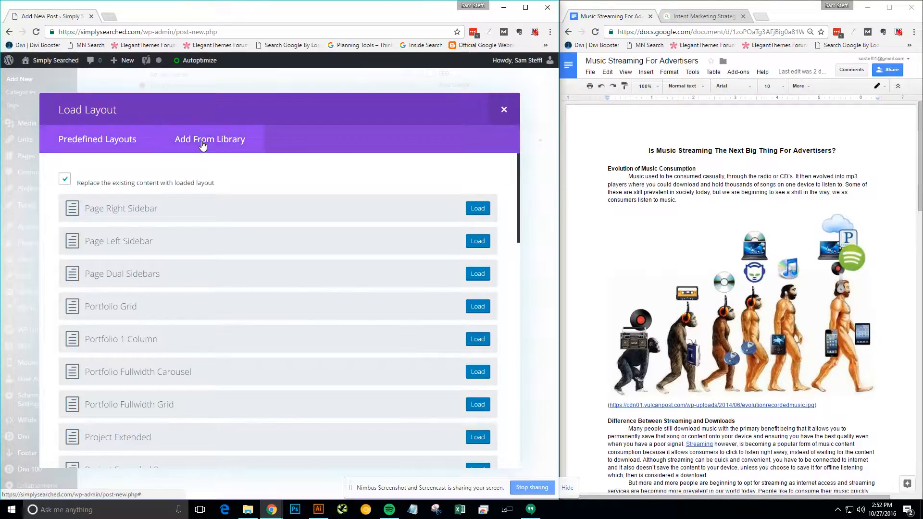
left_click(202, 144)
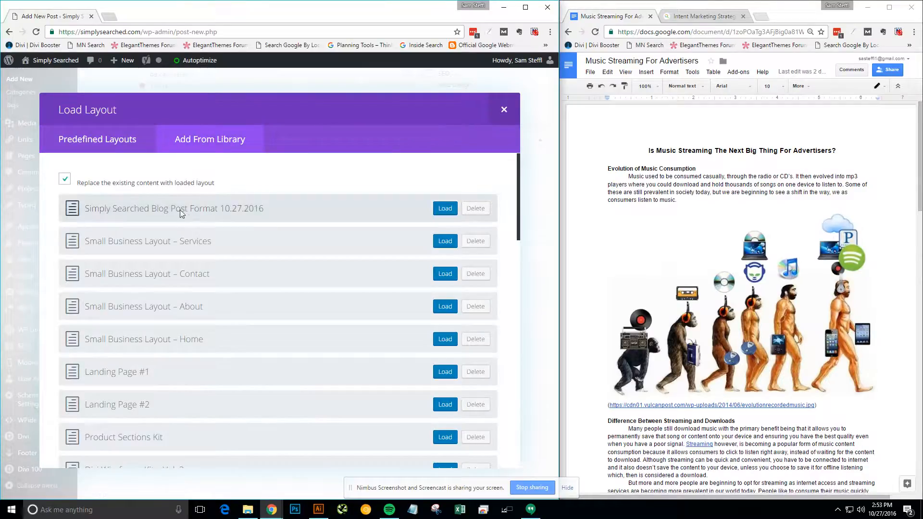
left_click(444, 210)
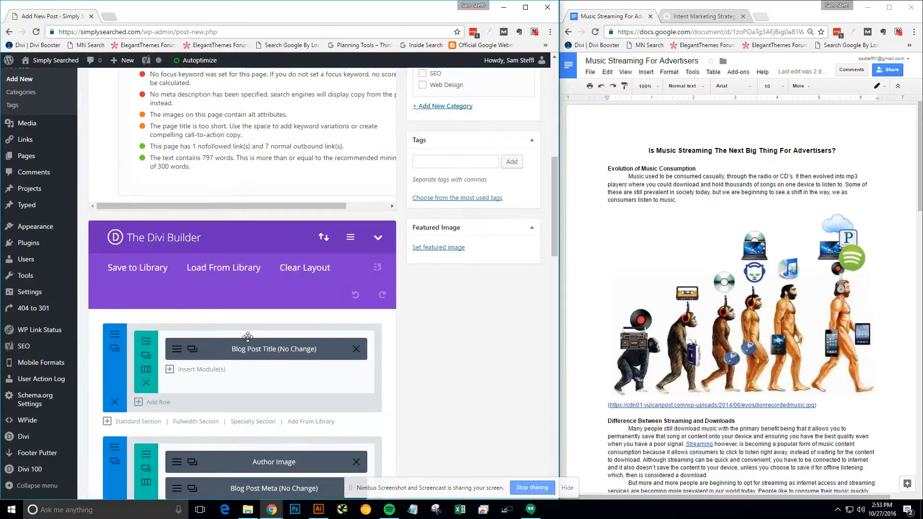
scroll(243, 345, "down", 1)
scroll(239, 391, "down", 2)
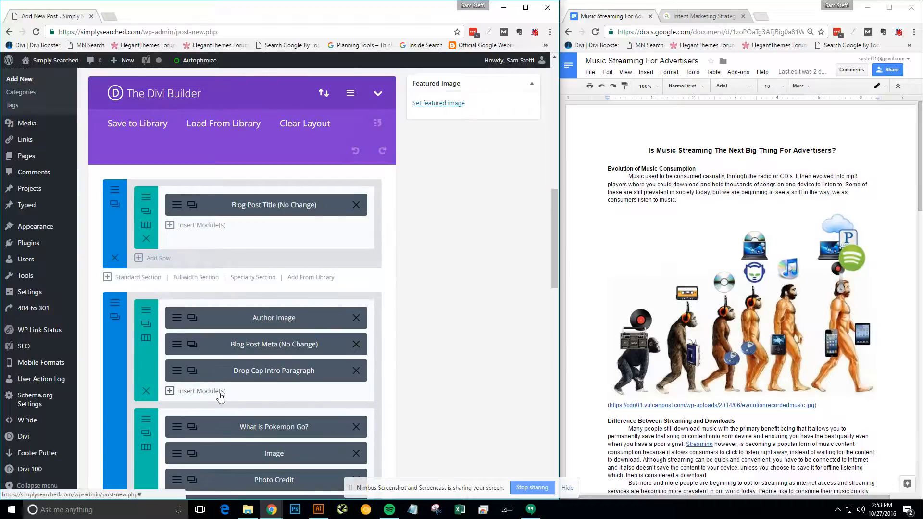
scroll(220, 396, "up", 1)
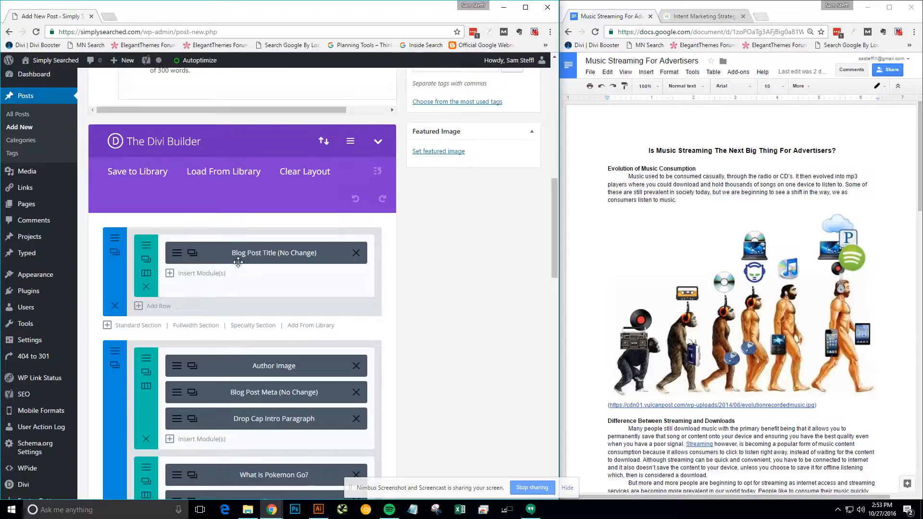
Step: Copy the heading "Is Music Streaming The Next Big Thing For Advertisers?" from the Google Doc into the post's title
scroll(238, 262, "up", 10)
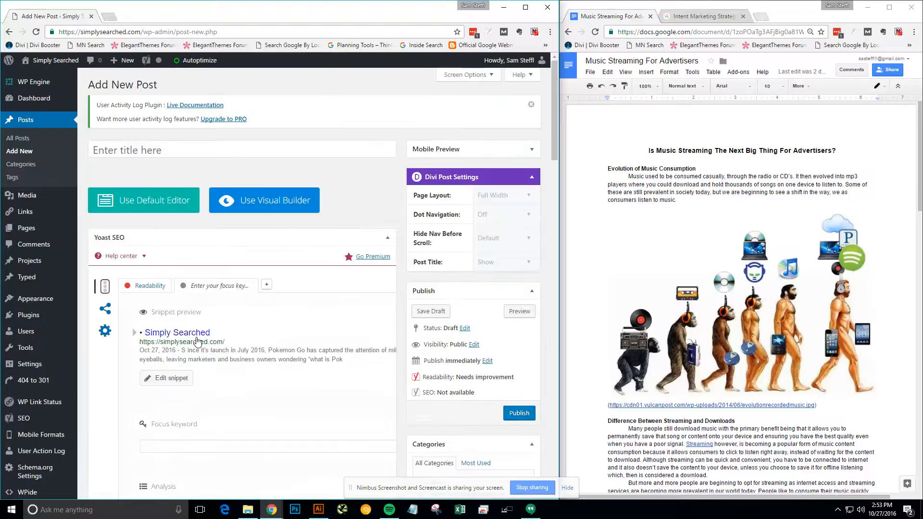
left_click(138, 149)
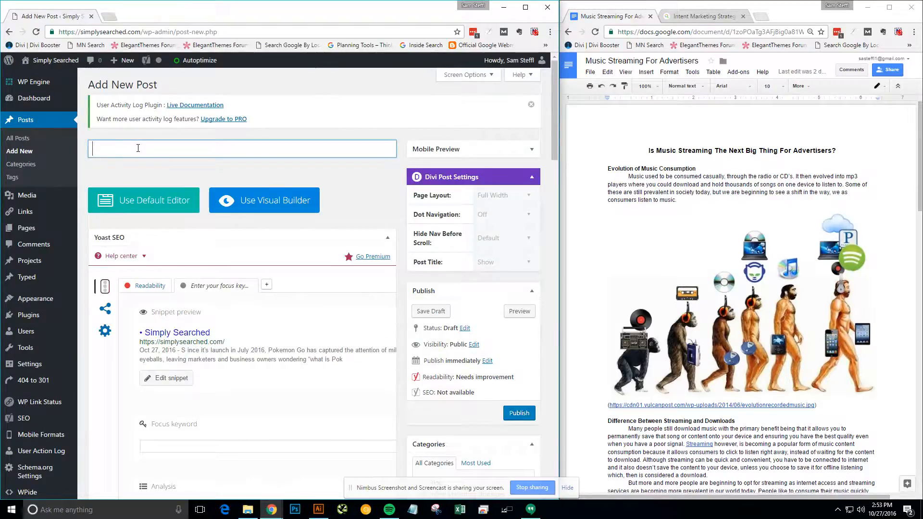
type("T")
triple_click(804, 146)
key("ctrl+c")
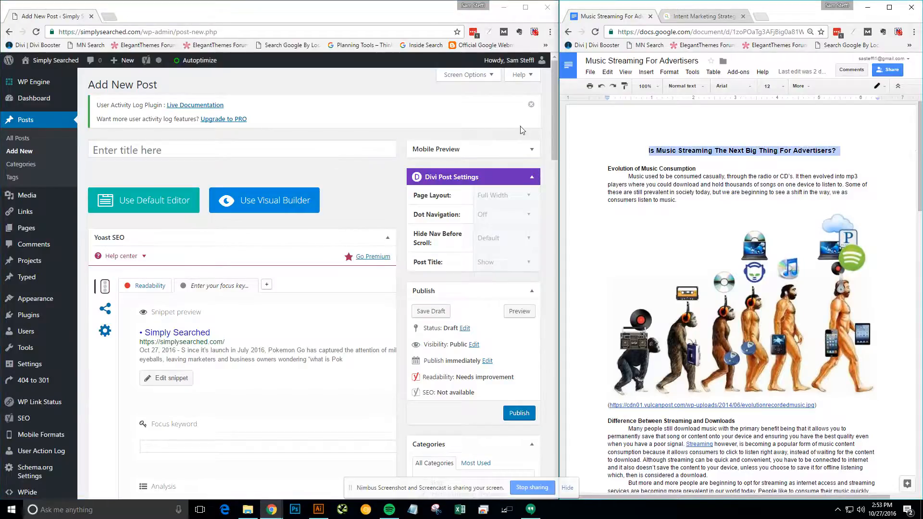
left_click(234, 147)
key("ctrl+v")
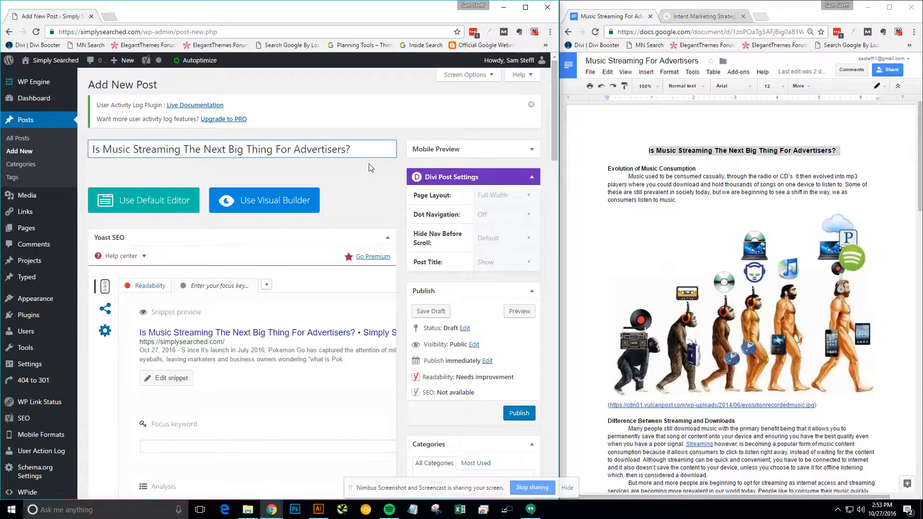
Step: Open the Yoast SEO snippet's meta description for editing
scroll(299, 328, "down", 1)
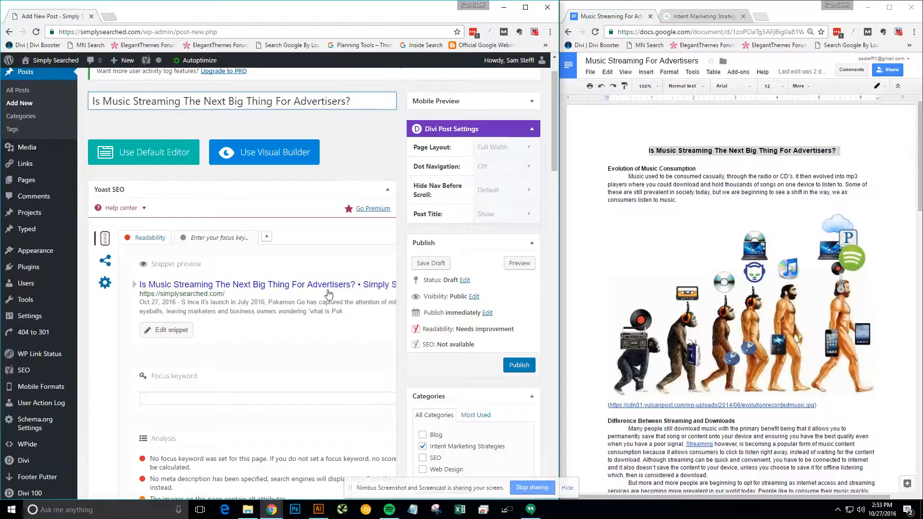
scroll(326, 293, "down", 5)
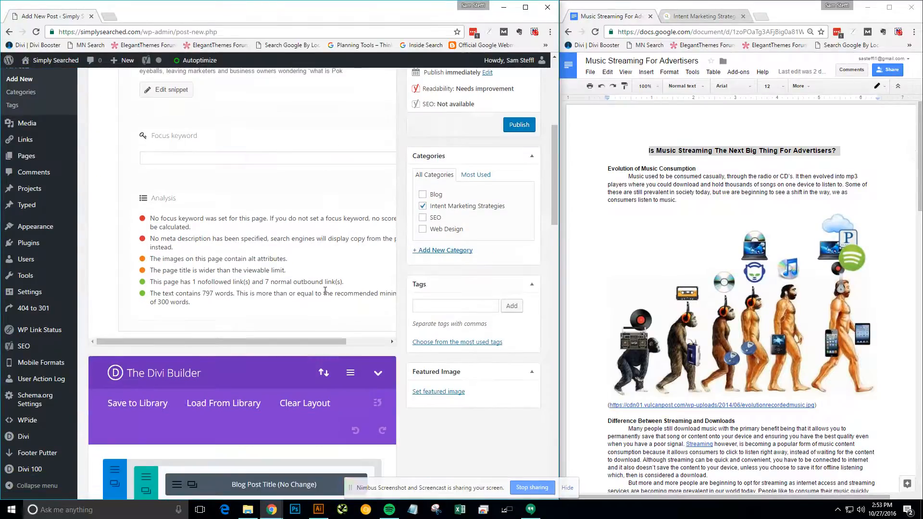
scroll(325, 291, "down", 2)
scroll(276, 387, "up", 4)
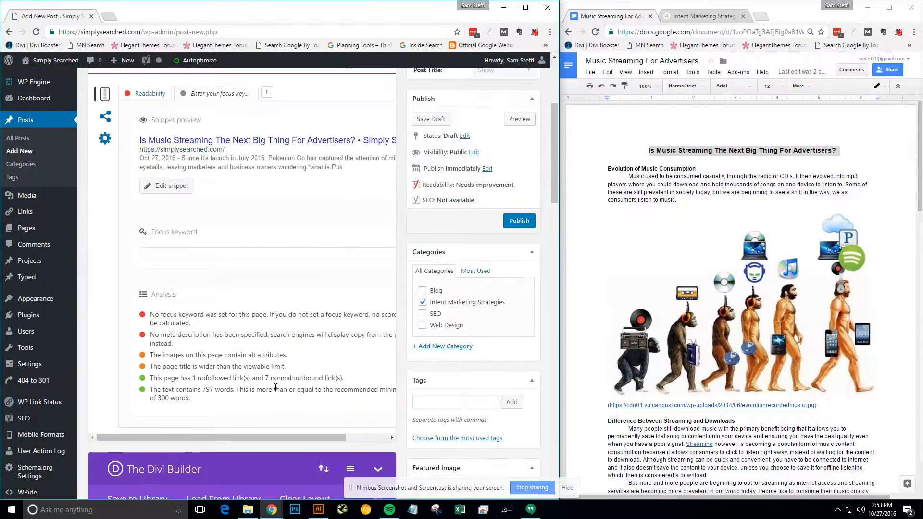
scroll(276, 387, "up", 3)
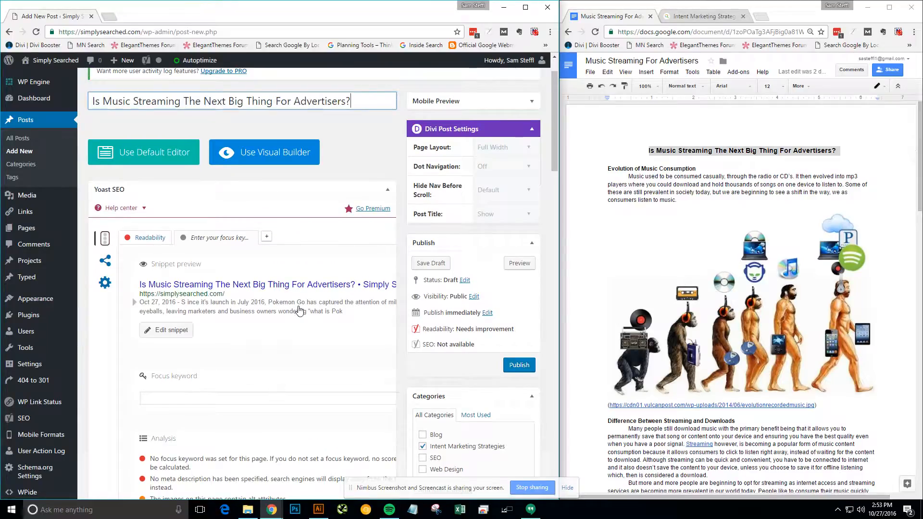
left_click(331, 315)
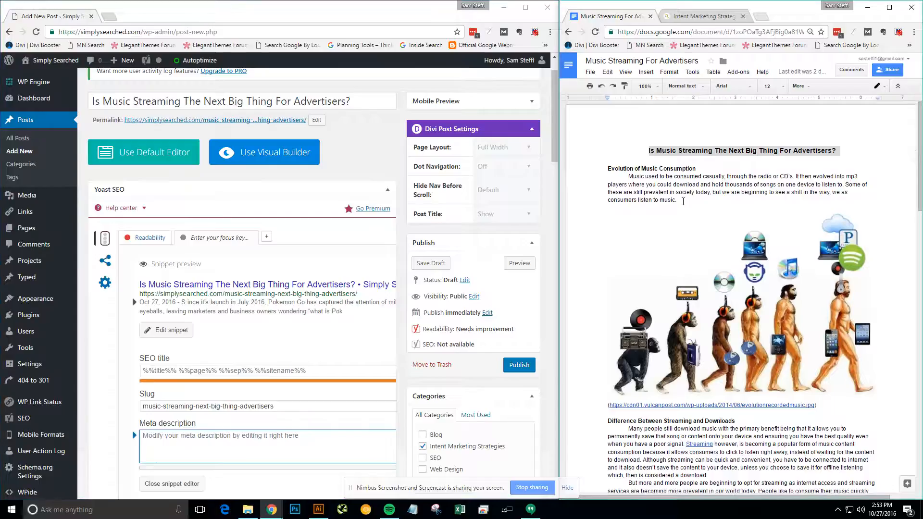
Step: Select the whole introductory paragraph under "Evolution of Music Consumption" in the Google Doc
left_click_drag(679, 201, 624, 178)
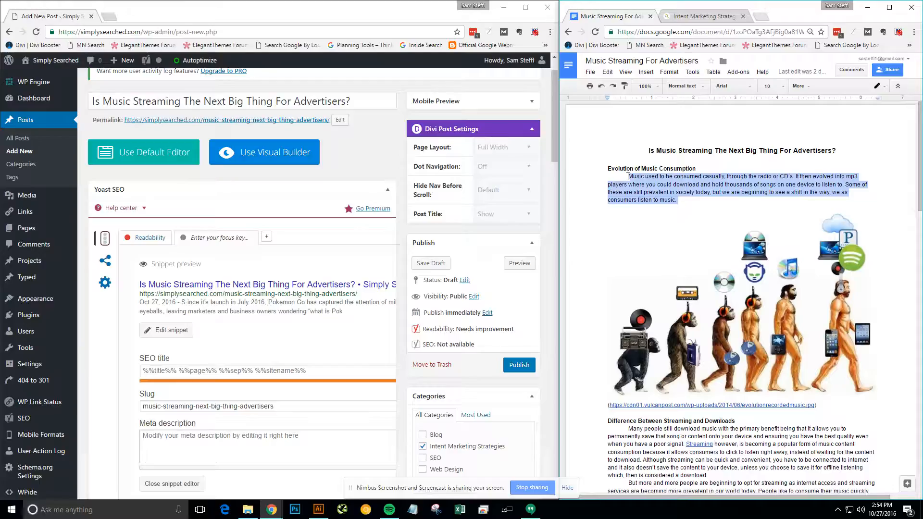
left_click(660, 179)
left_click_drag(626, 177, 691, 203)
left_click(686, 201)
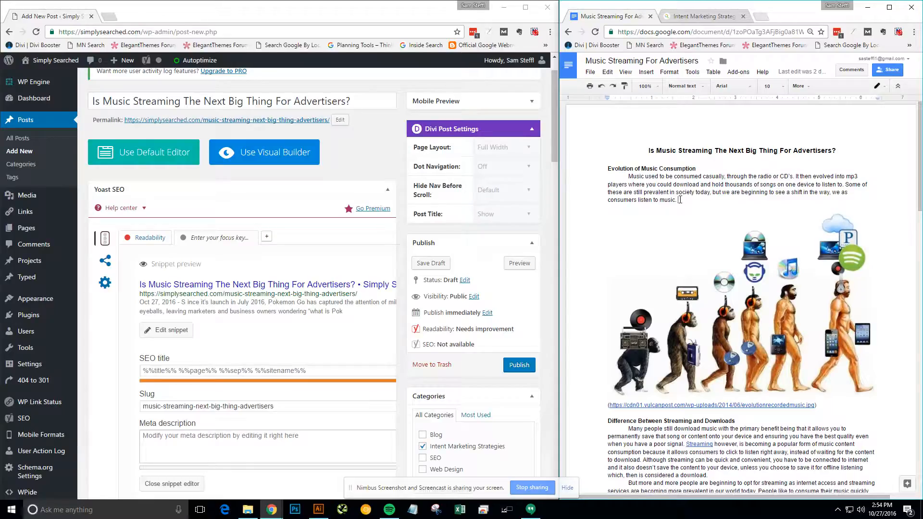
left_click_drag(681, 200, 630, 178)
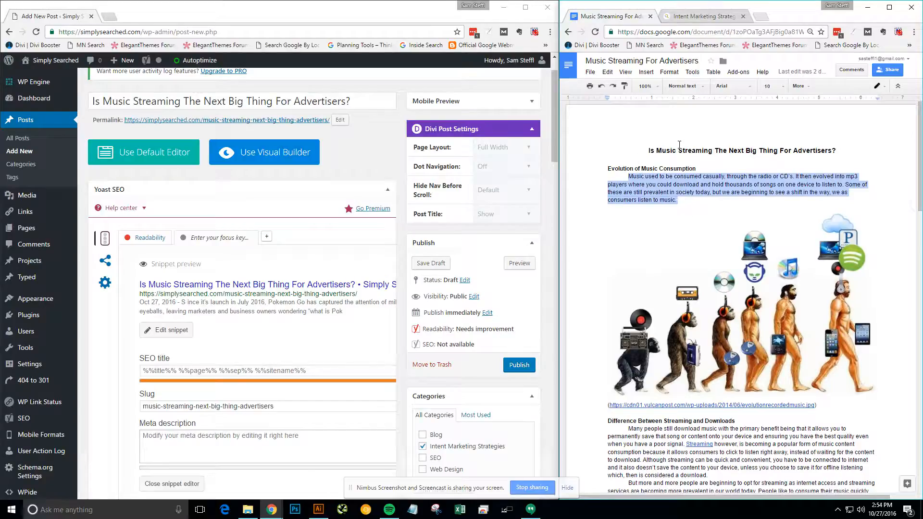
Step: Add the line "Something up here" between the Google Doc's title and first section, and reselect the introductory paragraph
left_click(636, 160)
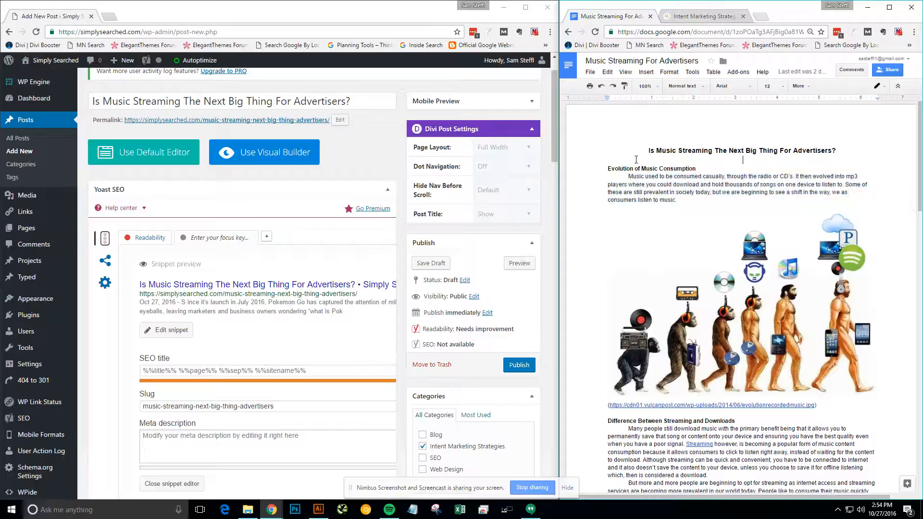
key("Return")
key("Return")
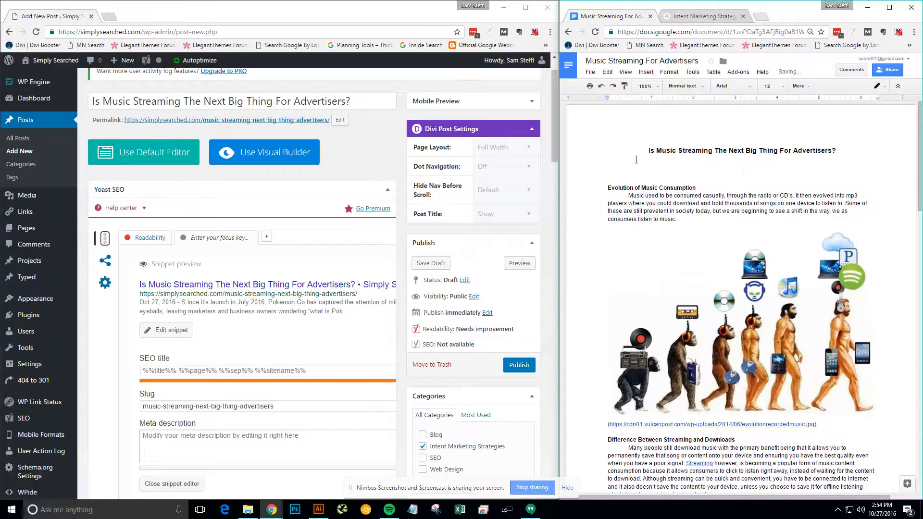
type("Something up here")
left_click_drag(631, 196, 693, 220)
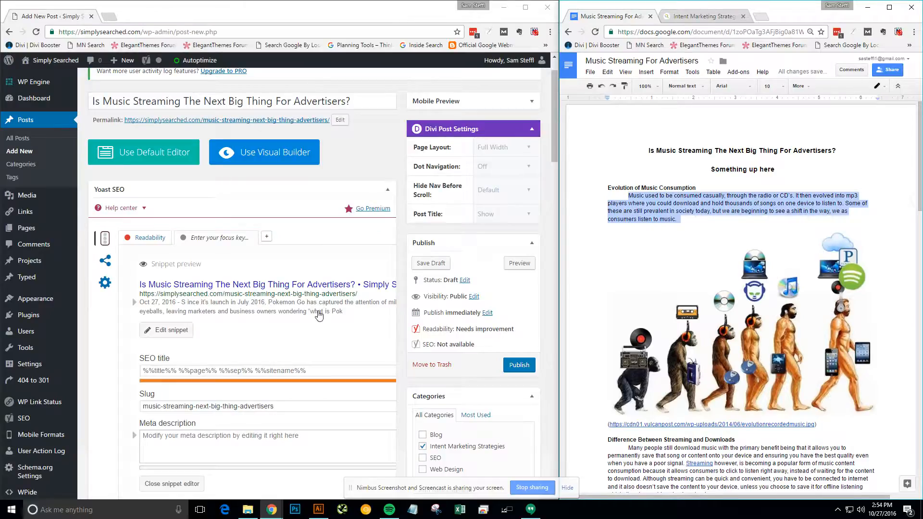
Step: Examine the Author Image module's settings and the author pictures available in the media library, and save the module
scroll(319, 315, "down", 15)
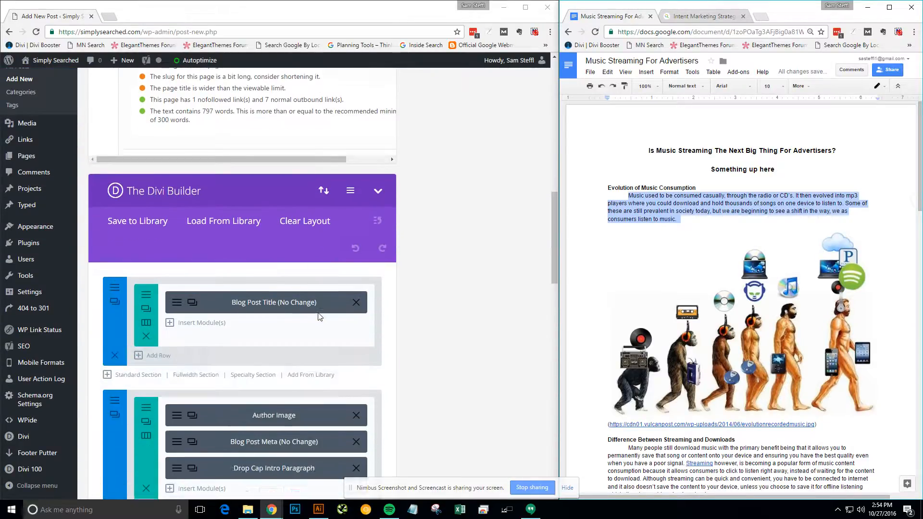
scroll(319, 313, "down", 4)
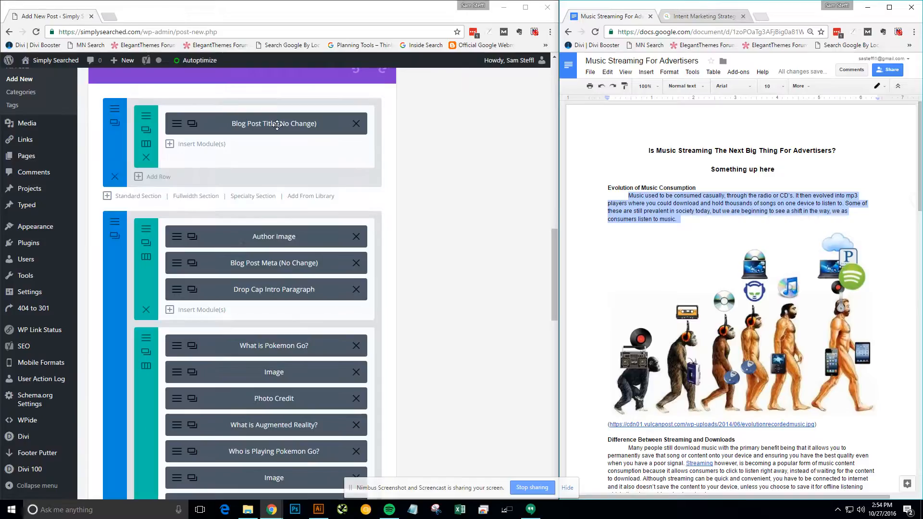
left_click(176, 239)
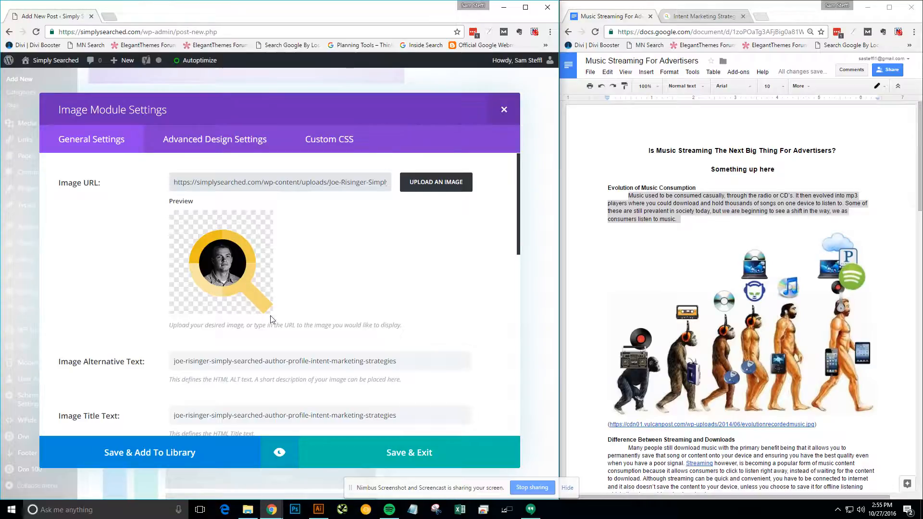
left_click(430, 187)
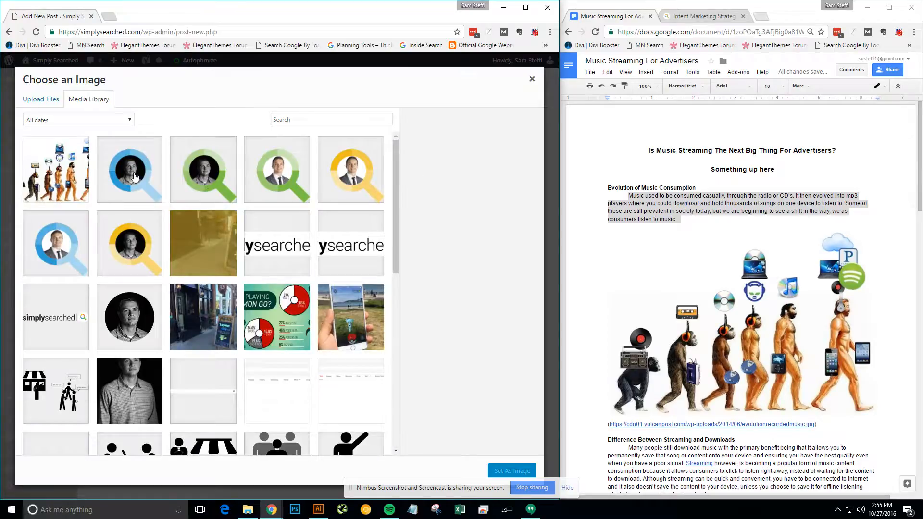
left_click(532, 80)
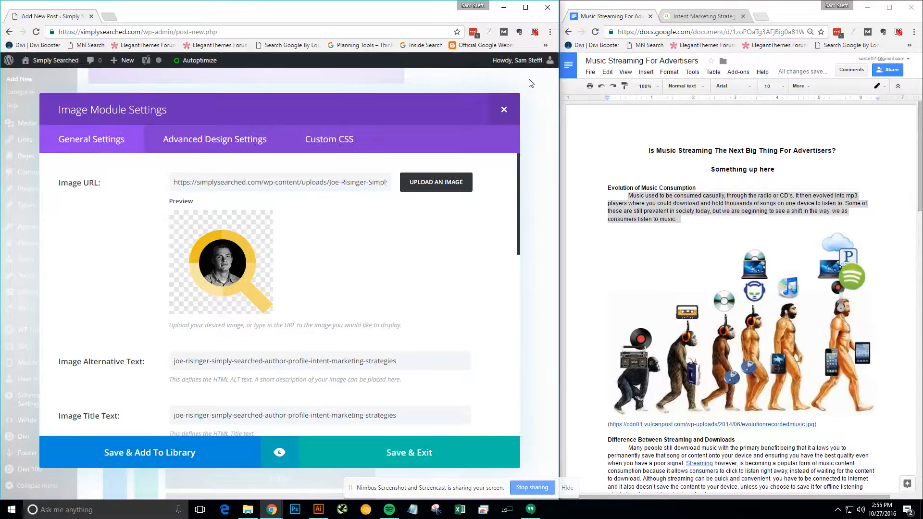
left_click(396, 453)
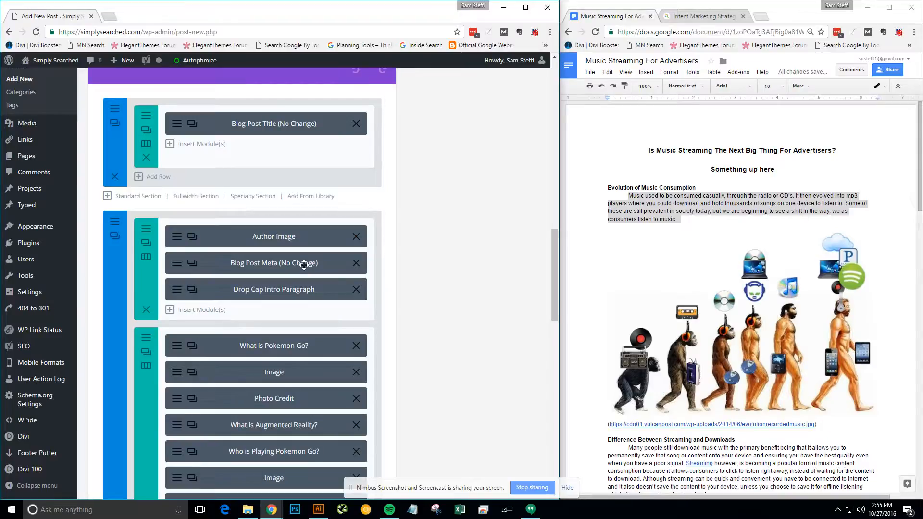
Step: Preview the post and move the preview tab into the browser window that holds the Google Doc
scroll(319, 308, "up", 8)
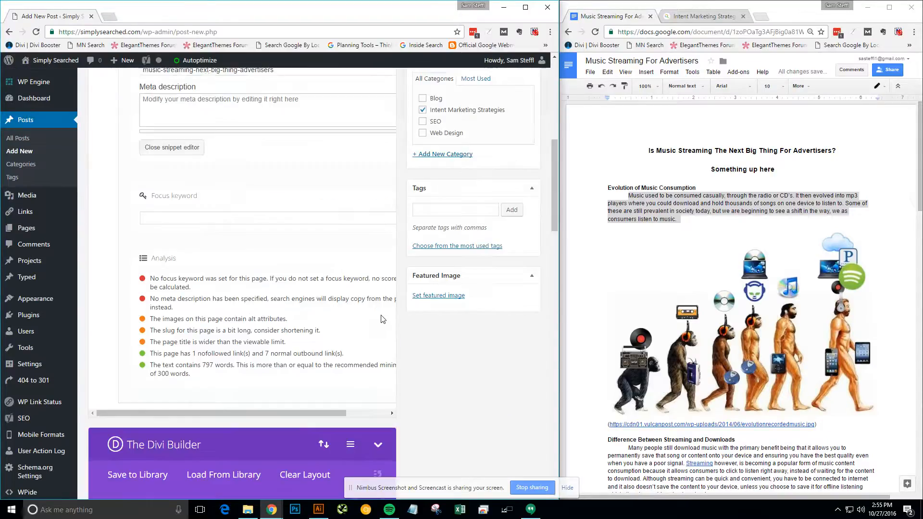
scroll(383, 319, "up", 7)
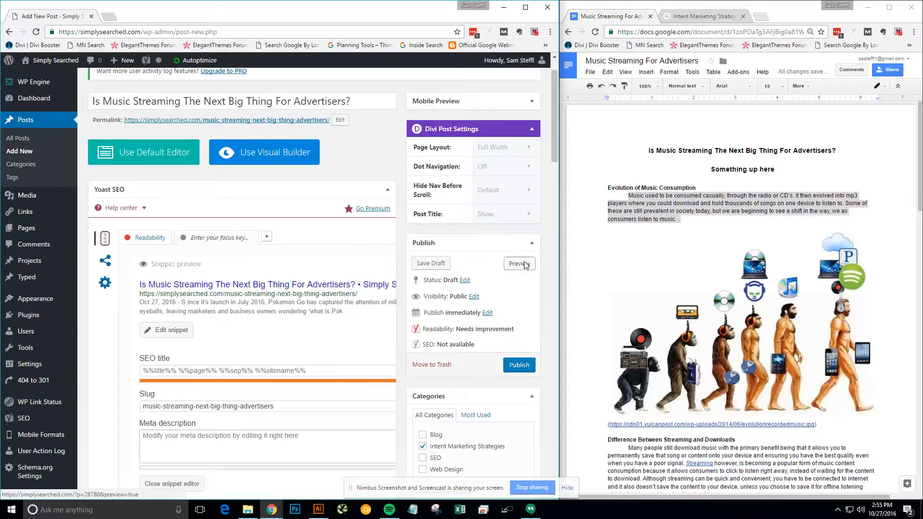
left_click(526, 266)
left_click_drag(161, 17, 692, 17)
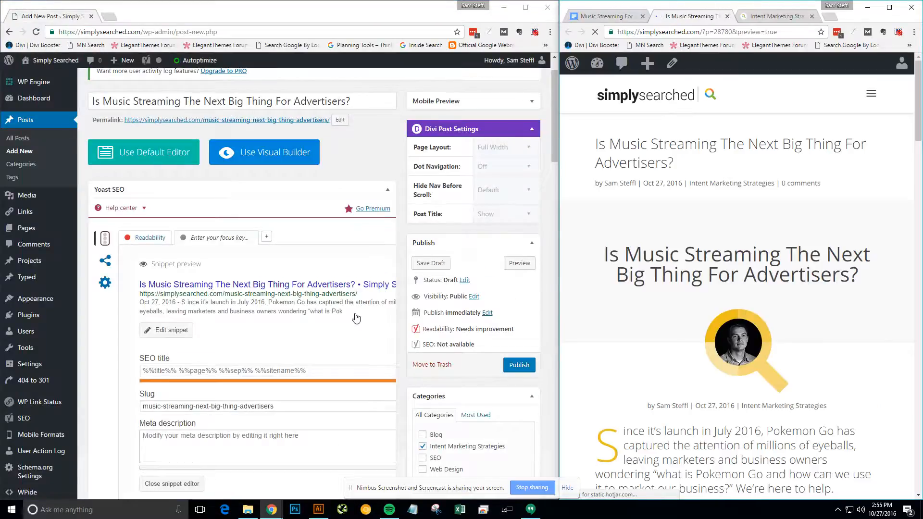
Step: Set Post Title to Hide in the Divi Post Settings
scroll(310, 316, "down", 2)
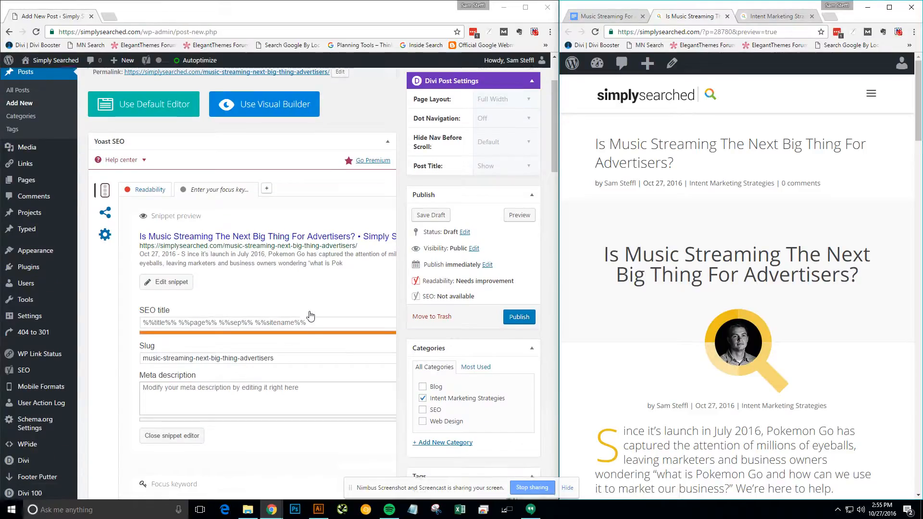
scroll(630, 238, "down", 2)
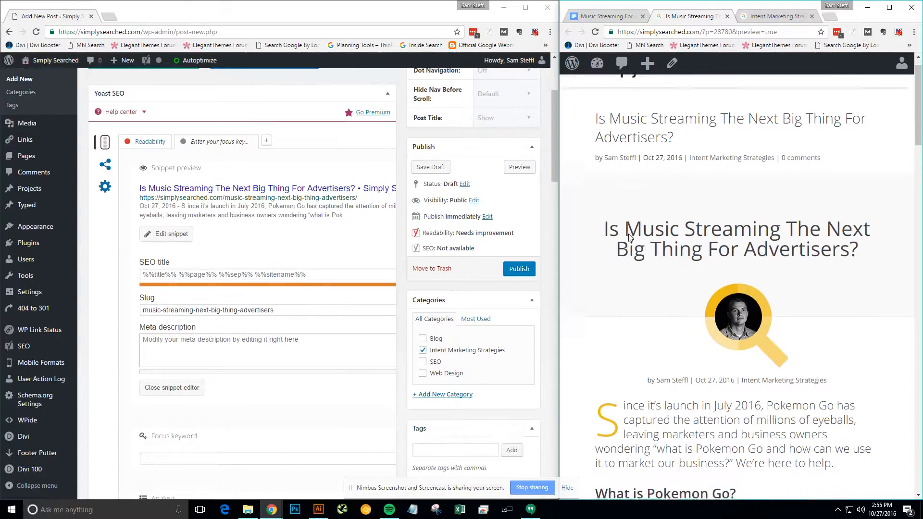
scroll(630, 238, "up", 2)
scroll(375, 306, "up", 3)
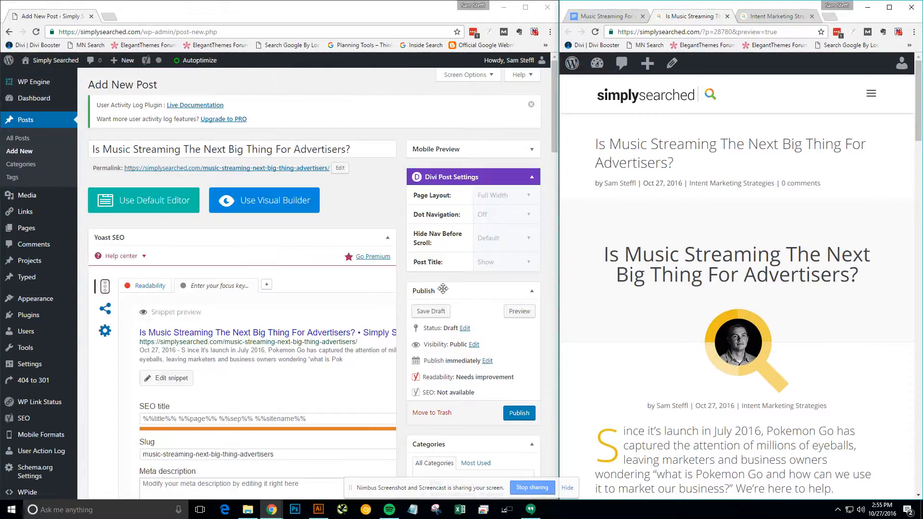
left_click(523, 265)
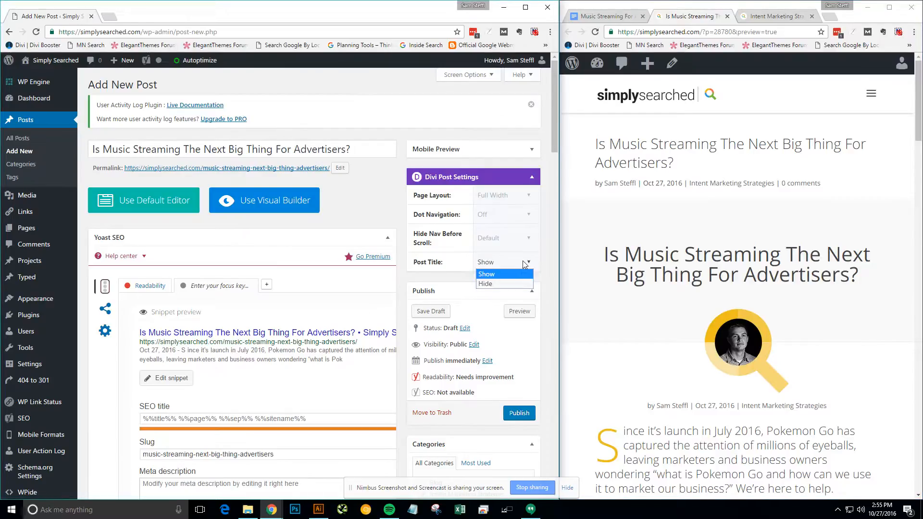
left_click(505, 287)
Step: Save the post as a draft and reload its preview page
left_click_drag(597, 145, 711, 174)
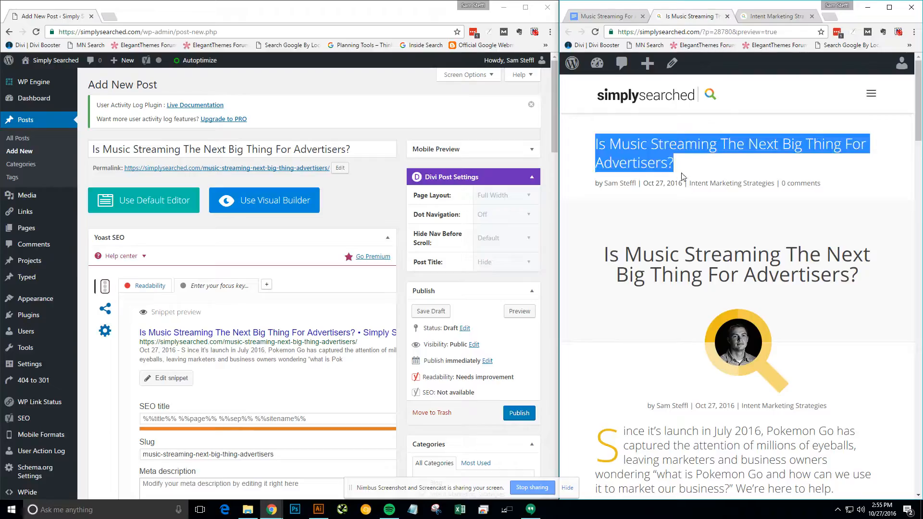
scroll(679, 146, "down", 1)
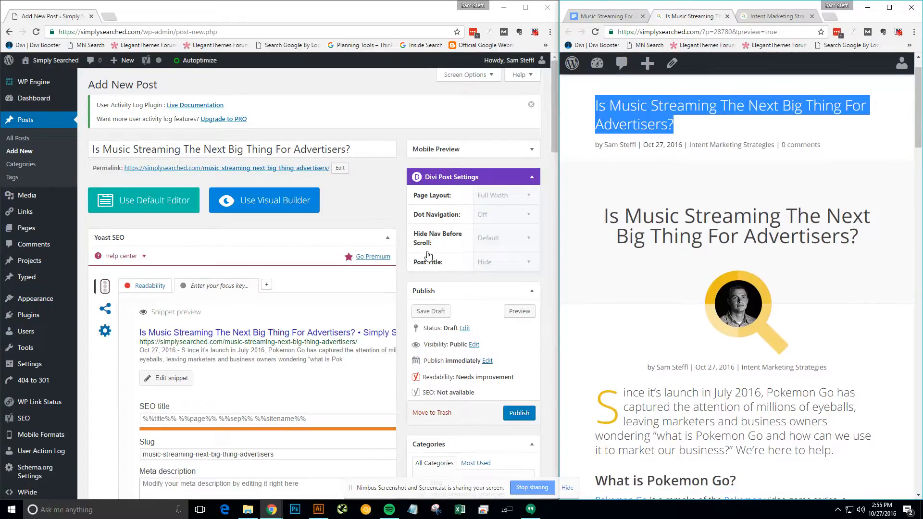
scroll(409, 269, "down", 5)
scroll(409, 268, "up", 3)
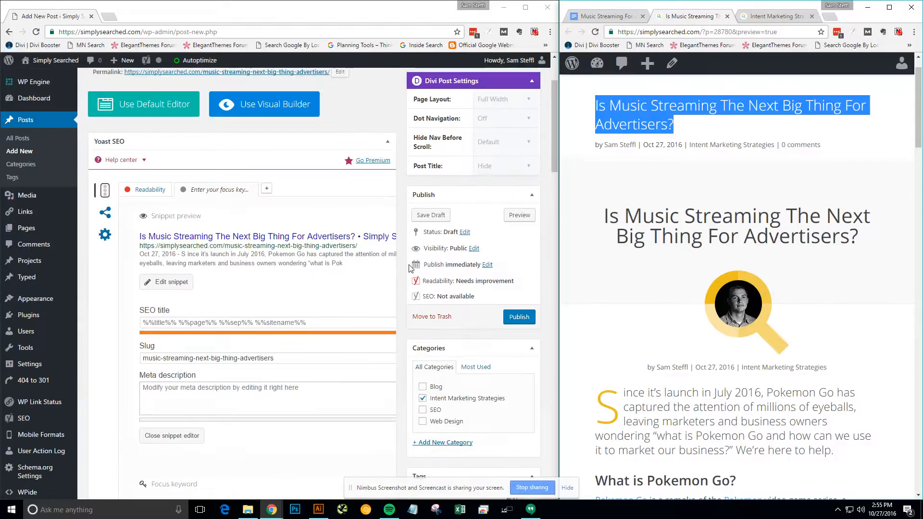
left_click(434, 218)
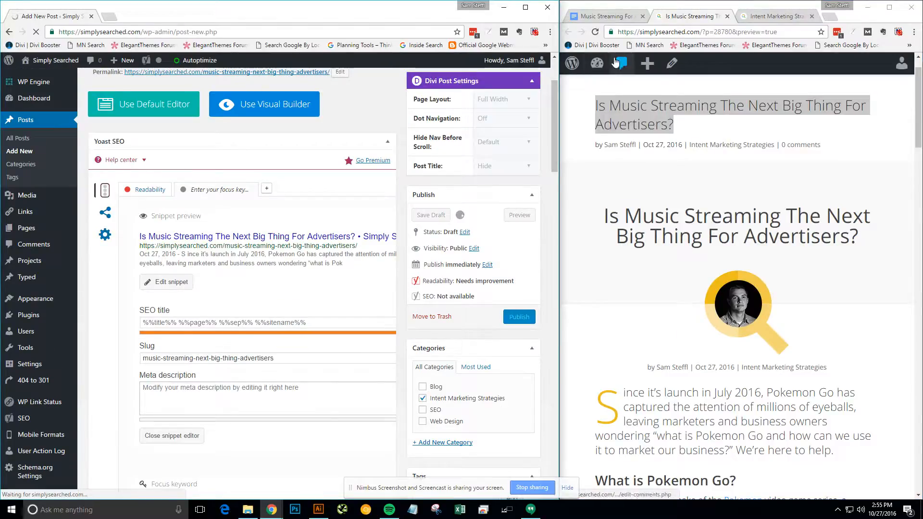
left_click(596, 32)
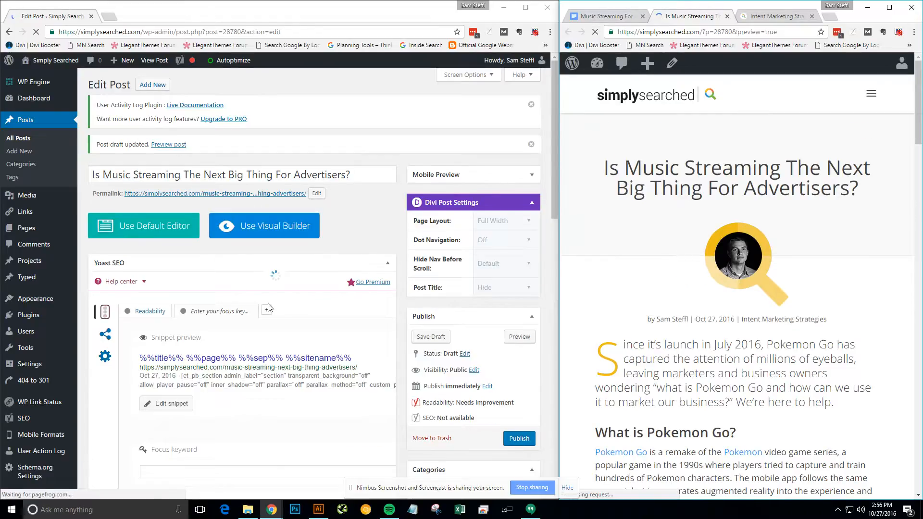
Step: Compare the preview's title, author picture, post meta line and drop cap introduction with the corresponding modules in the Divi Builder
scroll(338, 269, "down", 3)
scroll(339, 269, "down", 1)
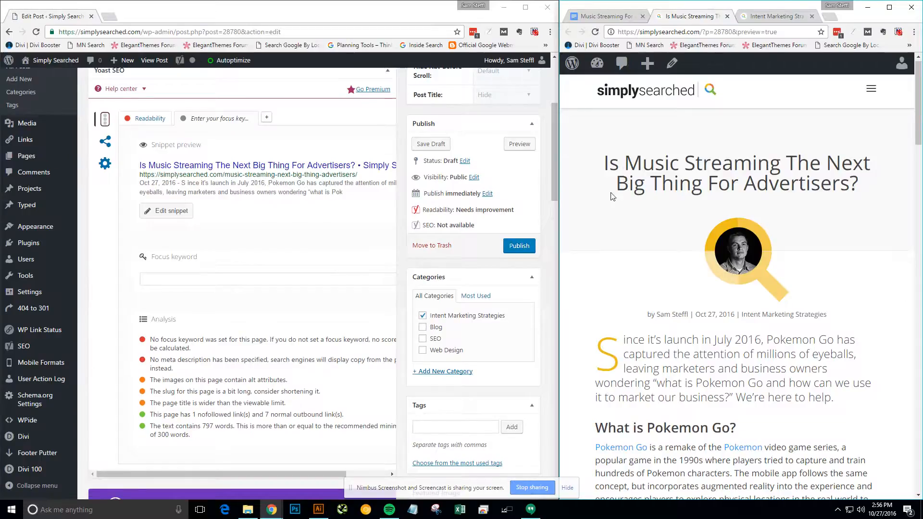
scroll(253, 283, "down", 7)
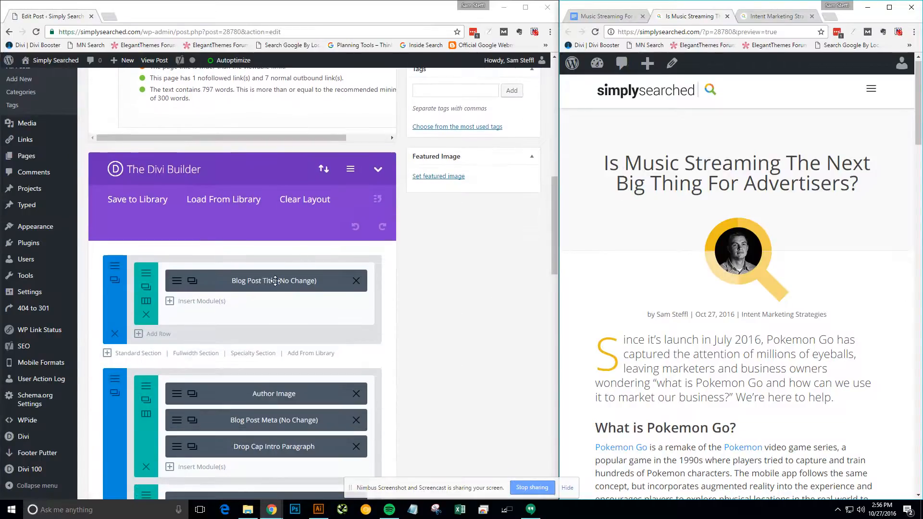
scroll(257, 288, "down", 2)
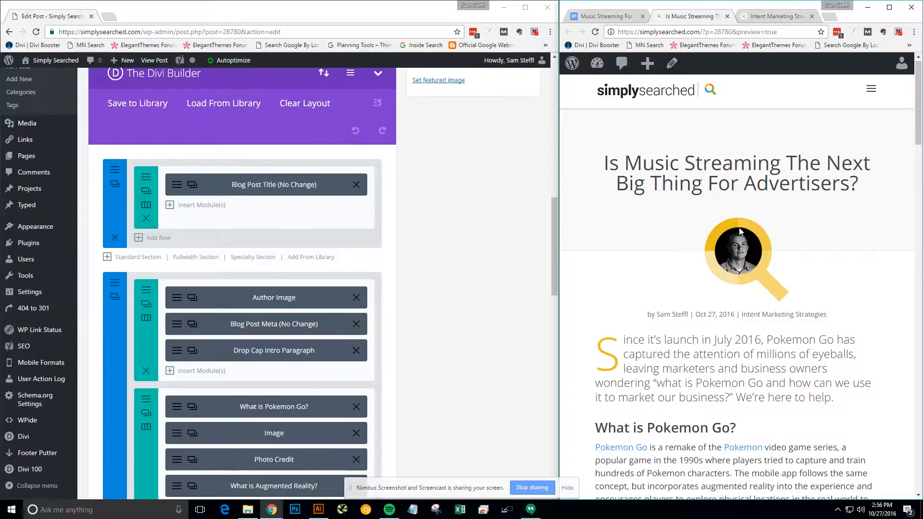
scroll(259, 279, "down", 2)
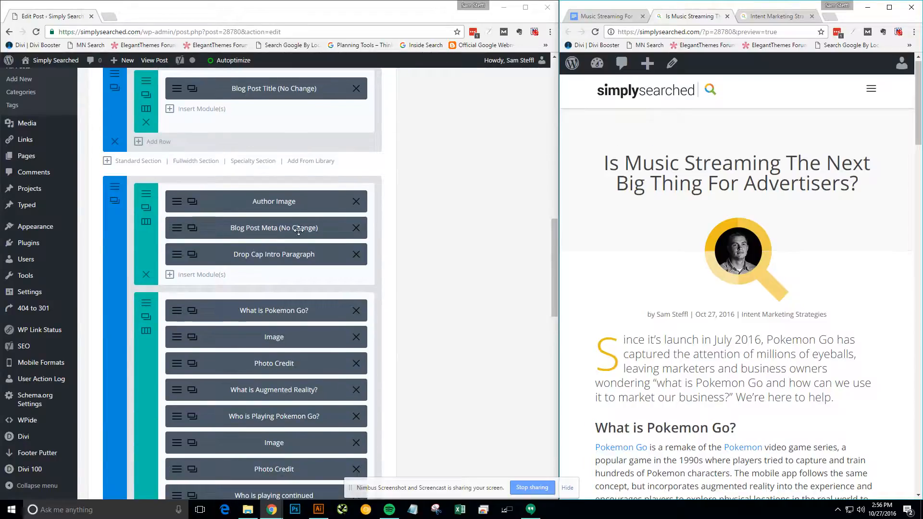
left_click_drag(649, 321, 840, 307)
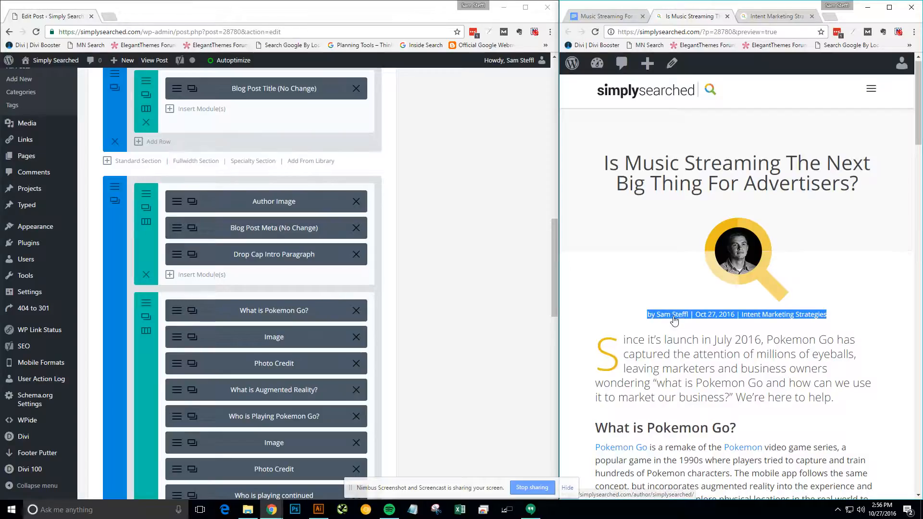
left_click(706, 324)
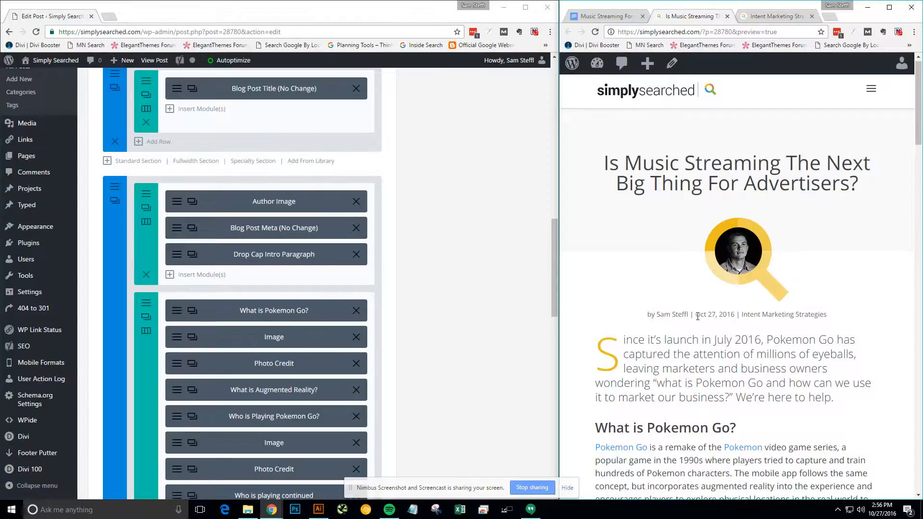
left_click_drag(698, 316, 739, 315)
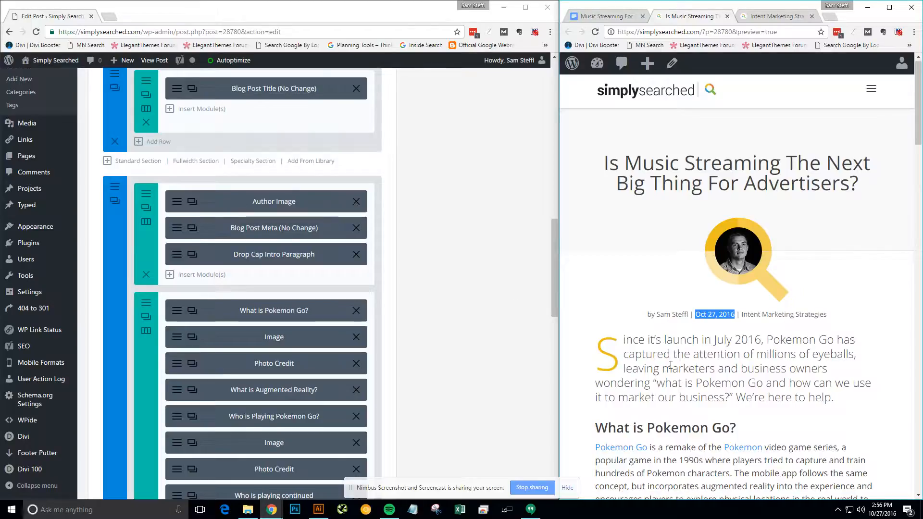
left_click(642, 269)
scroll(642, 270, "down", 2)
left_click_drag(623, 266, 835, 320)
left_click(838, 326)
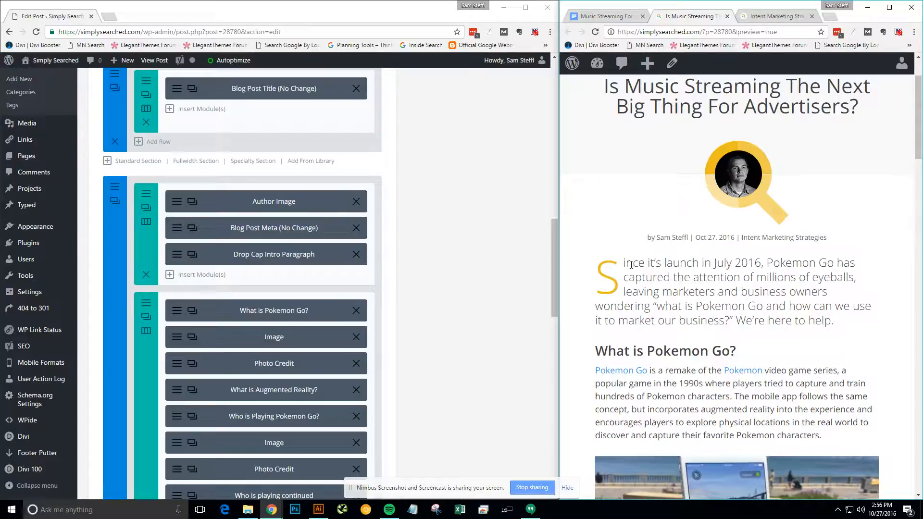
Step: Open the Drop Cap Intro Paragraph module's settings and change the letter inside the dropcap shortcode to "F"
left_click(178, 260)
left_click(178, 260)
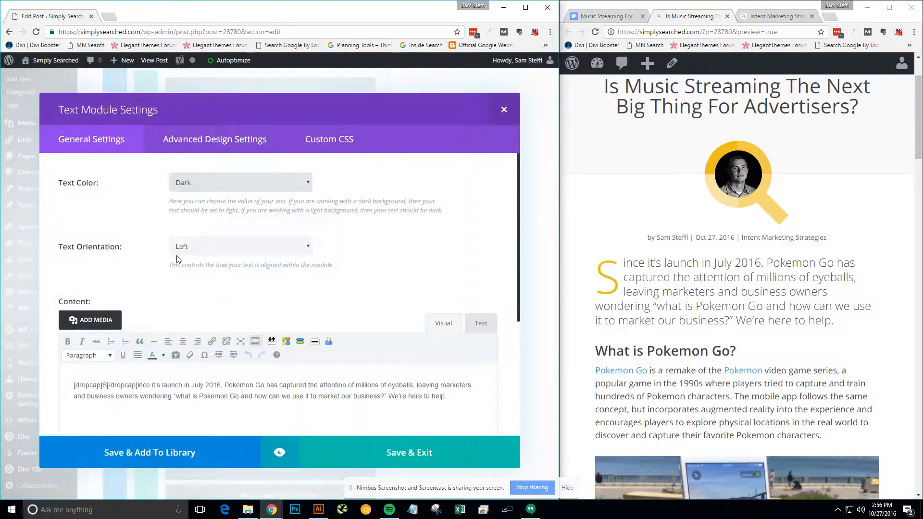
scroll(217, 399, "down", 1)
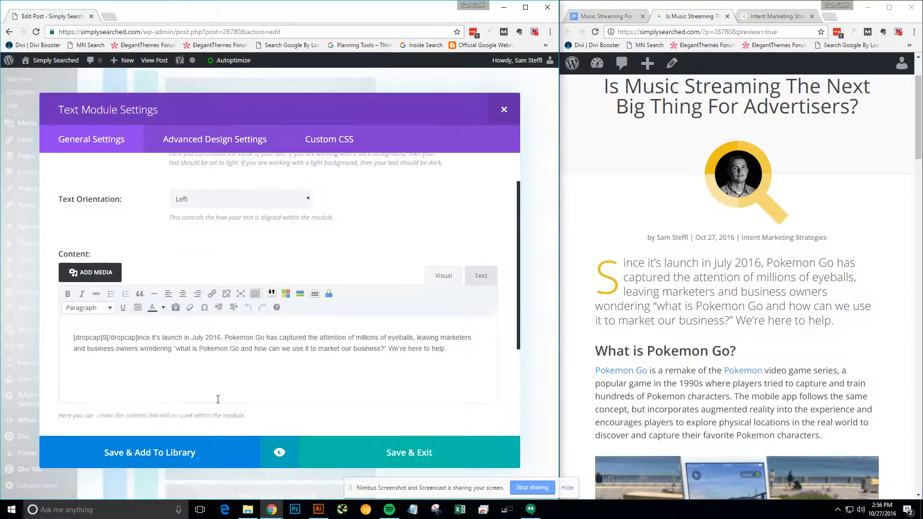
left_click(107, 338)
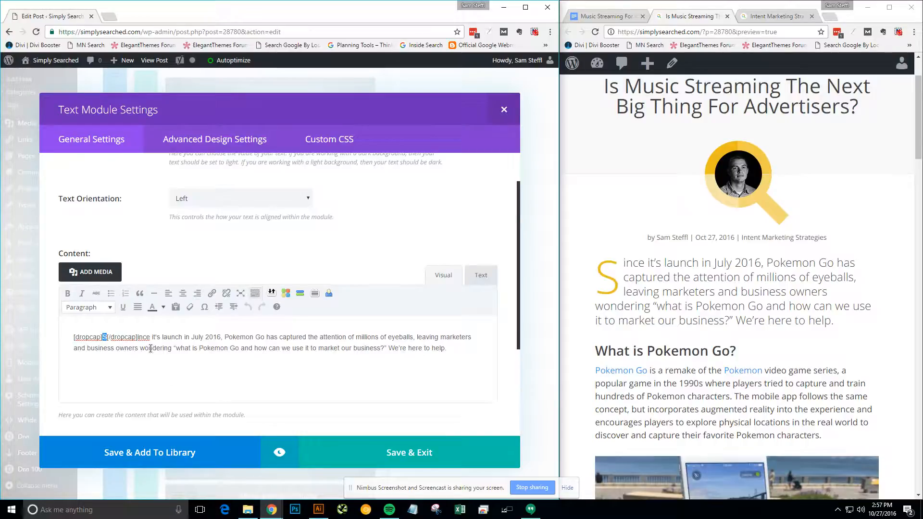
left_click_drag(140, 338, 394, 348)
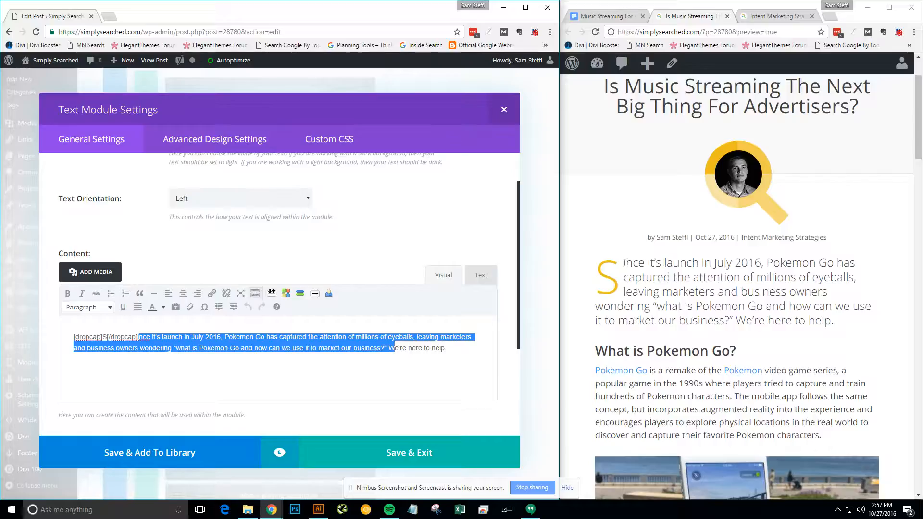
left_click_drag(639, 263, 757, 311)
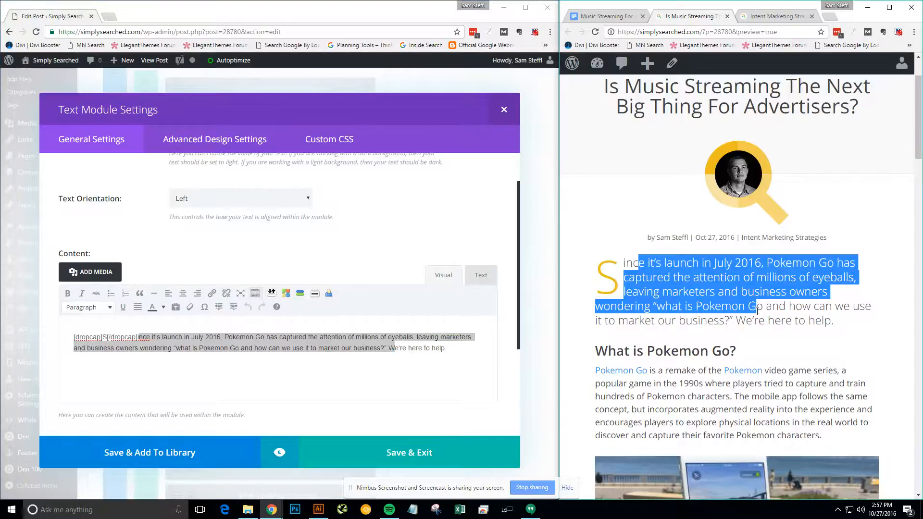
left_click_drag(406, 379, 138, 337)
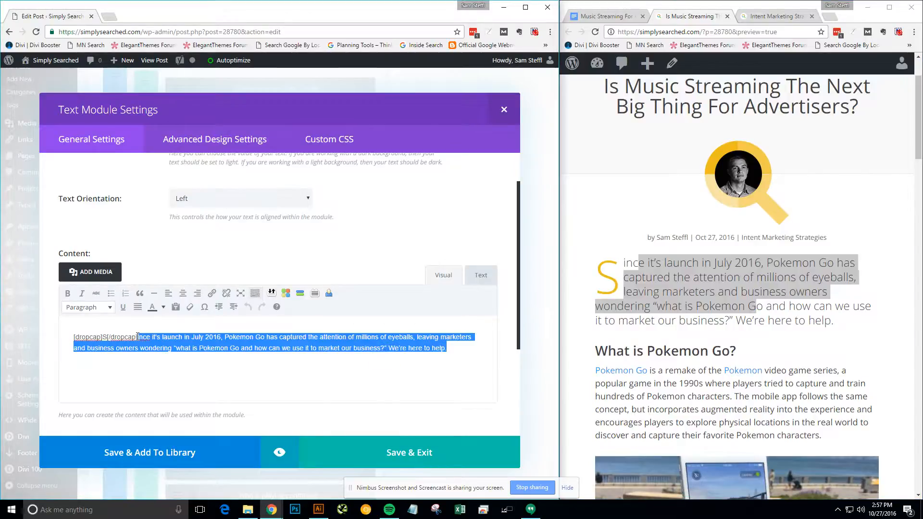
left_click(106, 339)
key("BackSpace")
type("F")
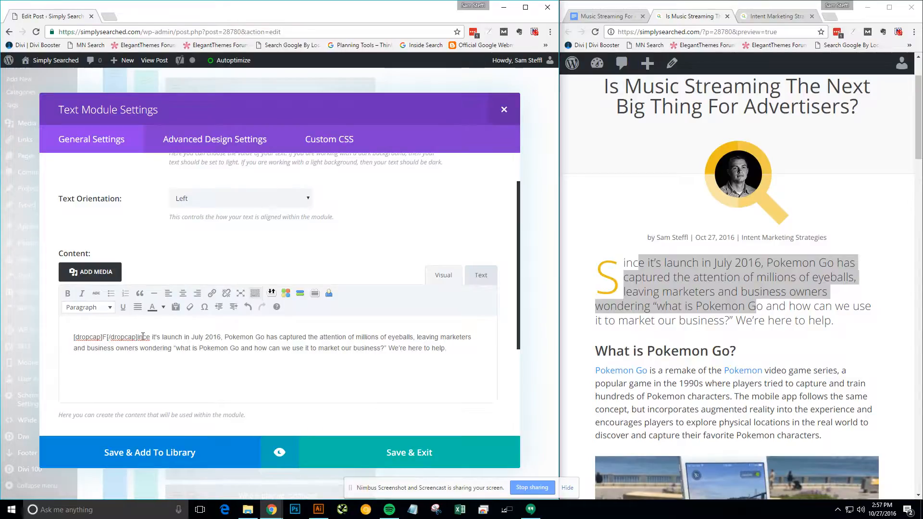
Step: Replace the text after the dropcap shortcode with a placeholder sentence starting "ill this in with a nice", and save the module
left_click_drag(138, 337, 493, 346)
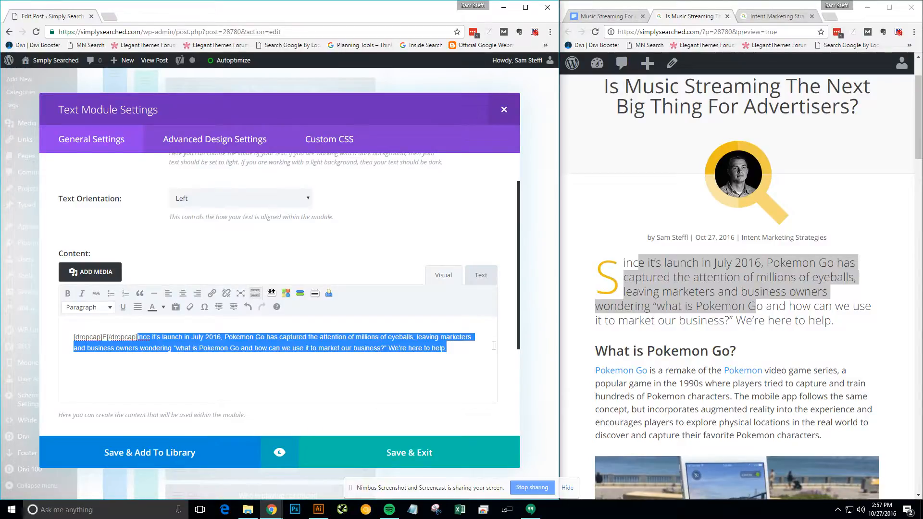
type("ir")
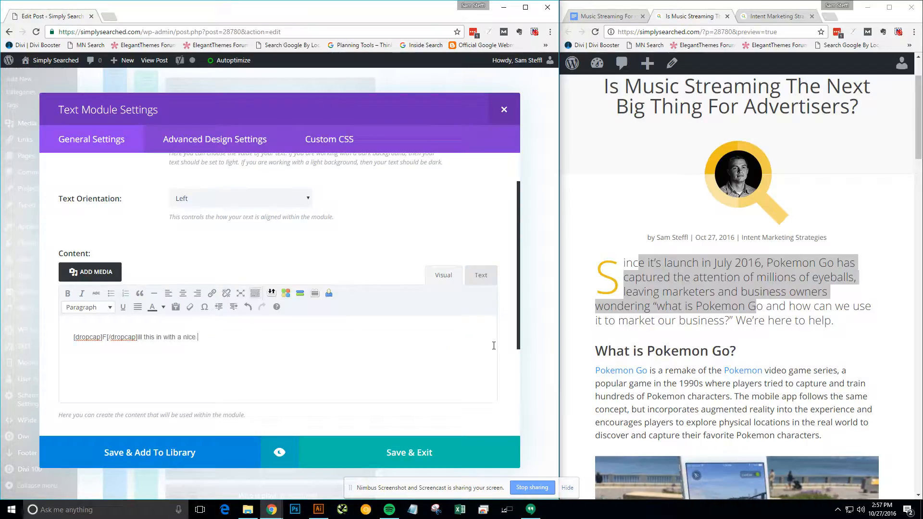
type("graph")
left_click(397, 452)
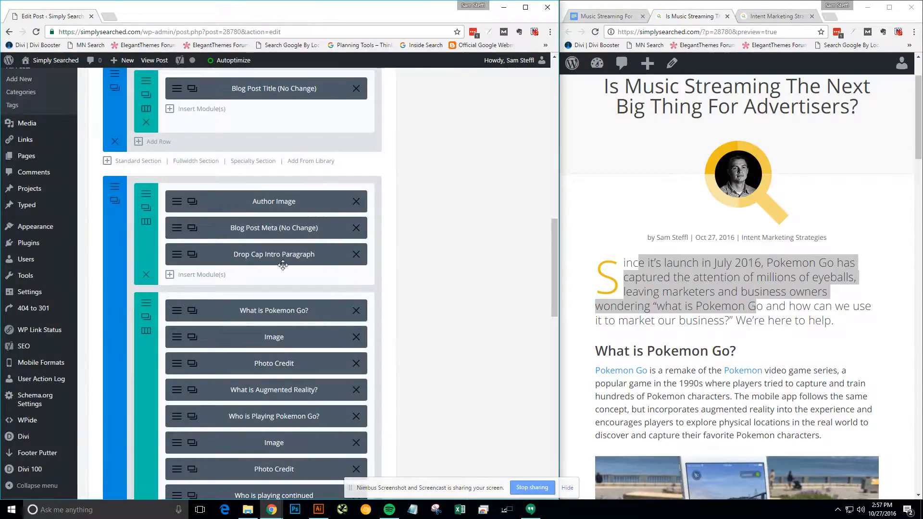
Step: Compare the "What is Pokemon Go?" section in the builder and preview with the first section of the Google Doc
scroll(252, 314, "down", 3)
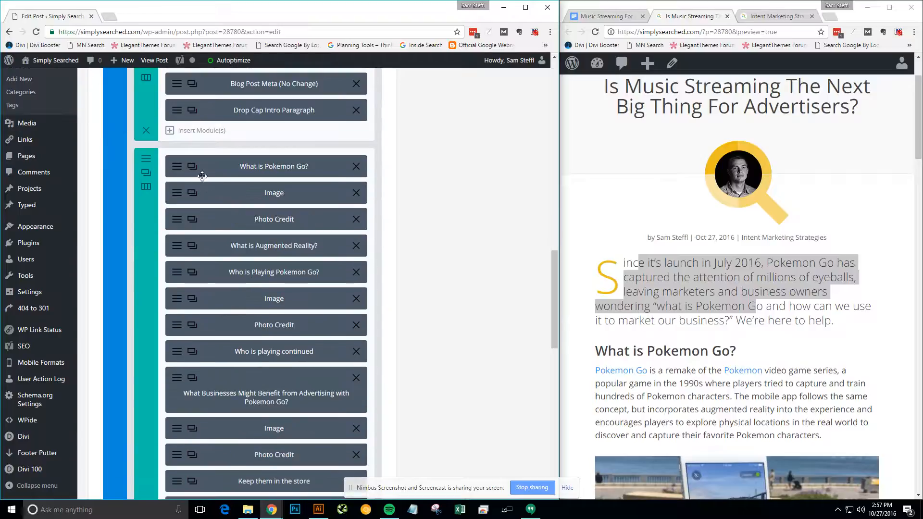
scroll(664, 312, "down", 1)
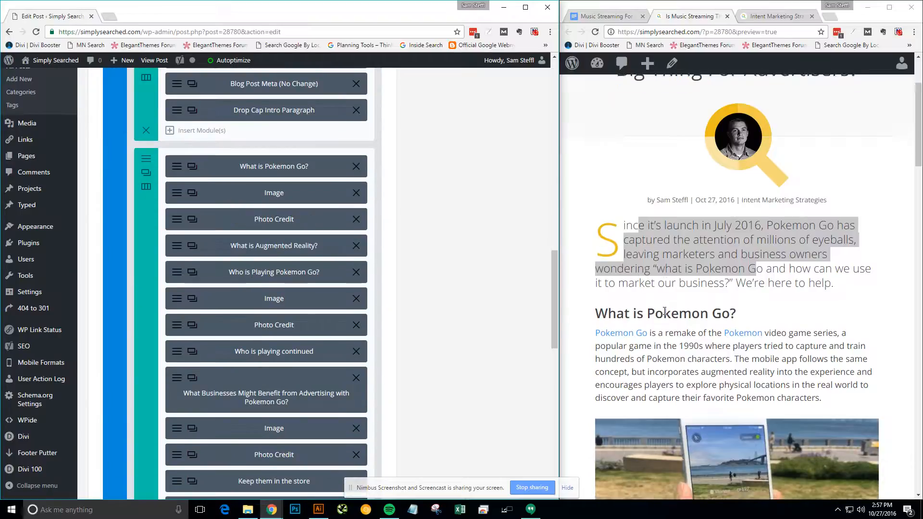
scroll(664, 312, "down", 2)
scroll(628, 190, "down", 2)
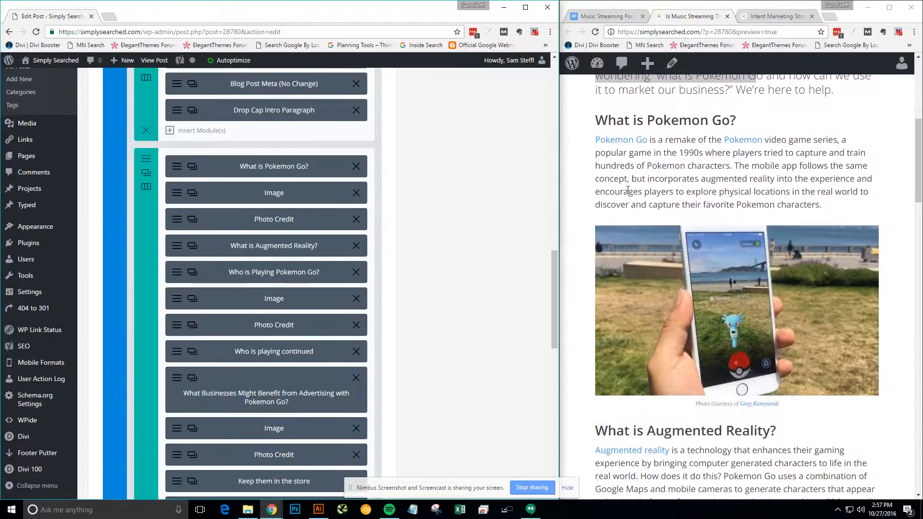
left_click(603, 16)
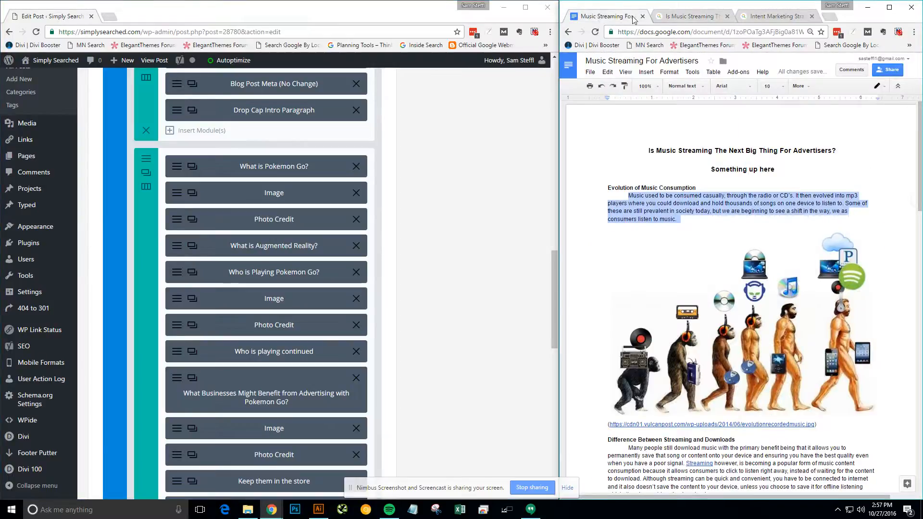
left_click(685, 16)
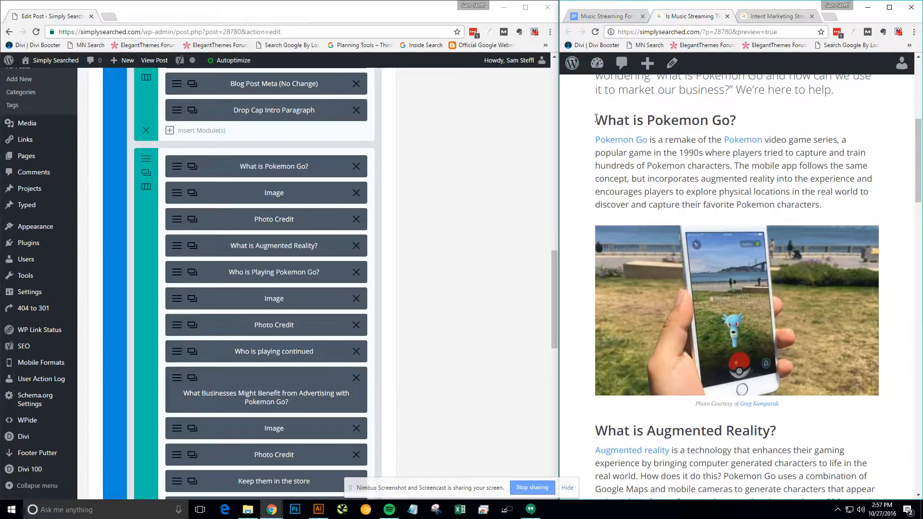
Step: Compare the "What is Pokemon Go?" heading in the post preview with the "Evolution of Music Consumption" heading in the Google Doc
left_click_drag(596, 118, 574, 117)
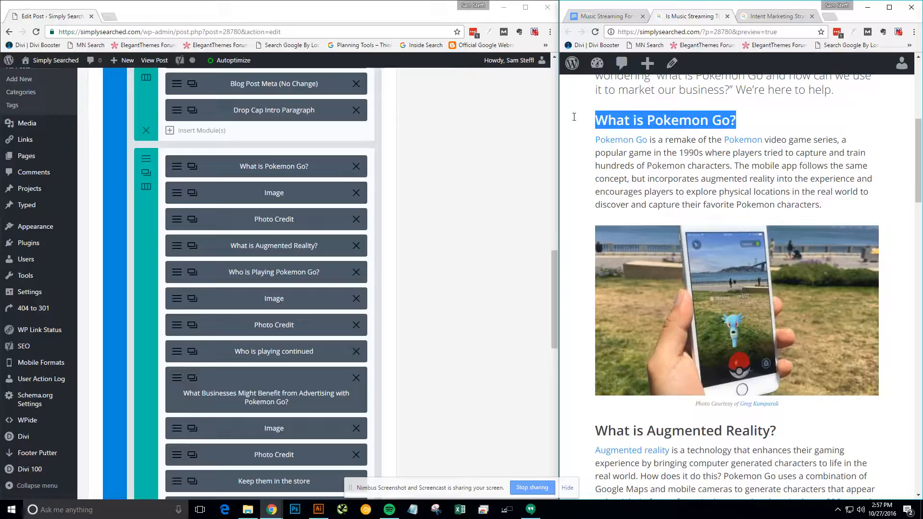
left_click(596, 122)
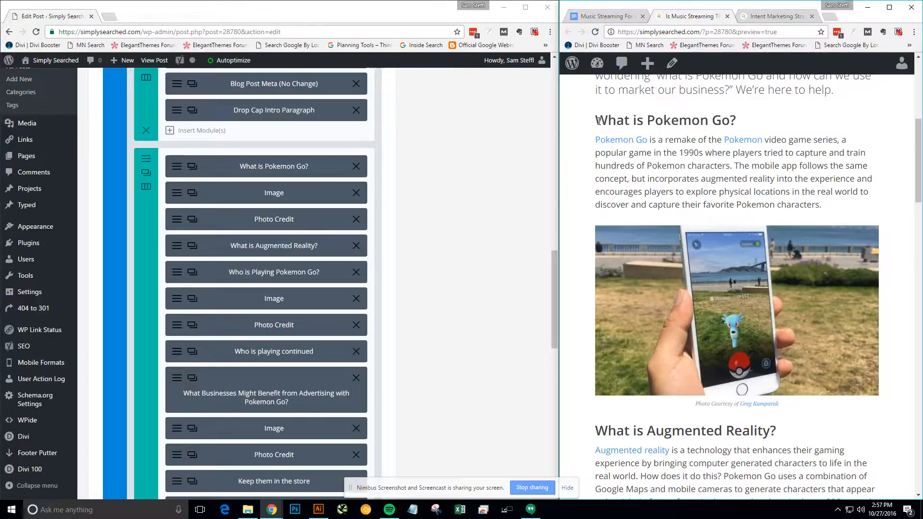
left_click(603, 16)
scroll(687, 250, "down", 1)
scroll(858, 195, "up", 1)
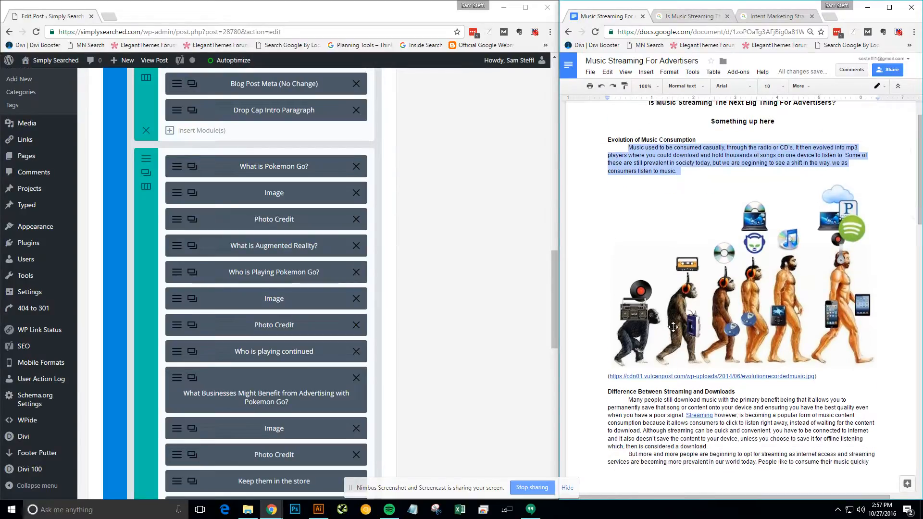
left_click(603, 138)
left_click_drag(603, 139, 697, 140)
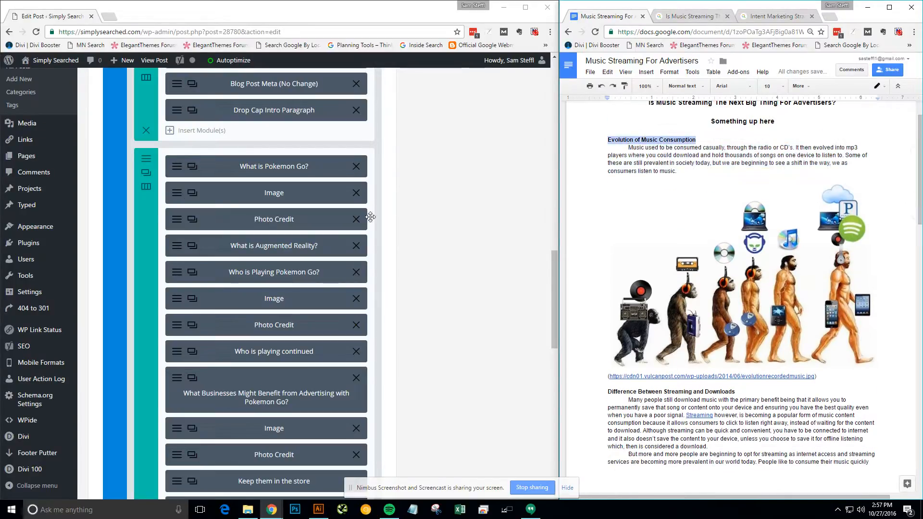
Step: In the "What is Pokemon Go?" module's HTML content, replace the h2 text with the Google Doc heading "Evolution of Music Consumption"
left_click(178, 172)
left_click(178, 168)
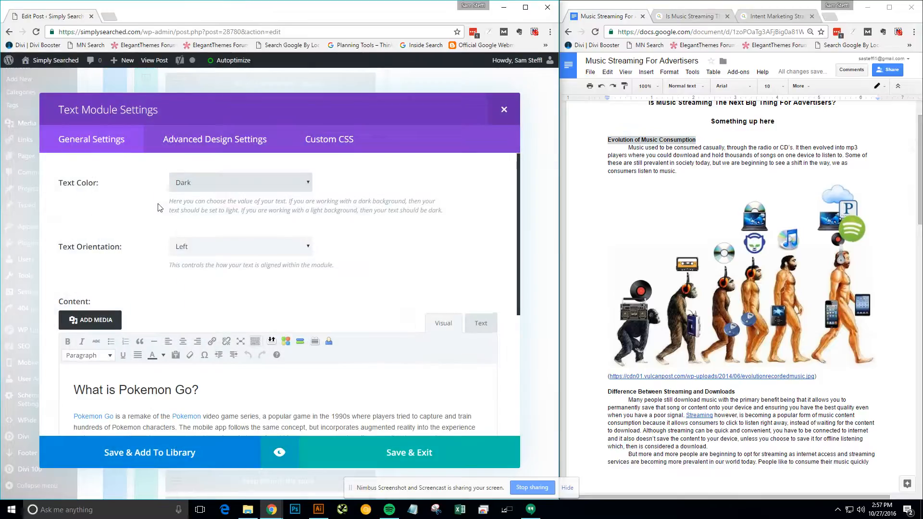
scroll(340, 355, "down", 1)
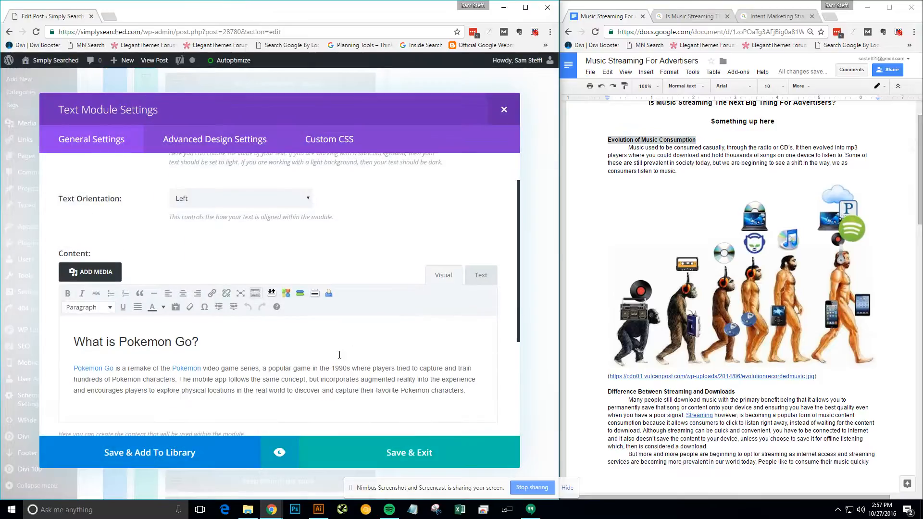
left_click(482, 277)
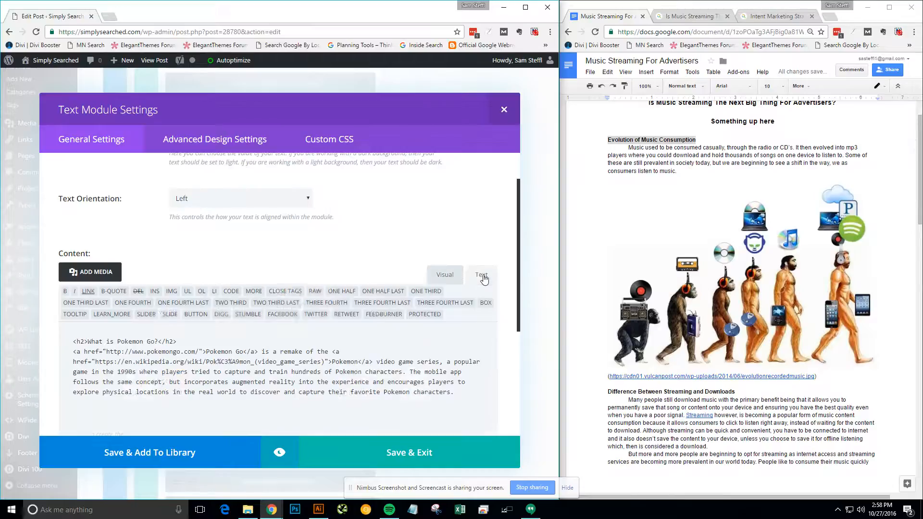
left_click(635, 140)
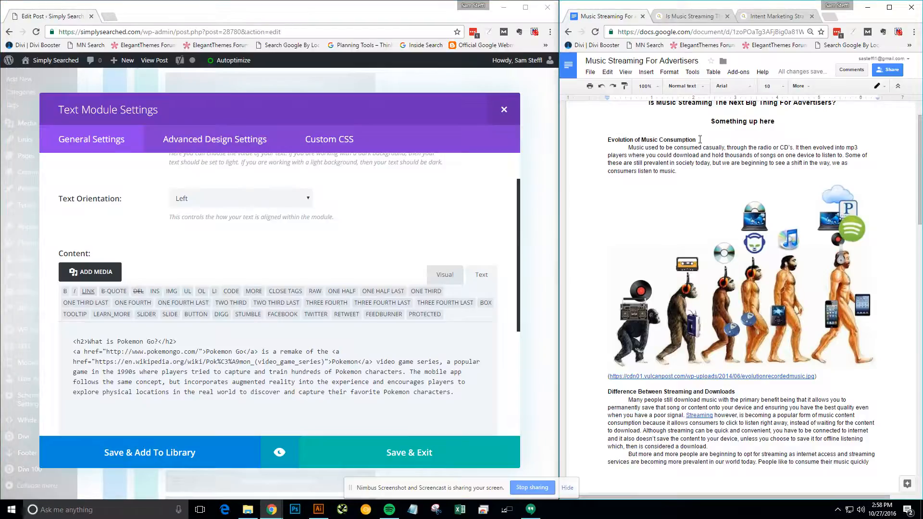
left_click_drag(700, 140, 606, 138)
key("ctrl+c")
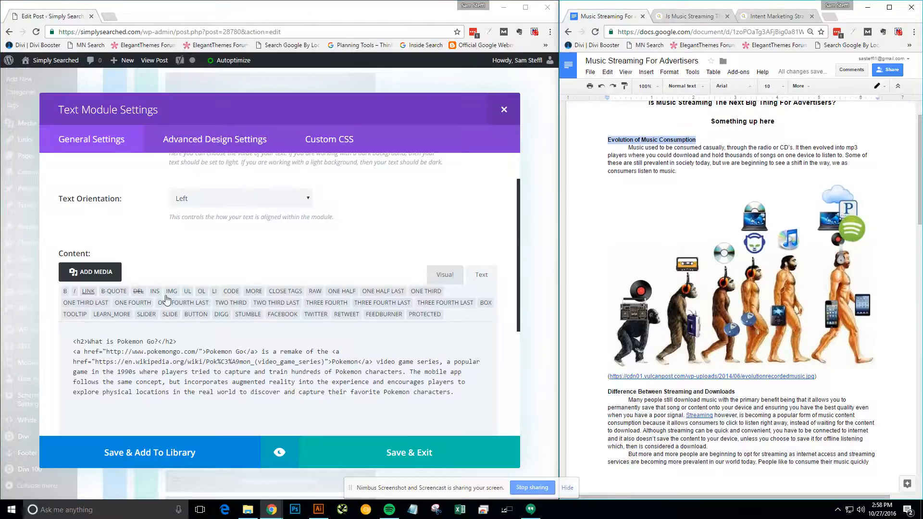
left_click(159, 341)
left_click_drag(103, 343, 88, 344)
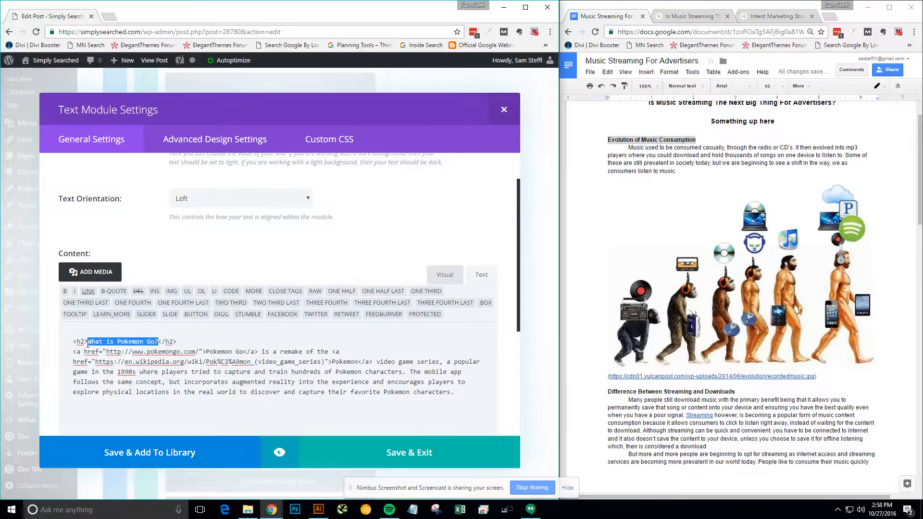
key("ctrl+v")
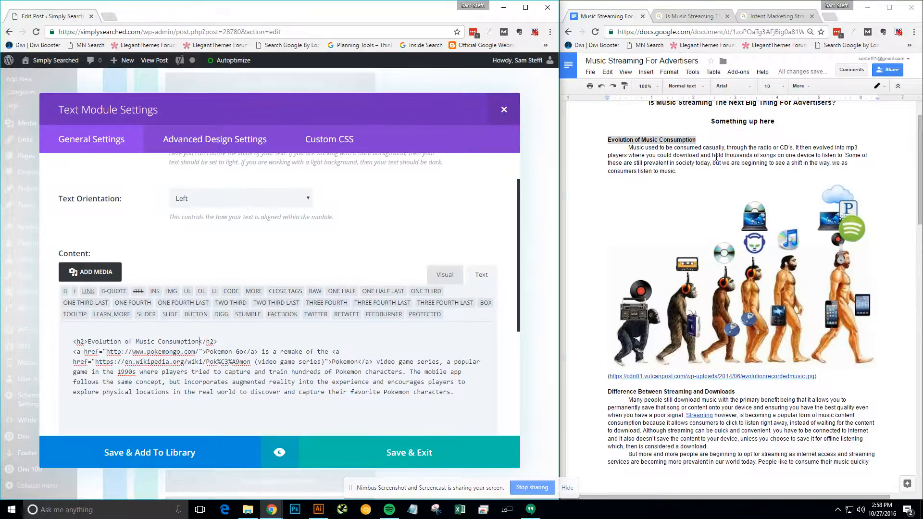
Step: Replace the Pokemon Go paragraph below the heading with the Google Doc's "Music used to be consumed casually" paragraph, and show the visual editor
left_click_drag(682, 171, 629, 150)
key("ctrl+c")
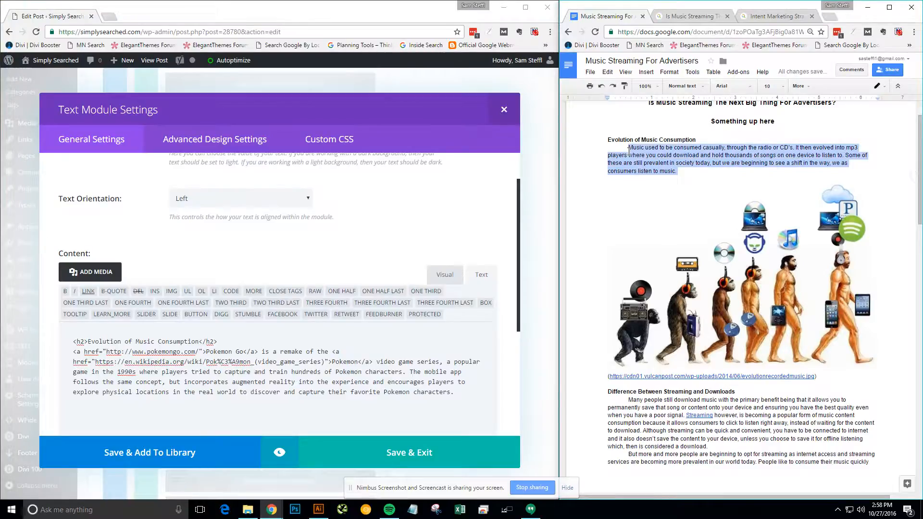
left_click_drag(74, 354, 475, 399)
key("ctrl+v")
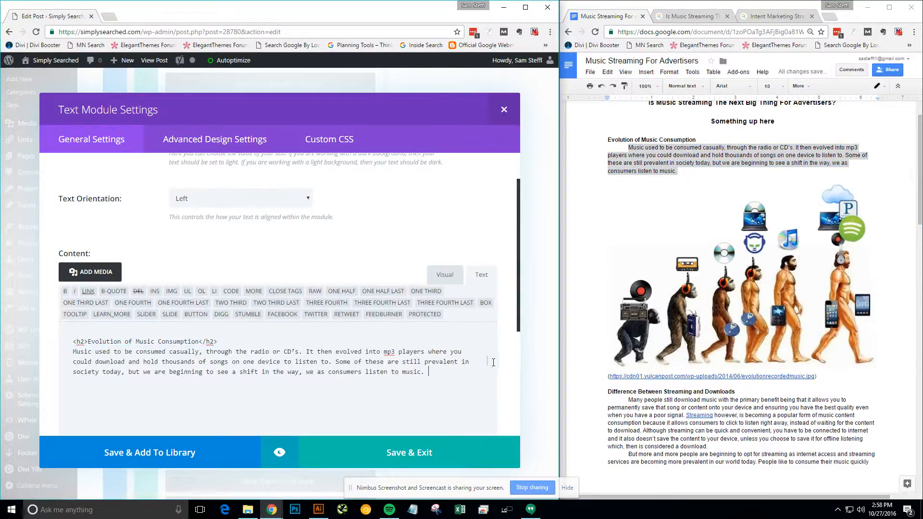
left_click(444, 276)
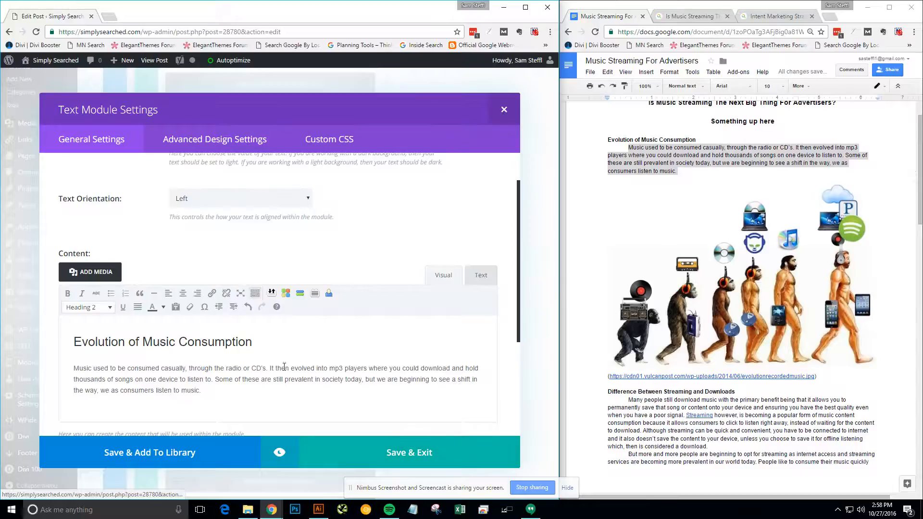
Step: Copy the heading "Evolution of Music Consumption" into the text module's admin label and save the module
left_click(260, 342)
key("shift+Home")
key("ctrl+c")
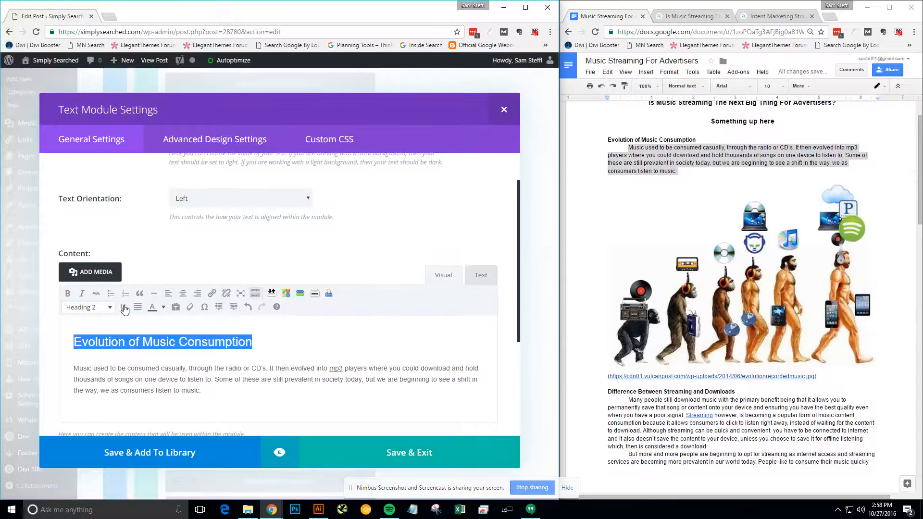
scroll(272, 258, "down", 4)
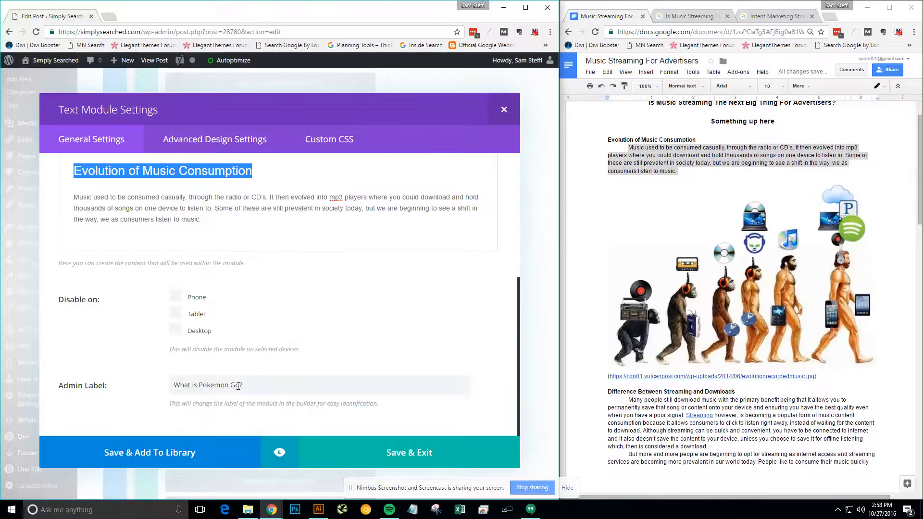
left_click_drag(254, 385, 172, 387)
key("ctrl+v")
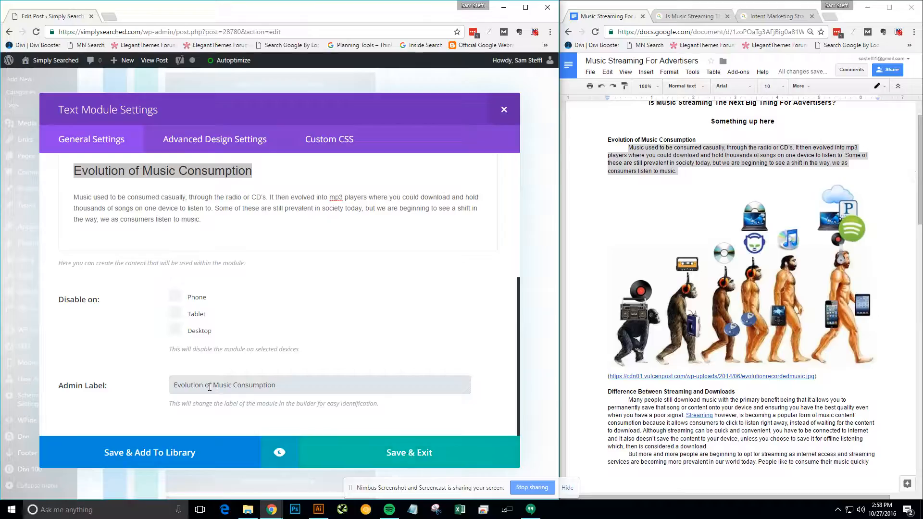
left_click(386, 456)
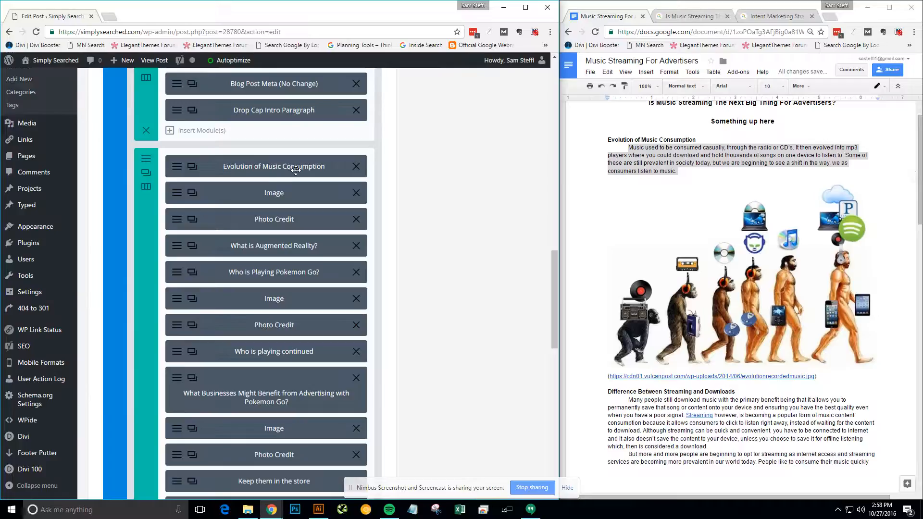
Step: Open the settings of the first Image module, and open the Google Doc's evolutionrecordedmusic.jpg source link to download the picture
left_click(175, 196)
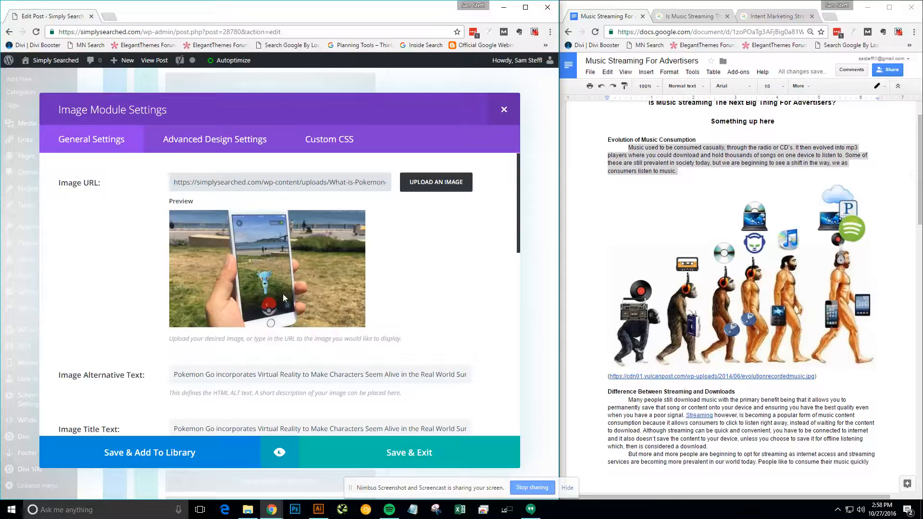
scroll(654, 277, "down", 1)
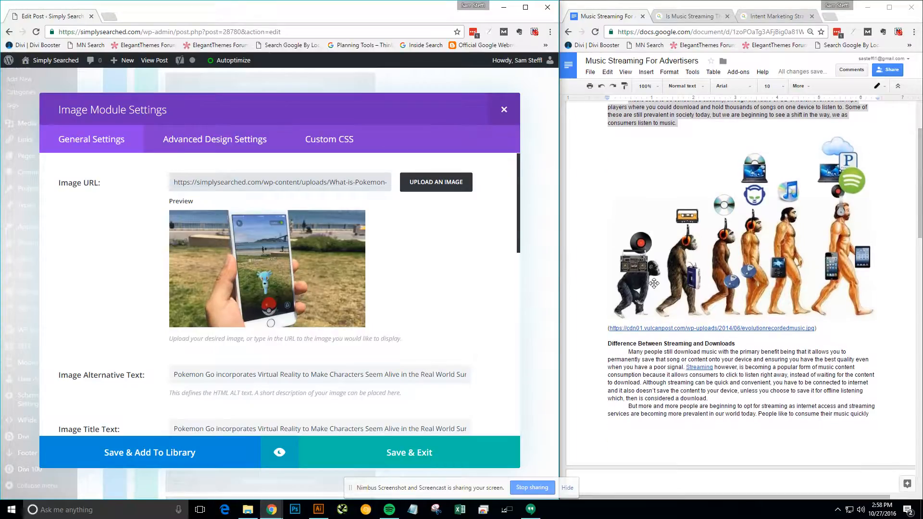
right_click(694, 329)
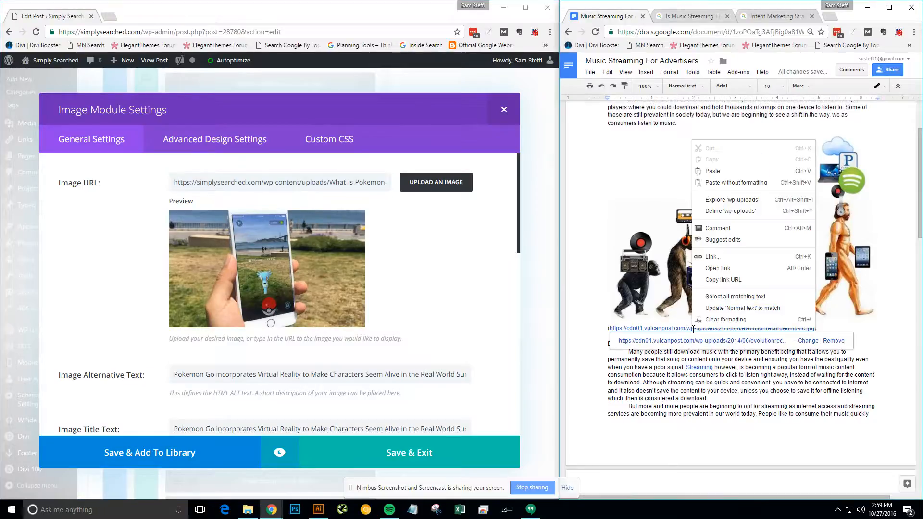
left_click(718, 268)
left_click(666, 19)
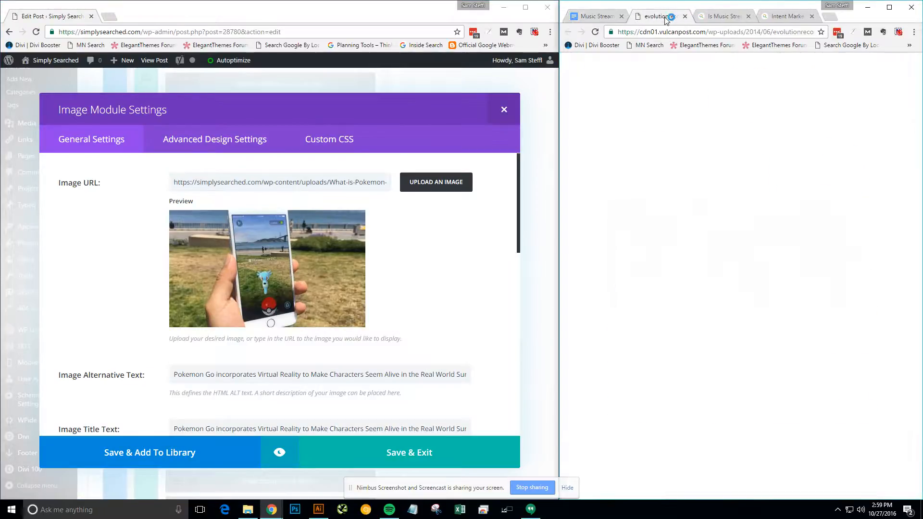
right_click(694, 278)
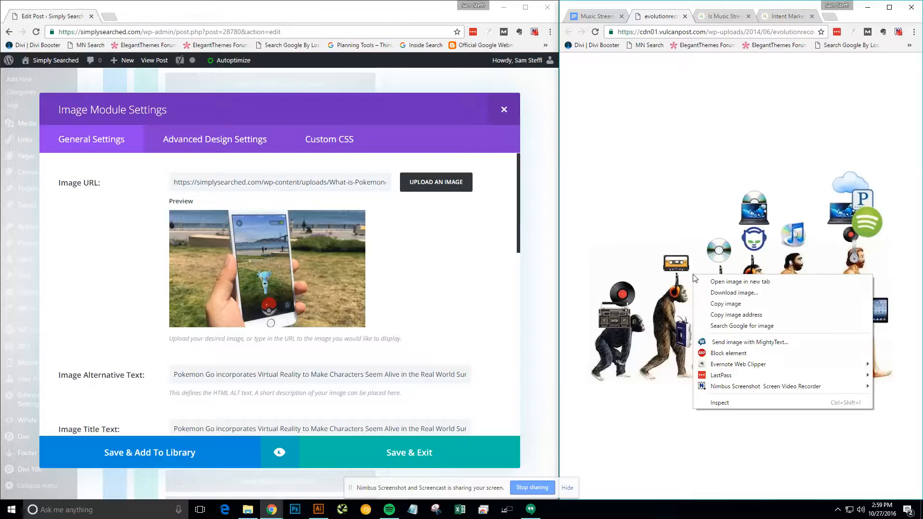
left_click(721, 293)
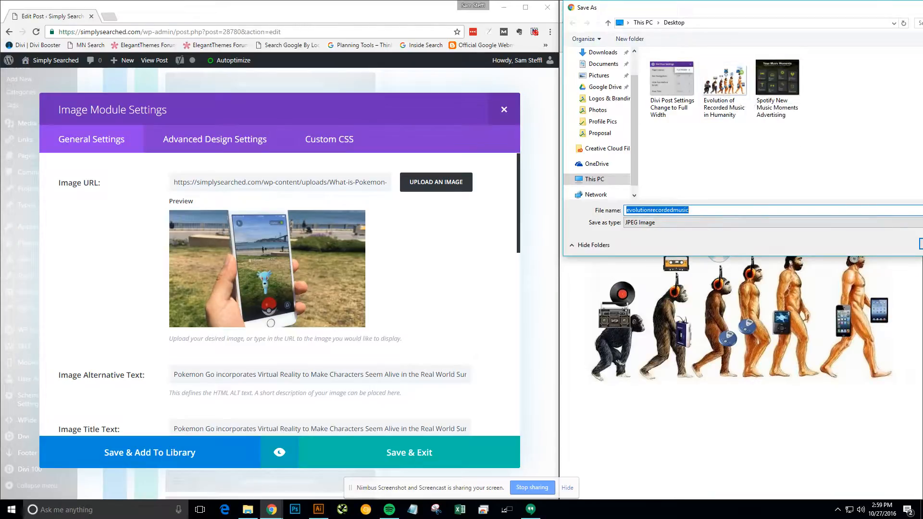
key("Return")
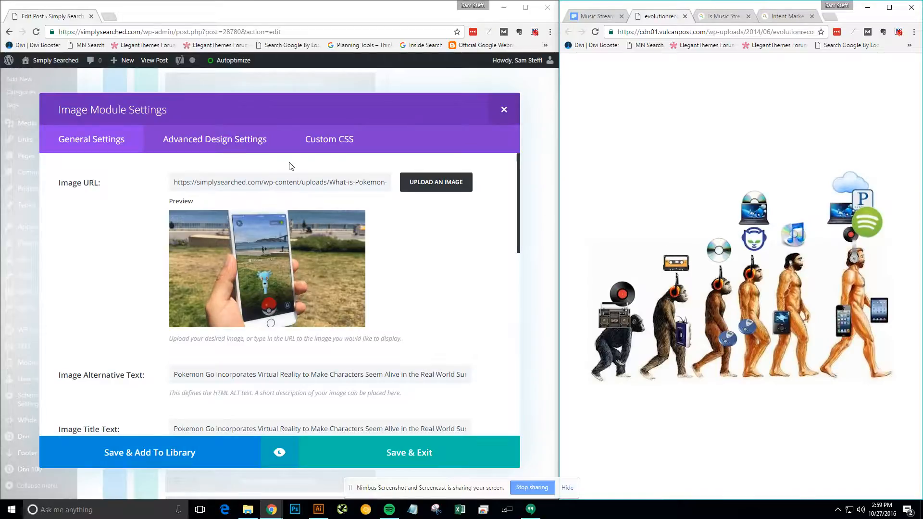
Step: Select Evolution-of-Recorded-Music-in-Humanity.jpg in the media library as the Image module's replacement picture
left_click(291, 182)
key("ctrl+a")
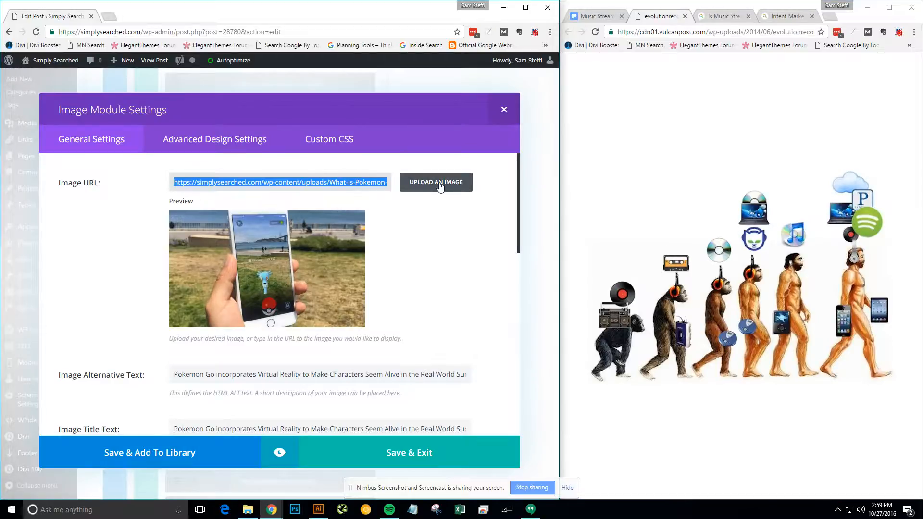
left_click(439, 186)
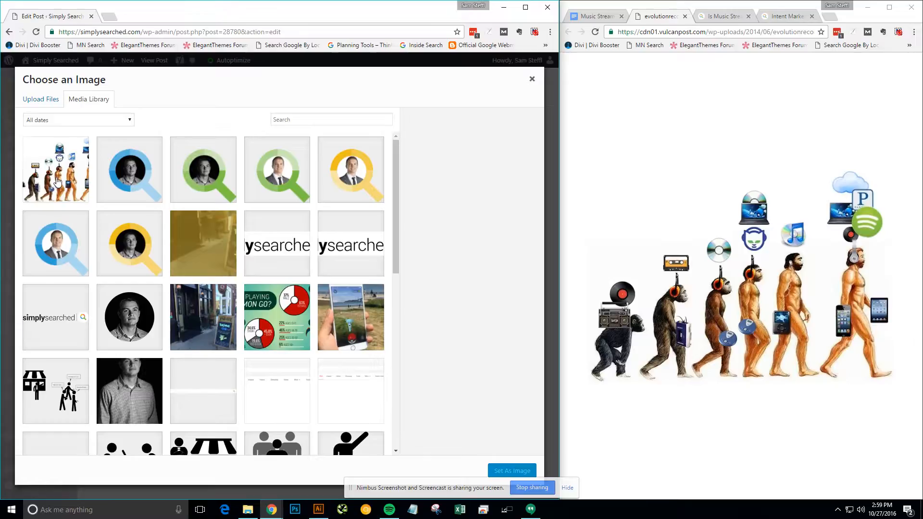
left_click(57, 182)
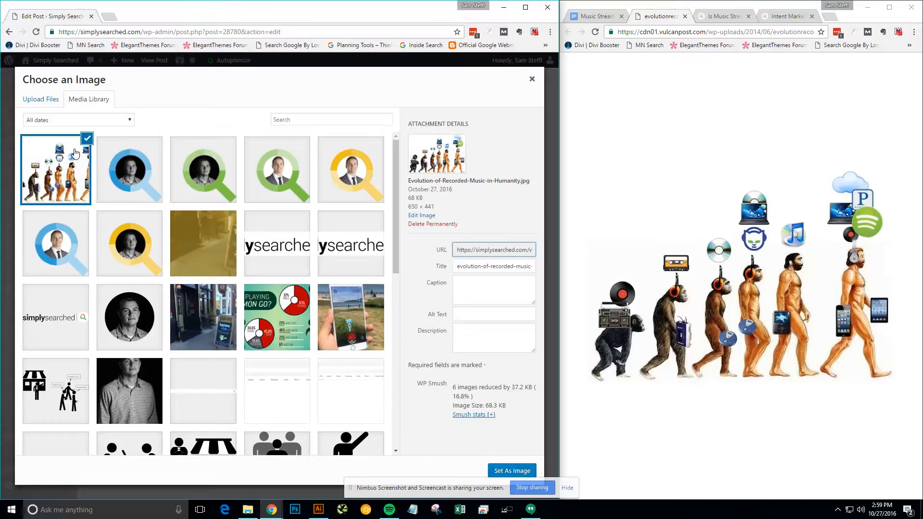
Step: Copy the file name from the selected picture's URL into its alt text, and set the picture as the module's image
left_click(475, 266)
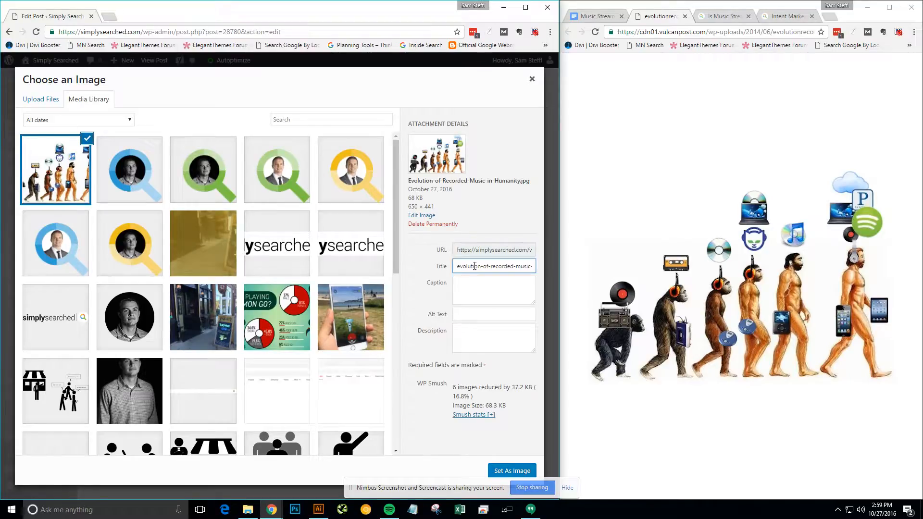
triple_click(520, 268)
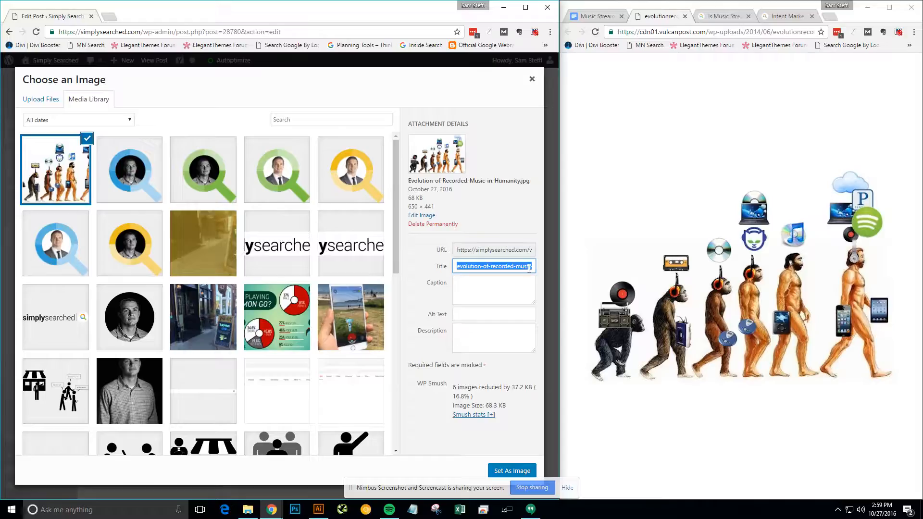
left_click(512, 251)
triple_click(525, 253)
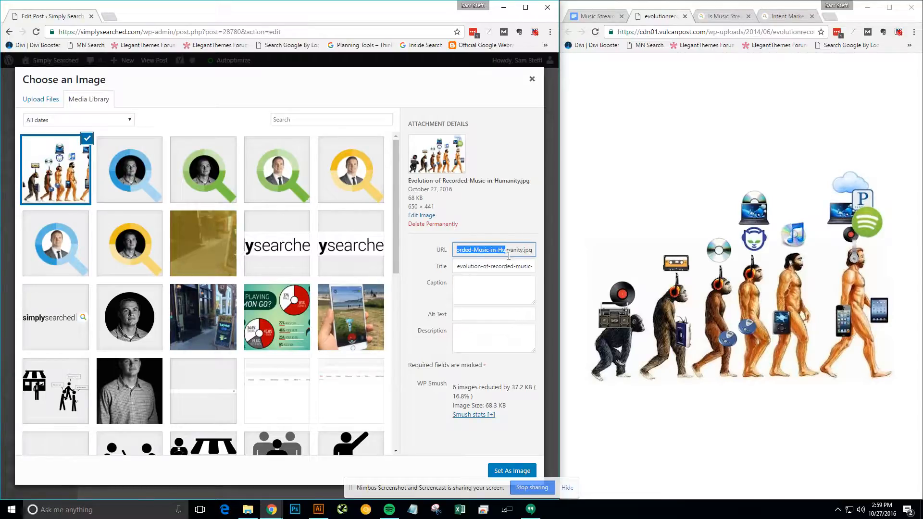
left_click(524, 254)
left_click_drag(524, 250, 470, 251)
key("ctrl+c")
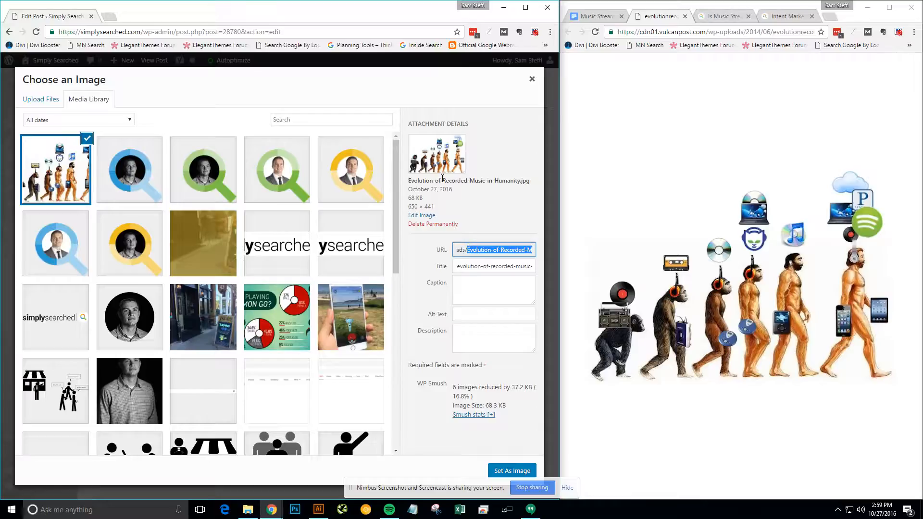
left_click(505, 267)
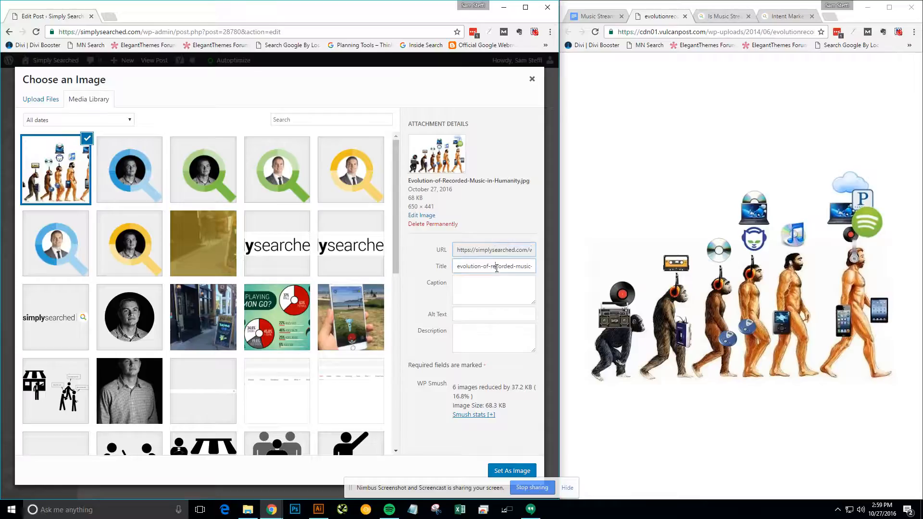
key("ctrl+a")
left_click(492, 312)
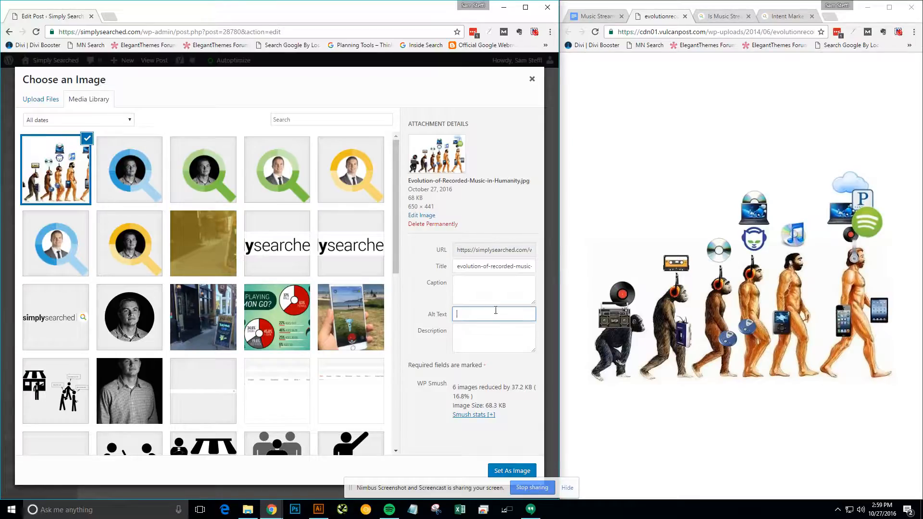
key("ctrl+v")
left_click(519, 472)
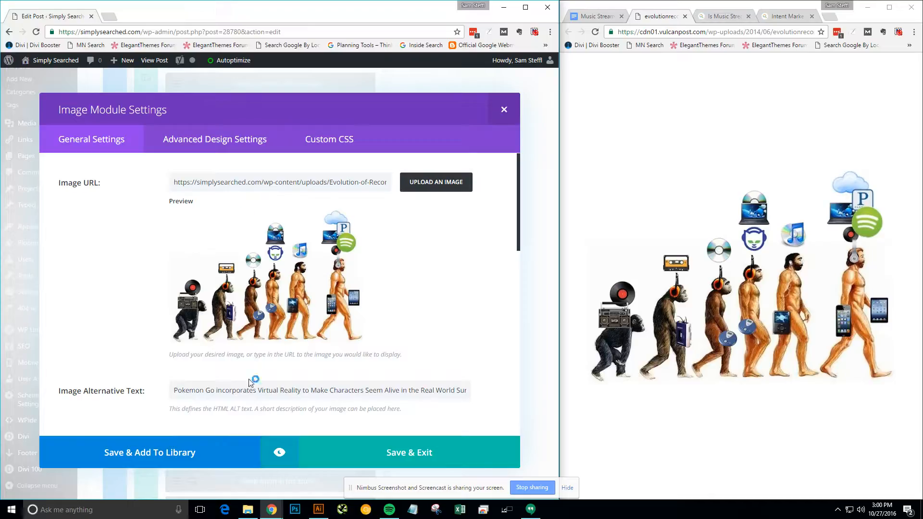
Step: Replace the Image module's alternative text and title text with "Evolution-of-Recorded-Music-in-Humanity" and save the module
left_click(174, 390)
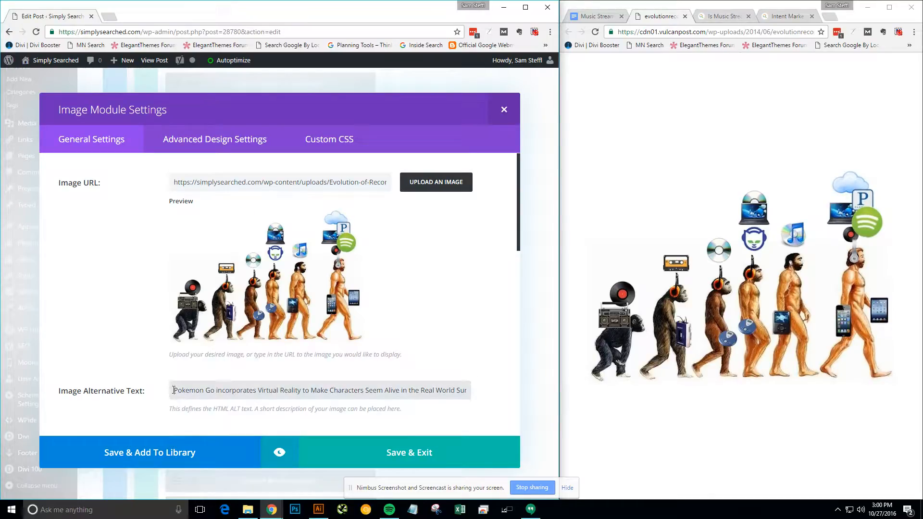
left_click_drag(174, 390, 497, 393)
key("BackSpace")
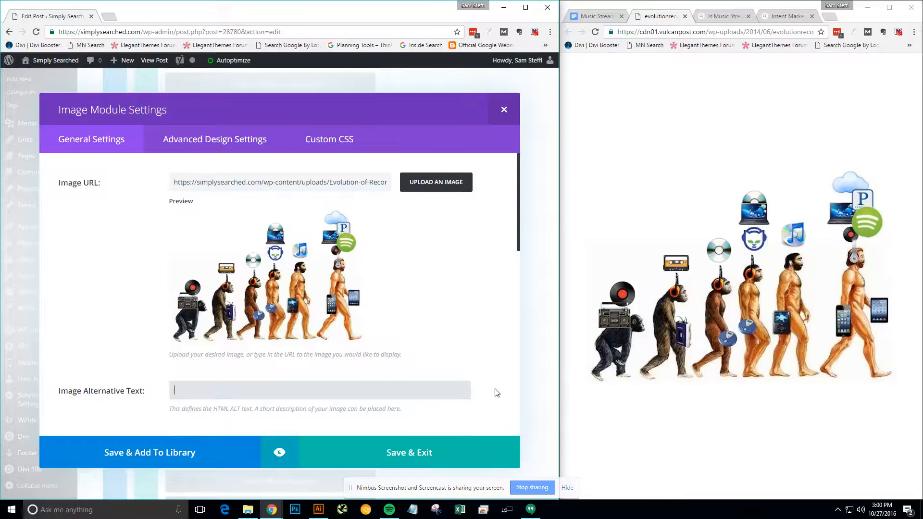
scroll(411, 344, "down", 2)
triple_click(316, 351)
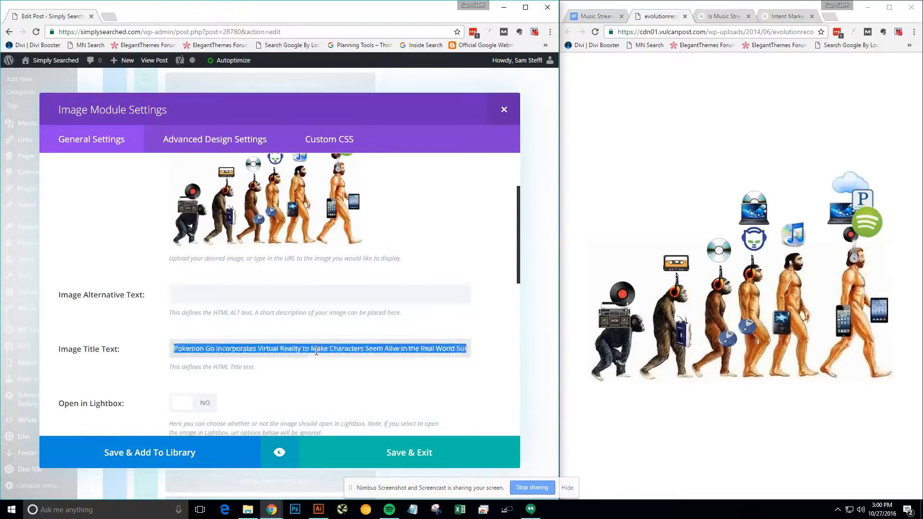
key("BackSpace")
left_click(204, 292)
key("ctrl+v")
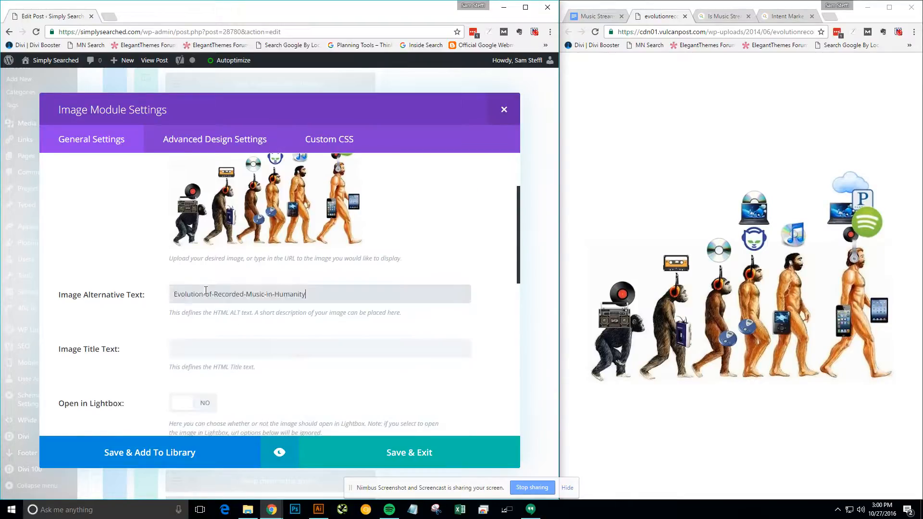
left_click(191, 353)
key("ctrl+v")
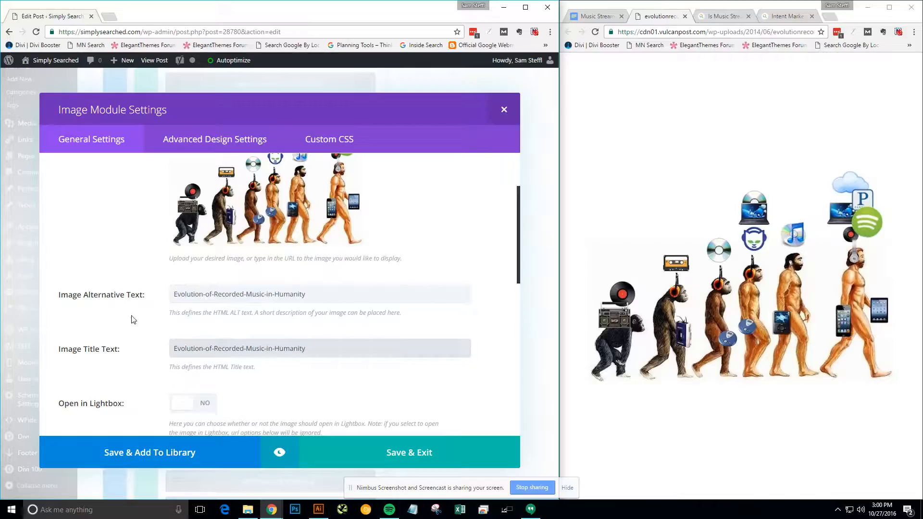
left_click(408, 454)
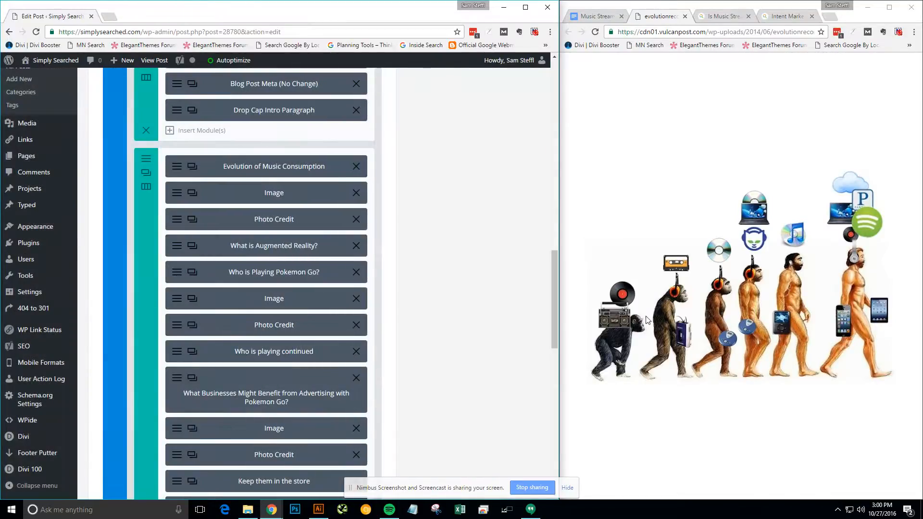
left_click(685, 17)
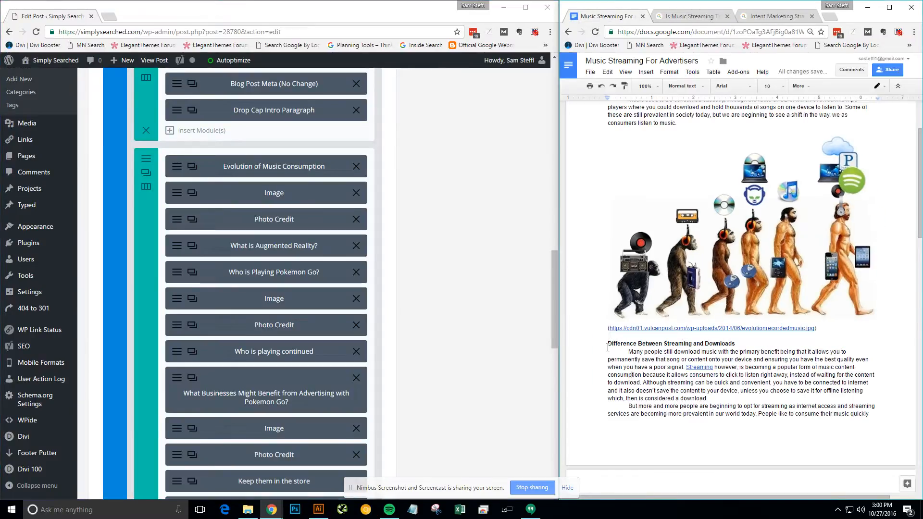
left_click(177, 222)
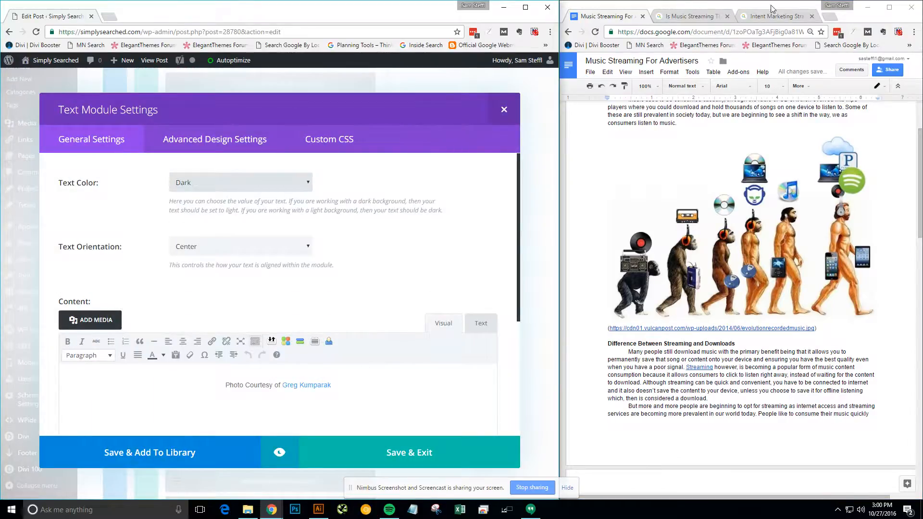
left_click(692, 17)
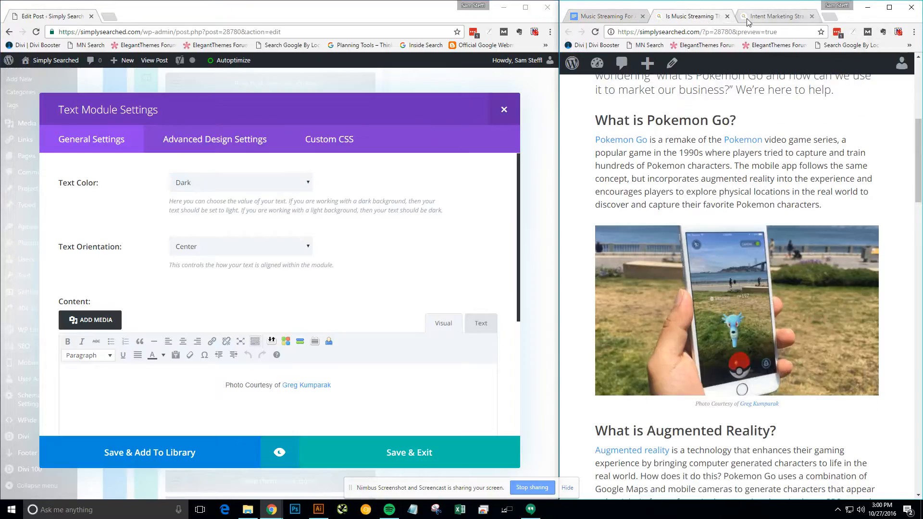
left_click(769, 17)
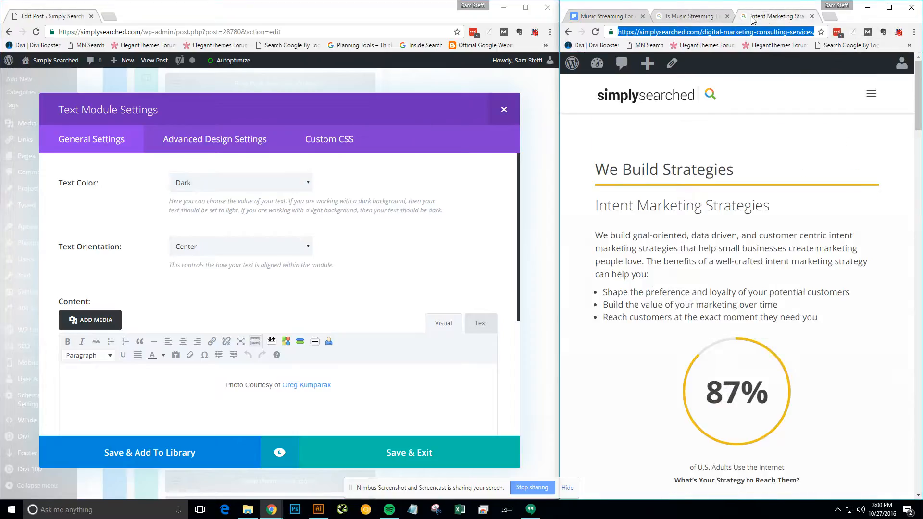
type("https://vulcanpost.com")
key("Return")
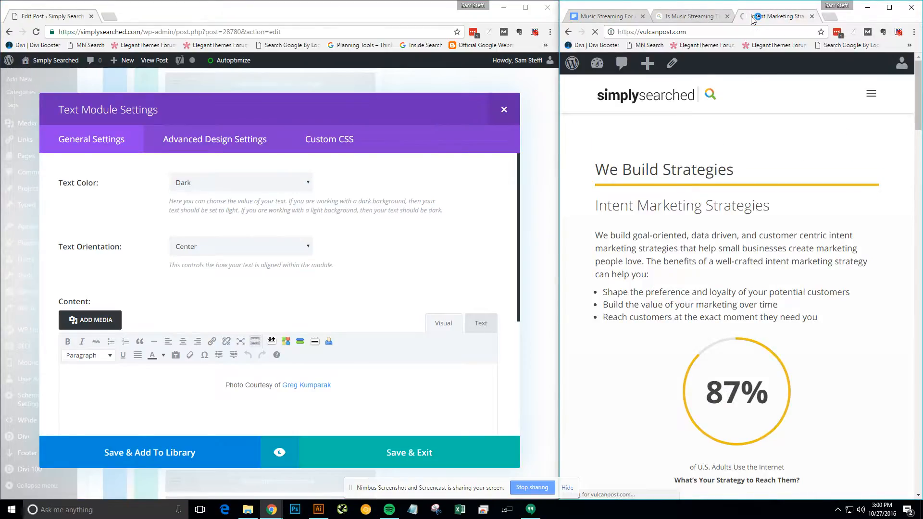
left_click(702, 32)
key("ctrl+c")
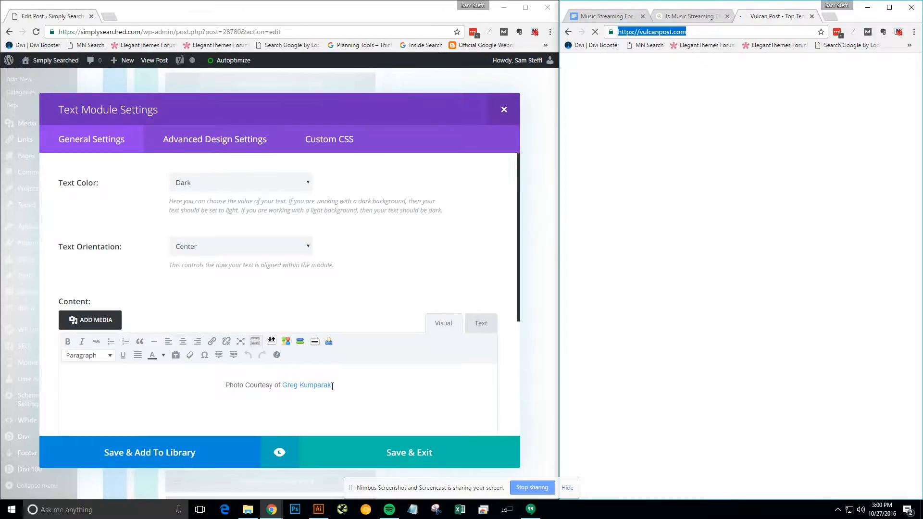
left_click_drag(332, 387, 284, 384)
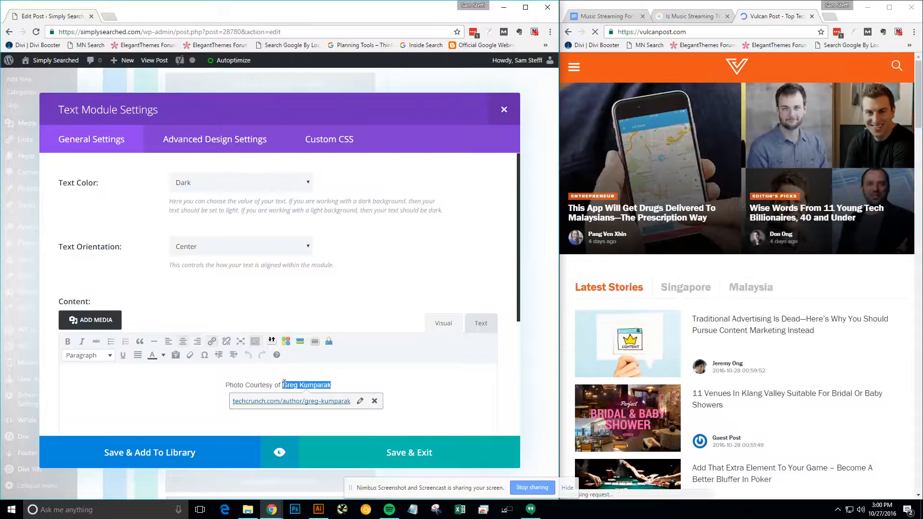
type("Vulcan Post")
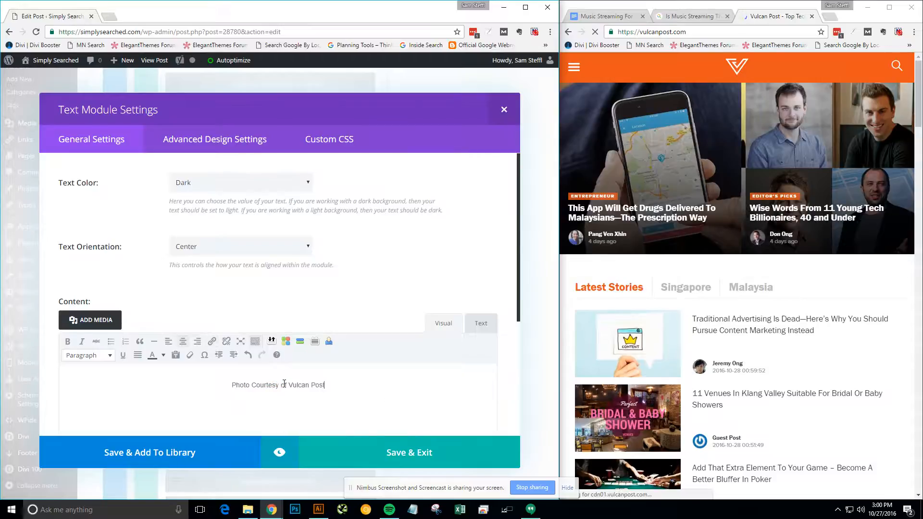
key("ctrl+shift+Left")
key("ctrl+shift+Left")
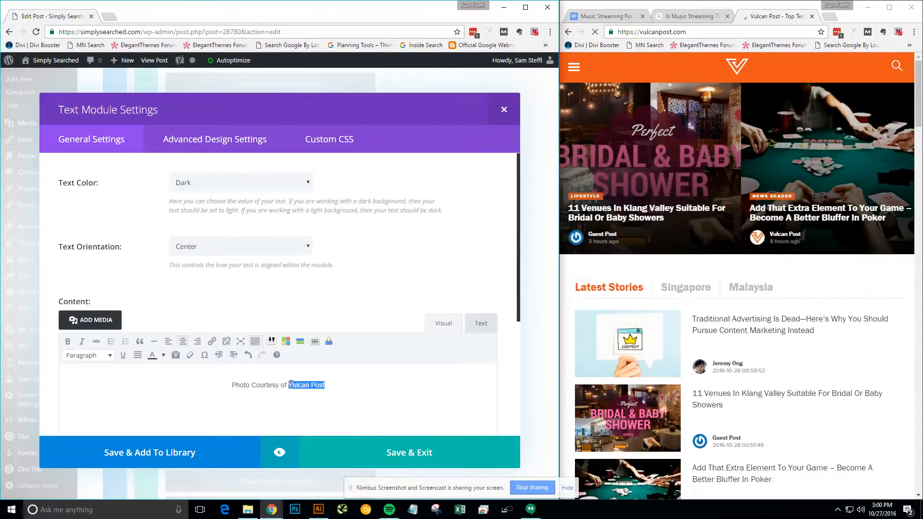
left_click(212, 342)
key("ctrl+v")
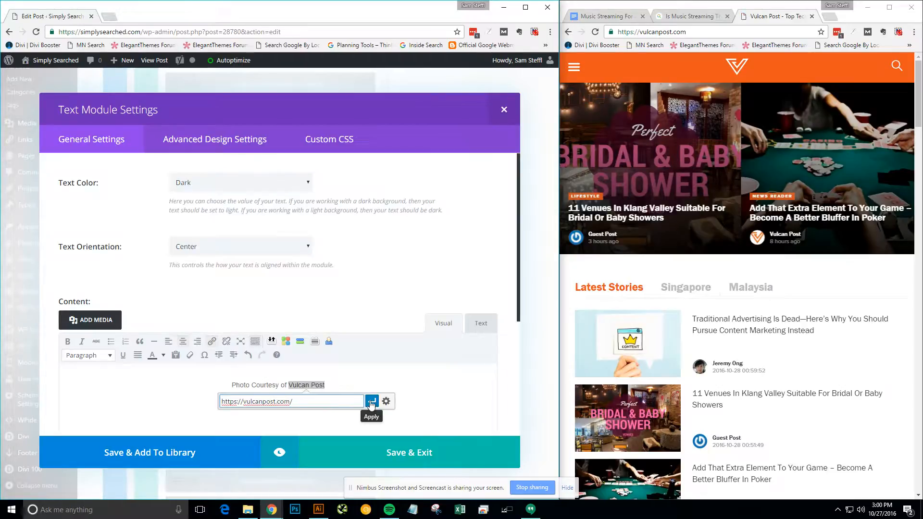
left_click(372, 402)
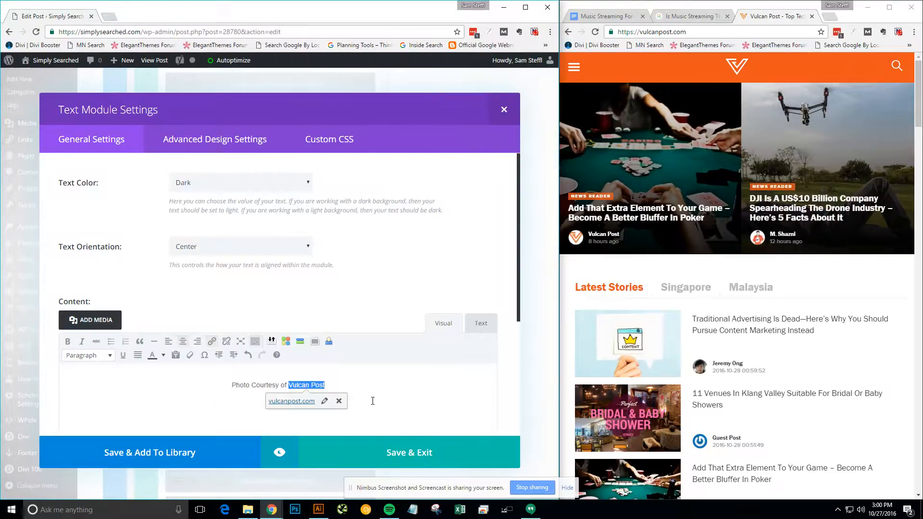
left_click(377, 453)
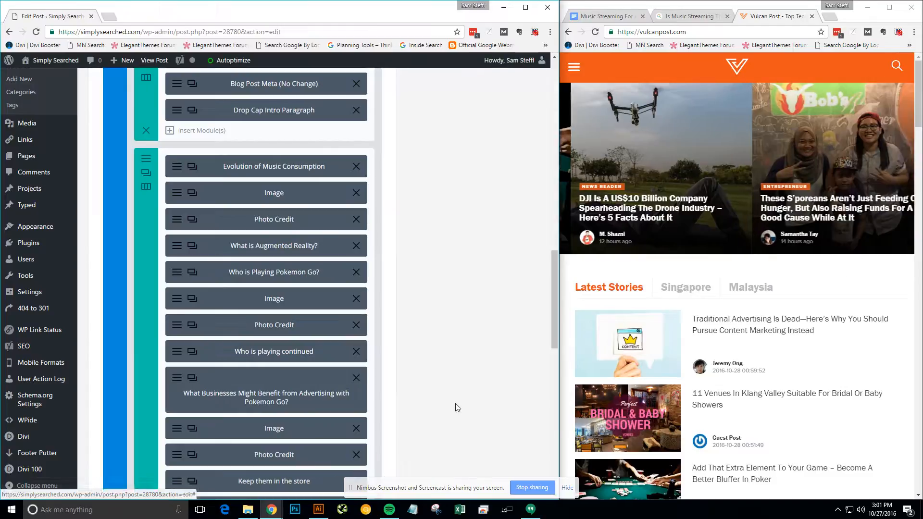
Step: Open the "What is Augmented Reality?" module and replace its h2 heading with "Difference Between Streaming and Downloads" from the Google Doc
left_click(693, 17)
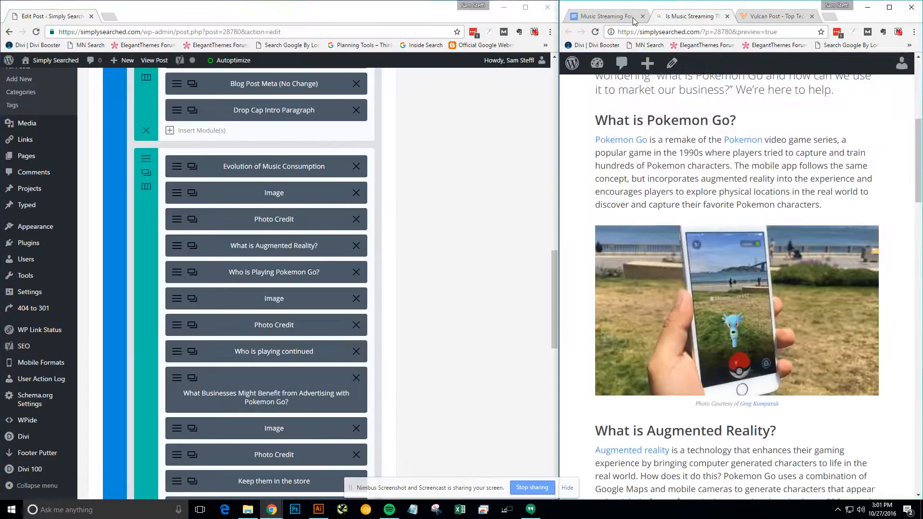
left_click(622, 18)
scroll(631, 312, "down", 1)
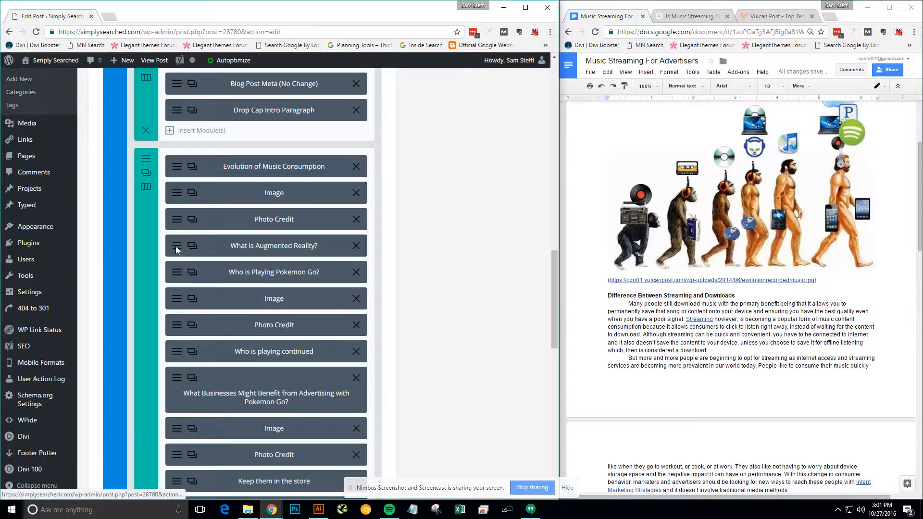
left_click(192, 249)
left_click_drag(603, 298, 737, 295)
key("ctrl+c")
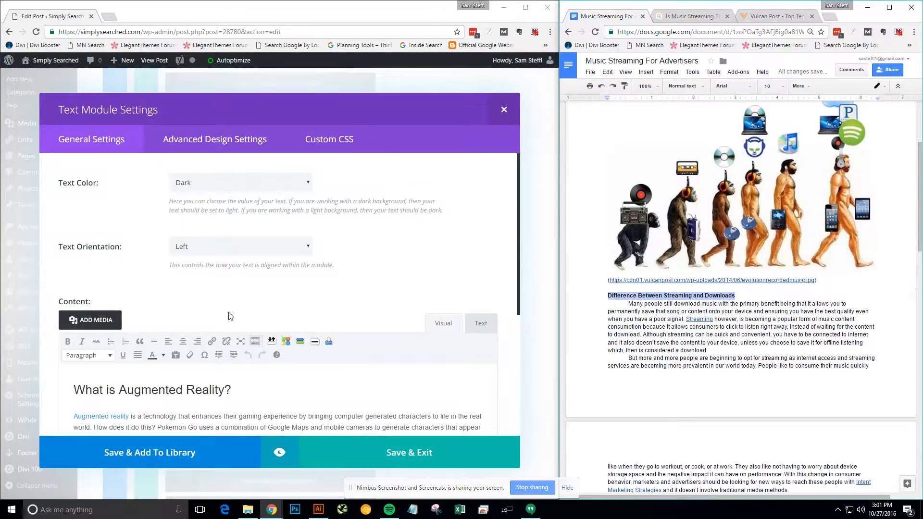
scroll(411, 394, "down", 3)
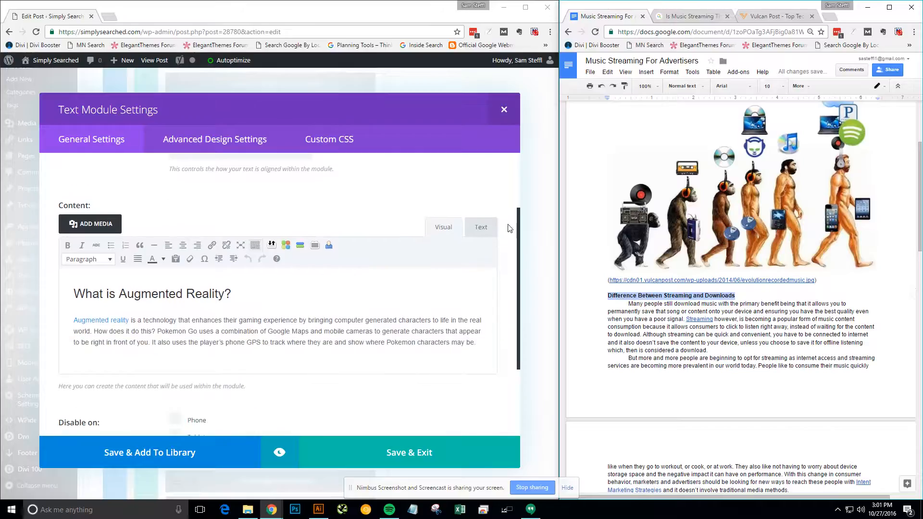
left_click(482, 227)
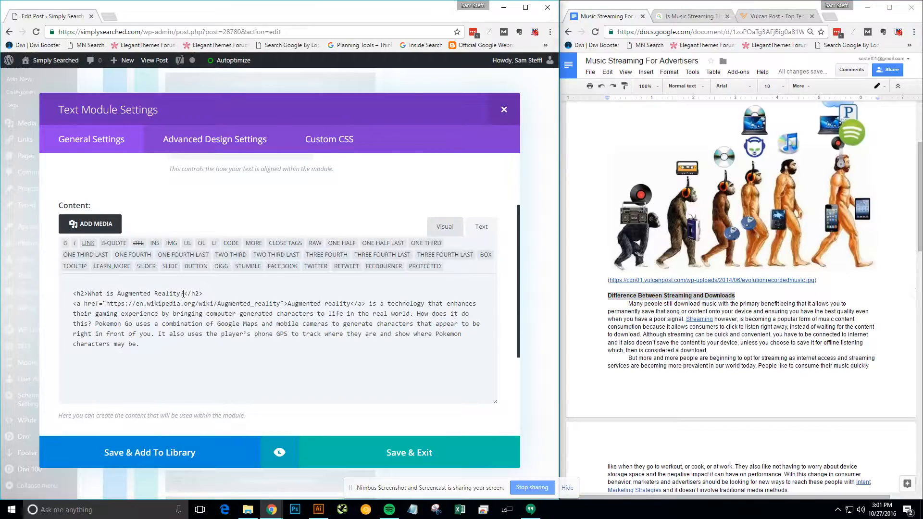
left_click_drag(183, 294, 87, 293)
key("ctrl+v")
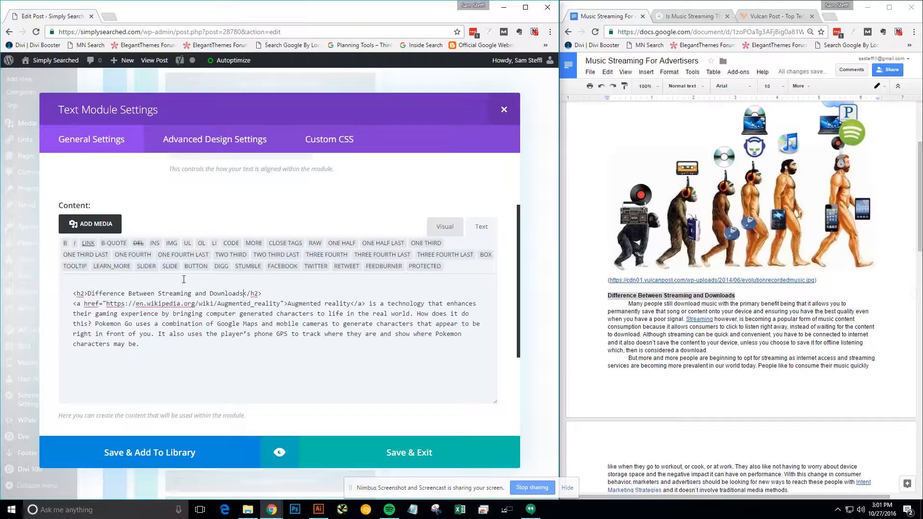
Step: Replace the augmented reality paragraph in the module with the Google Doc's two paragraphs on streaming and downloads
left_click_drag(627, 305, 799, 396)
key("ctrl+c")
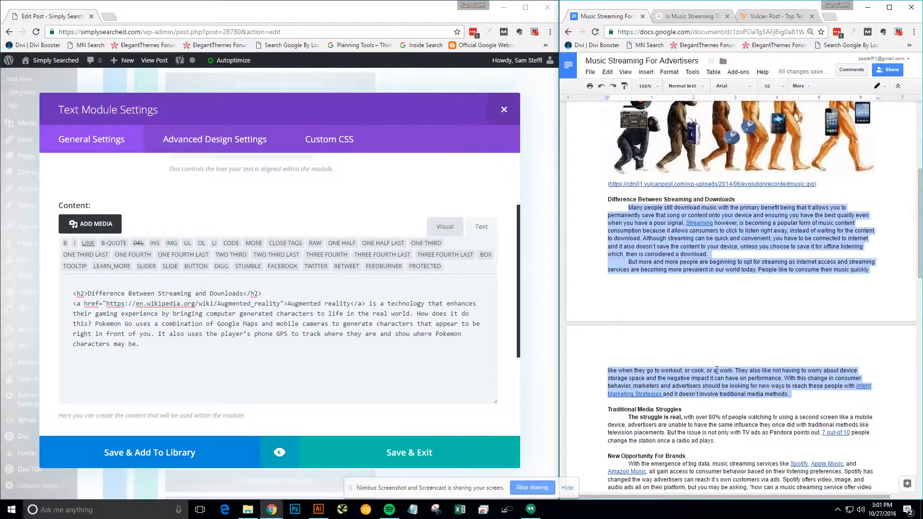
left_click_drag(144, 346, 44, 308)
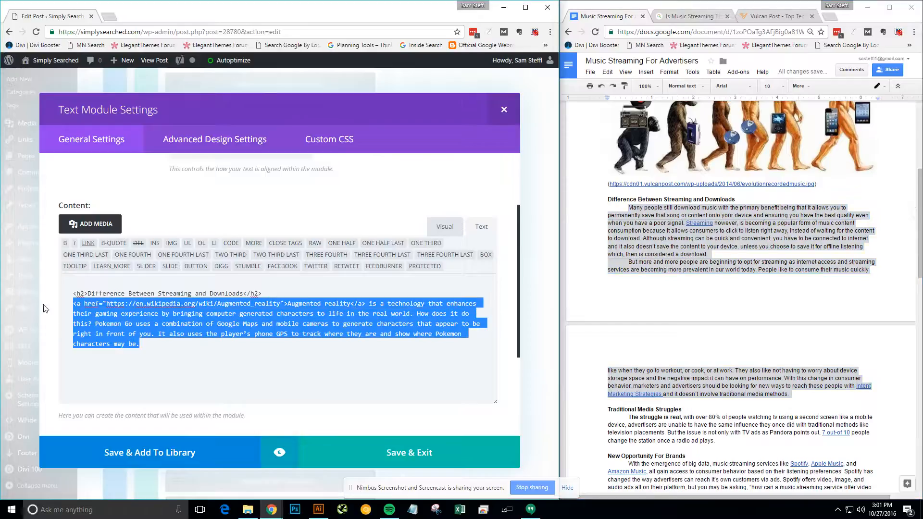
key("ctrl+v")
scroll(138, 359, "up", 2)
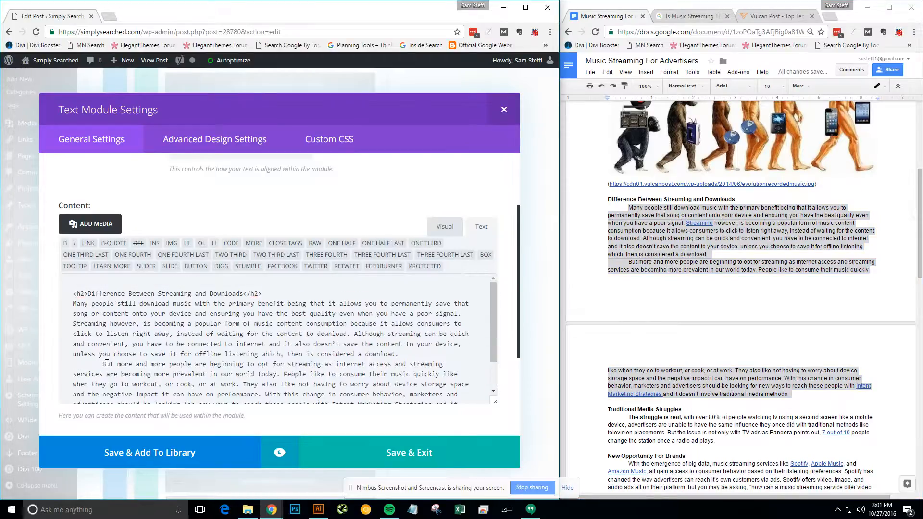
Step: In the visual editor, insert a paragraph break before "But more and more people are beginning to opt for streaming"
left_click(447, 227)
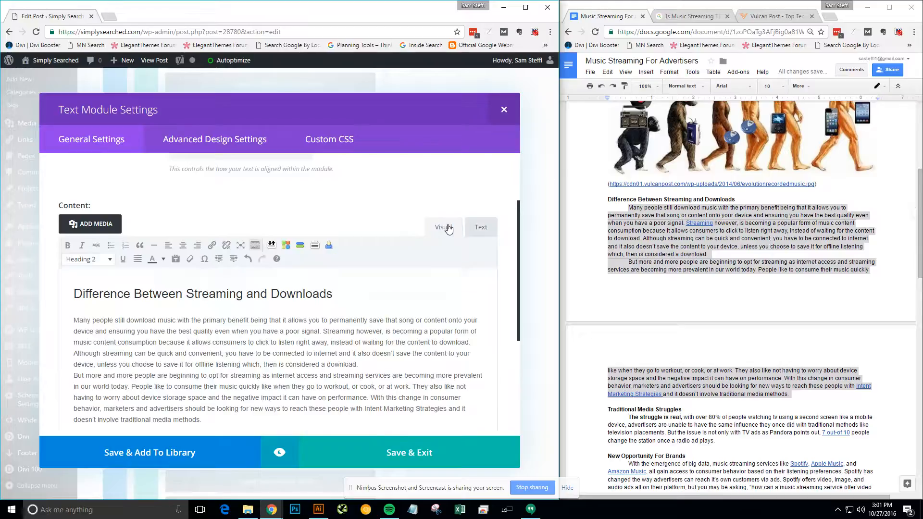
left_click(367, 364)
key("Return")
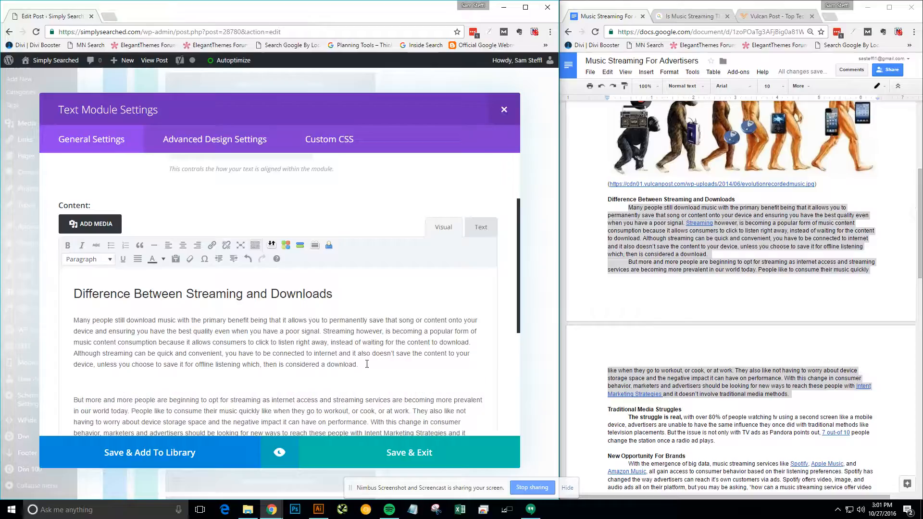
key("BackSpace")
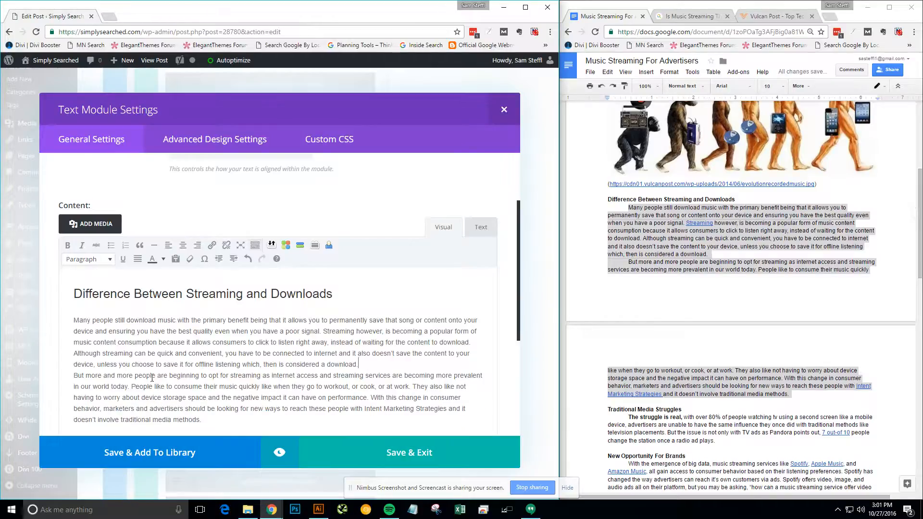
left_click(74, 378)
key("Return")
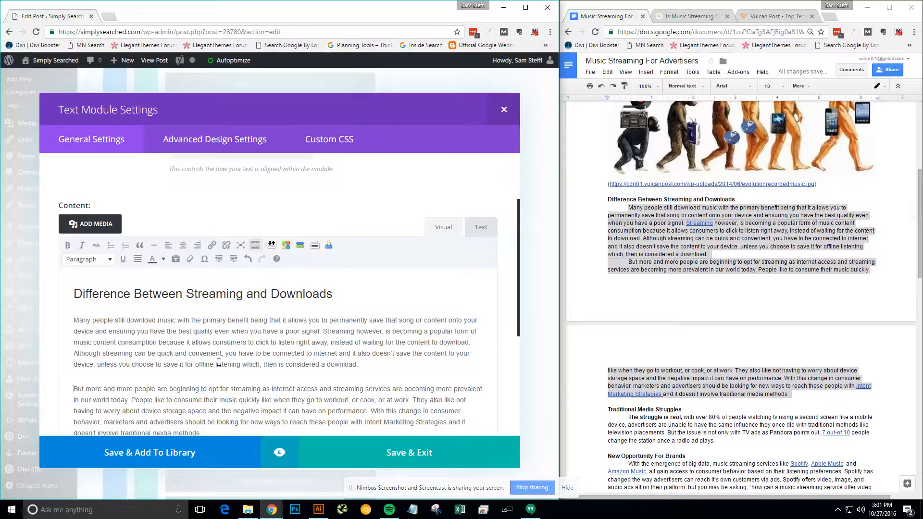
left_click(693, 223)
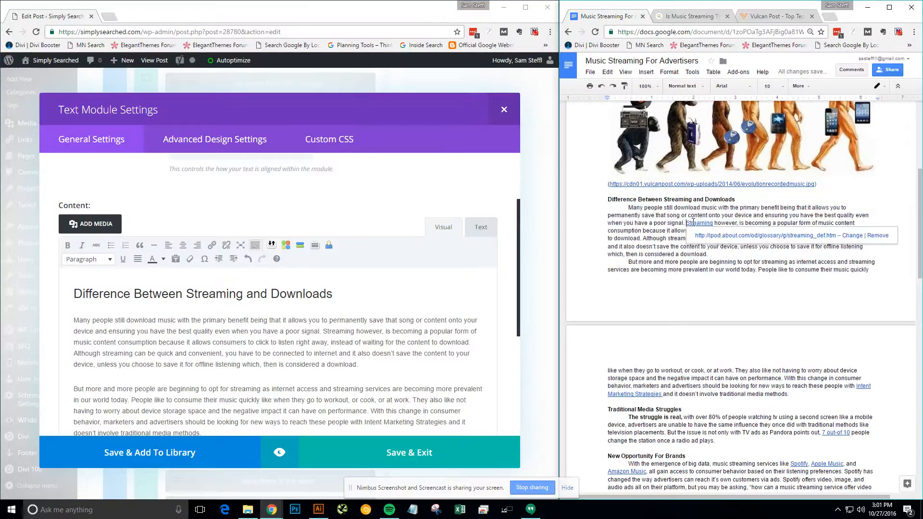
right_click(721, 237)
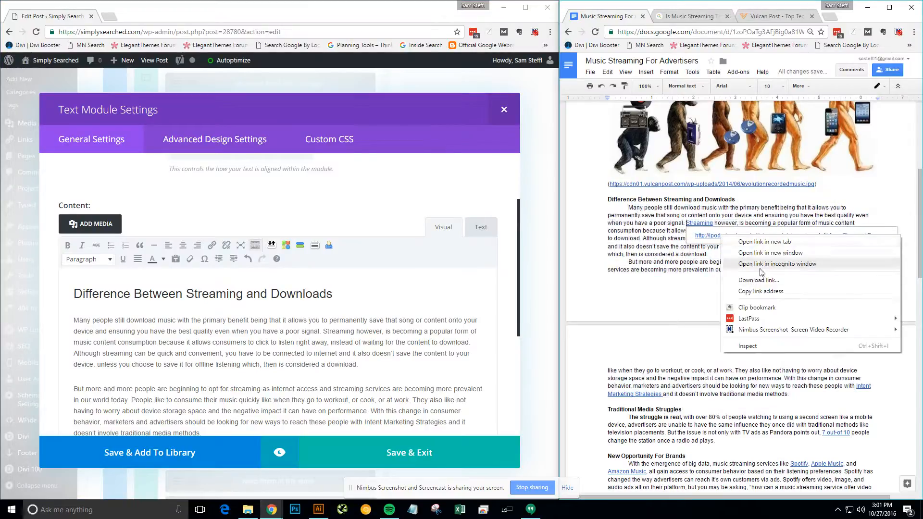
left_click(778, 288)
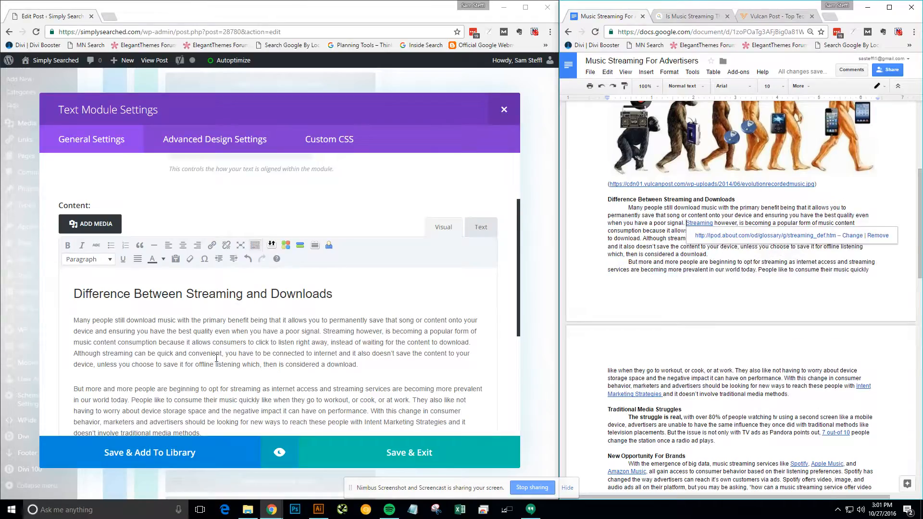
left_click_drag(323, 332, 356, 331)
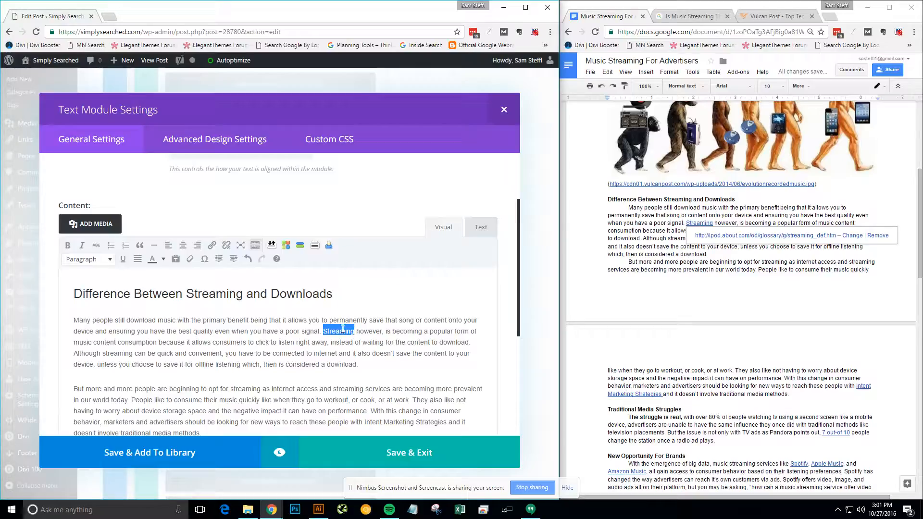
left_click(212, 246)
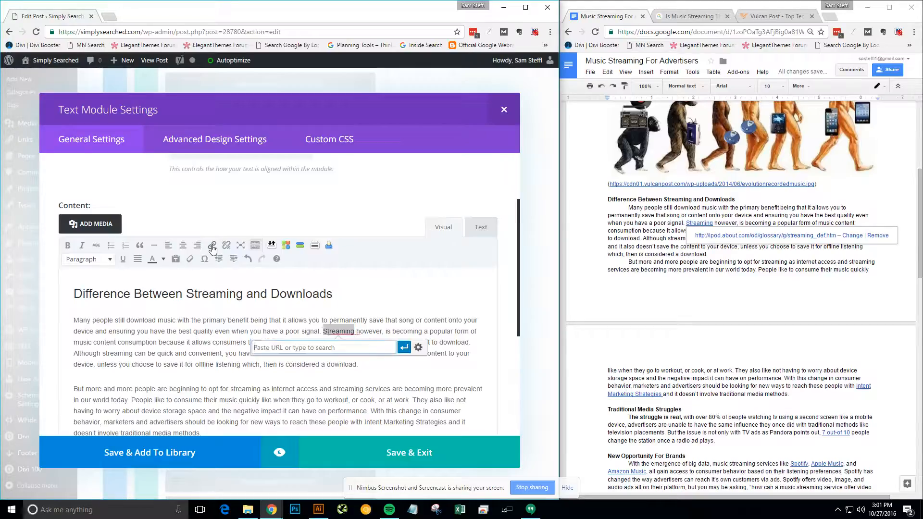
type("http://ipod.about.com/od/glossary/g/streaming_def.htm")
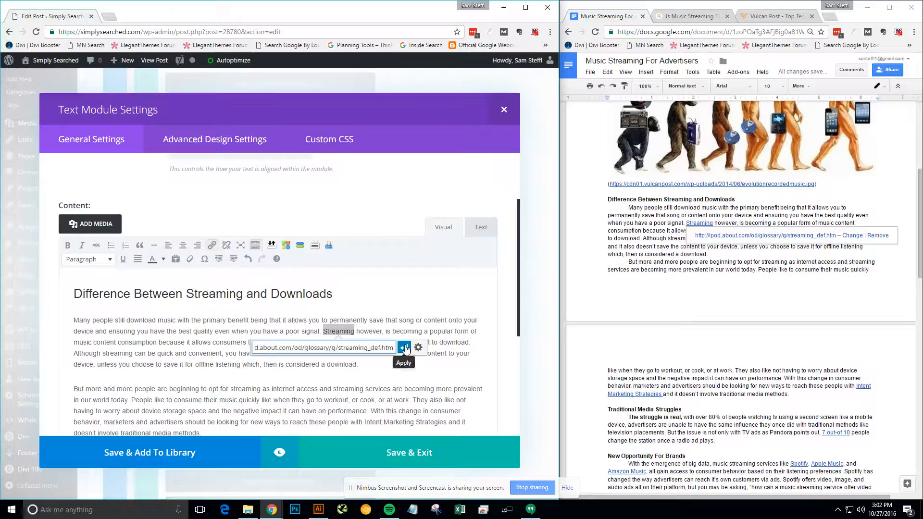
left_click(405, 347)
Step: Open the Google Doc's simplysearched.com link, go to the site's Intent Marketing Strategies service page and copy its address
left_click(681, 278)
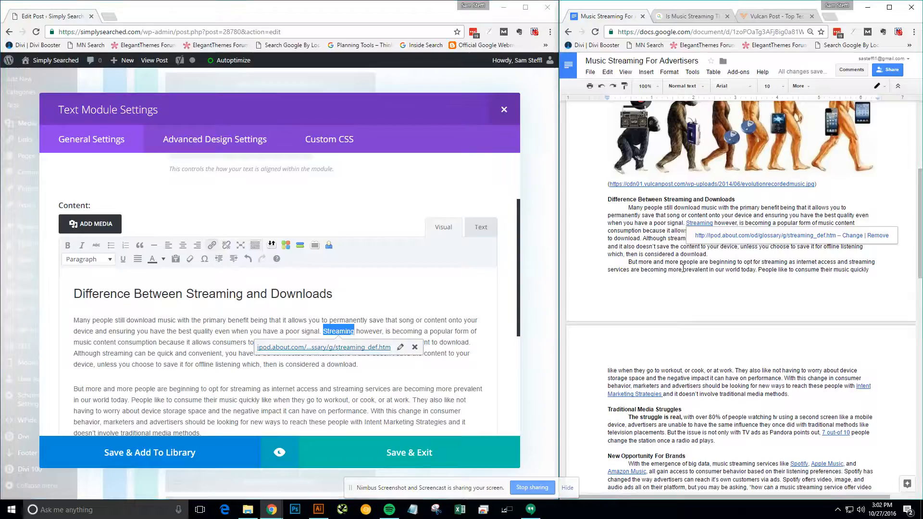
scroll(617, 335, "down", 1)
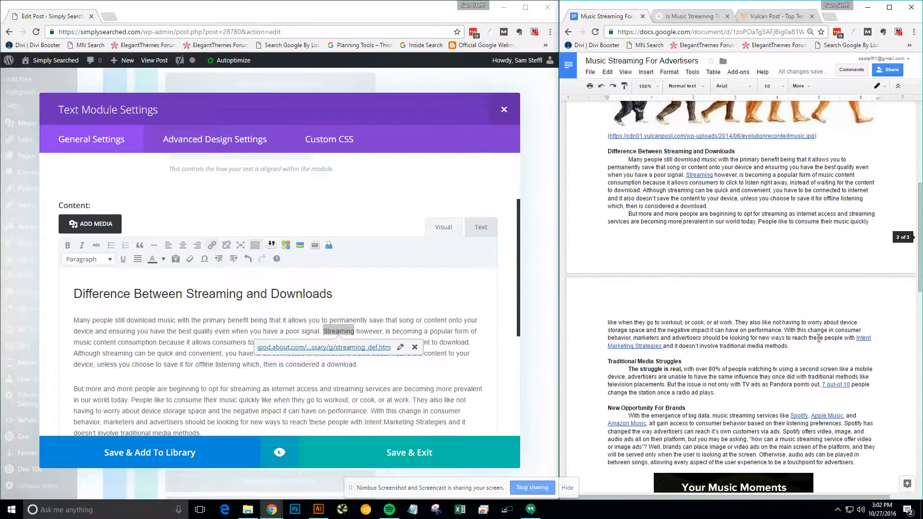
left_click(861, 340)
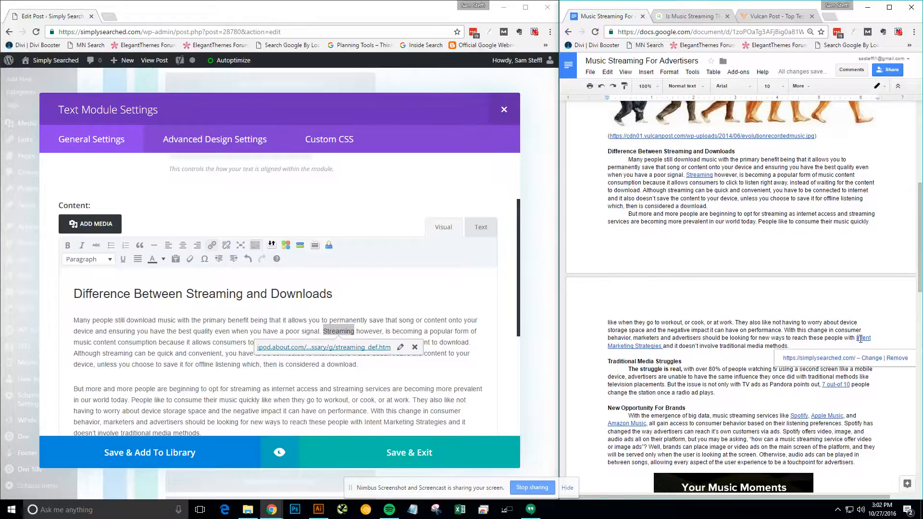
left_click(837, 359)
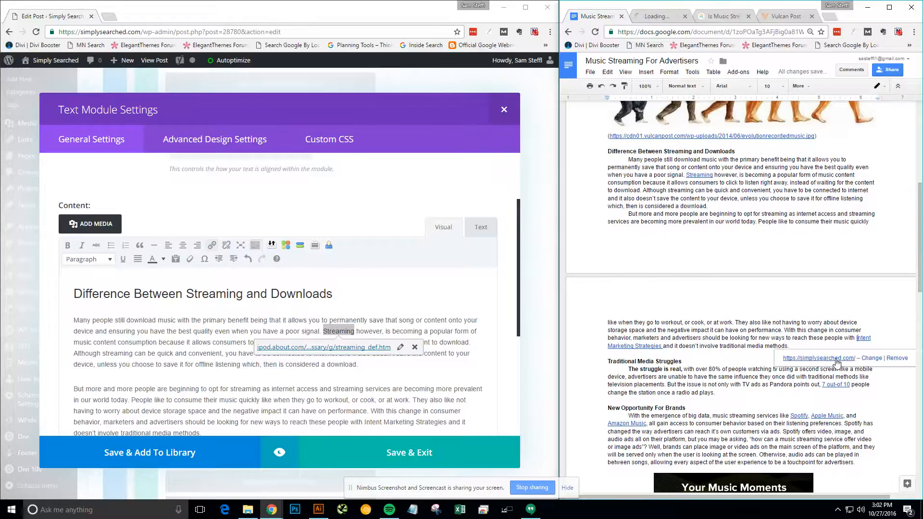
left_click(374, 409)
scroll(374, 408, "down", 1)
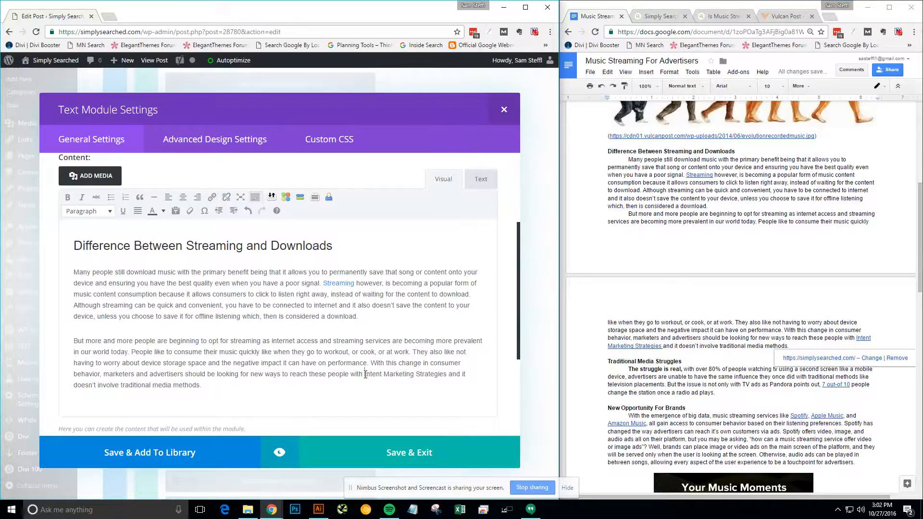
left_click_drag(366, 374, 445, 375)
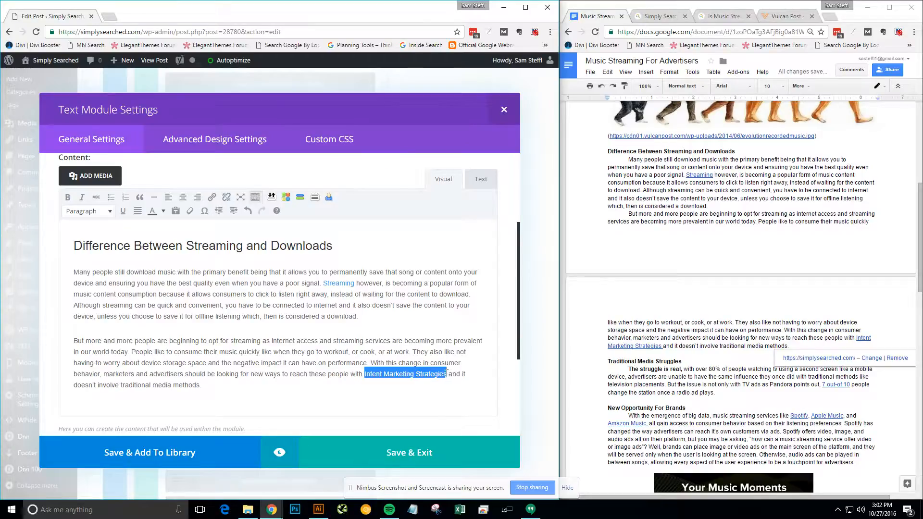
left_click(654, 17)
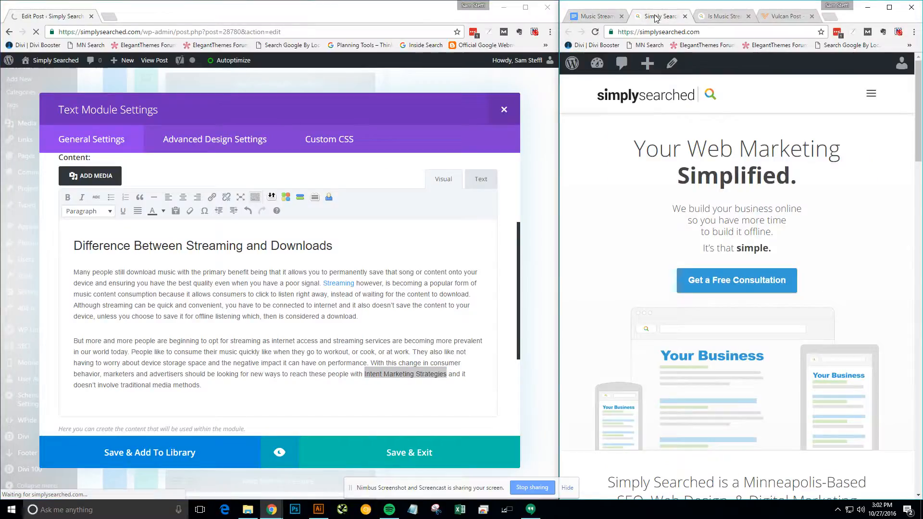
left_click(871, 93)
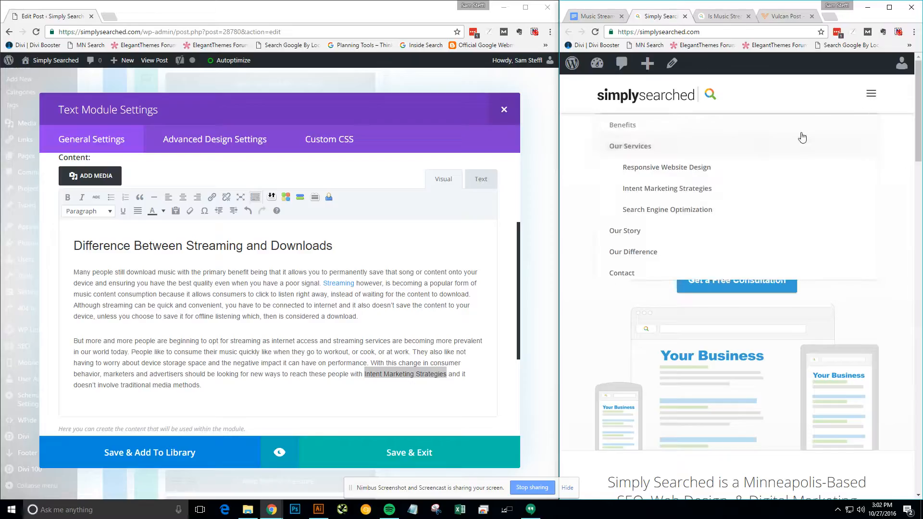
left_click(665, 190)
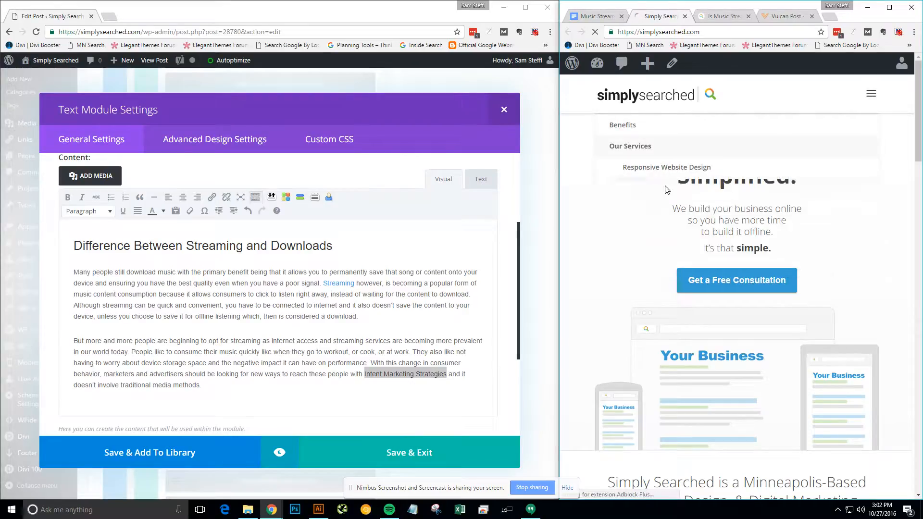
left_click(729, 32)
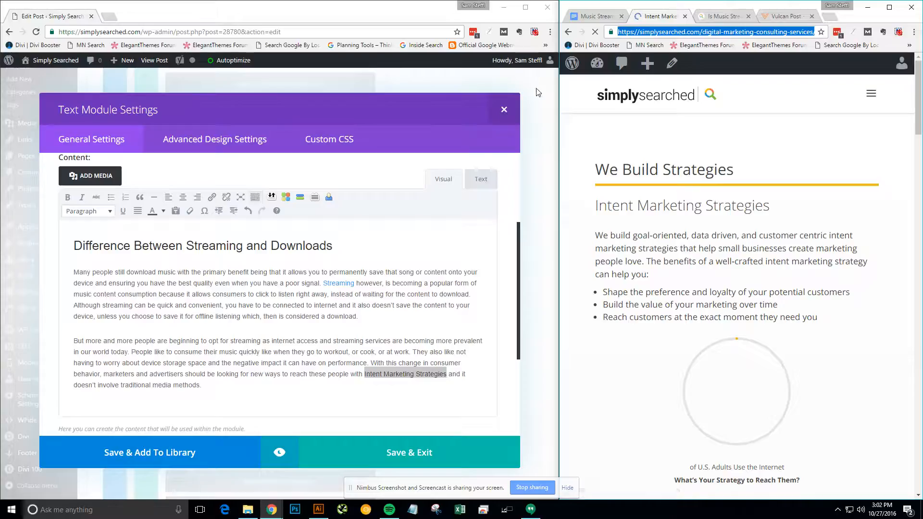
Step: Link "Intent Marketing Strategies" in the second paragraph to the copied service page address, and return to the Google Doc
left_click(412, 374)
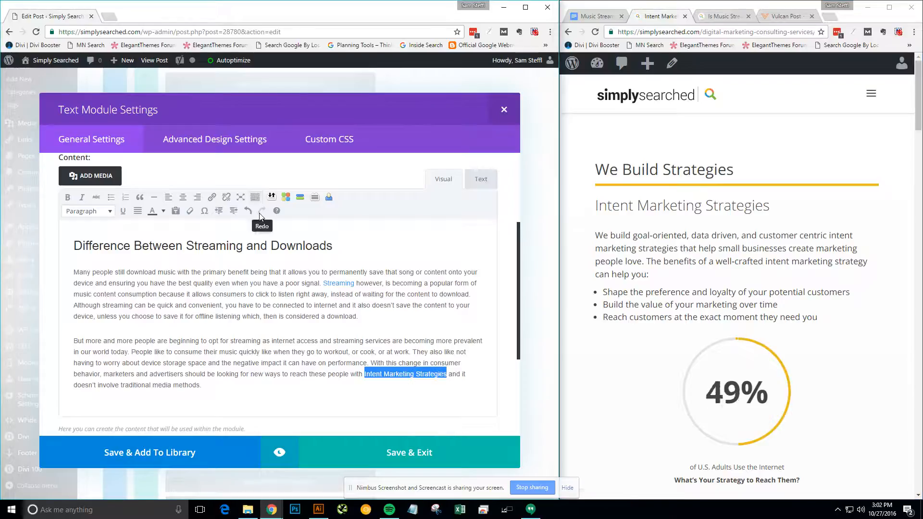
left_click(211, 197)
key("ctrl+v")
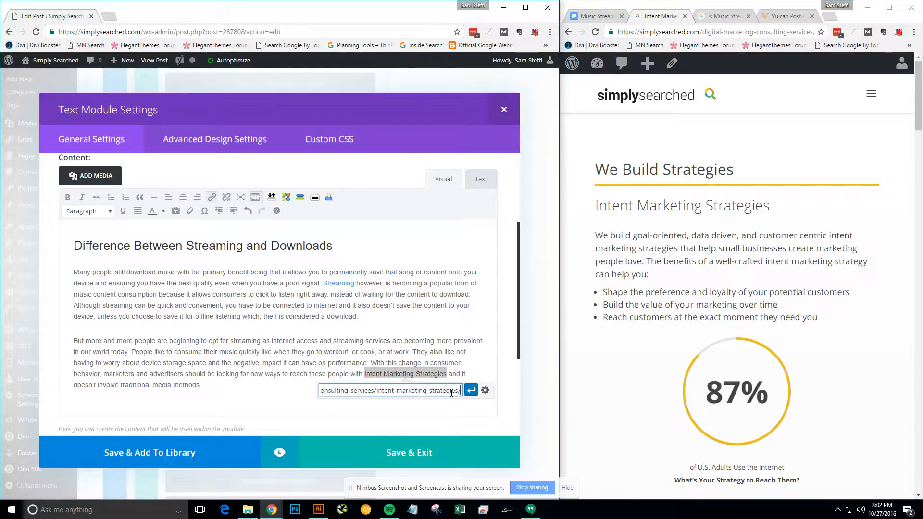
left_click(471, 391)
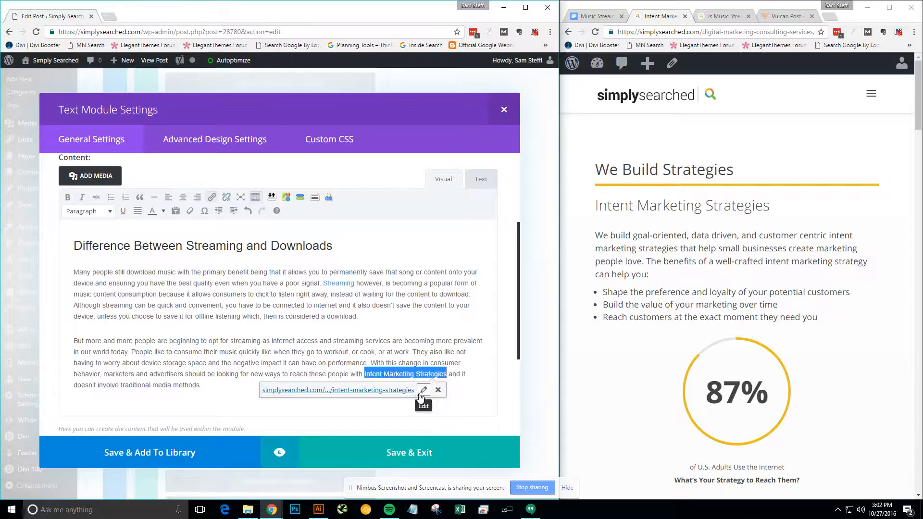
left_click(604, 17)
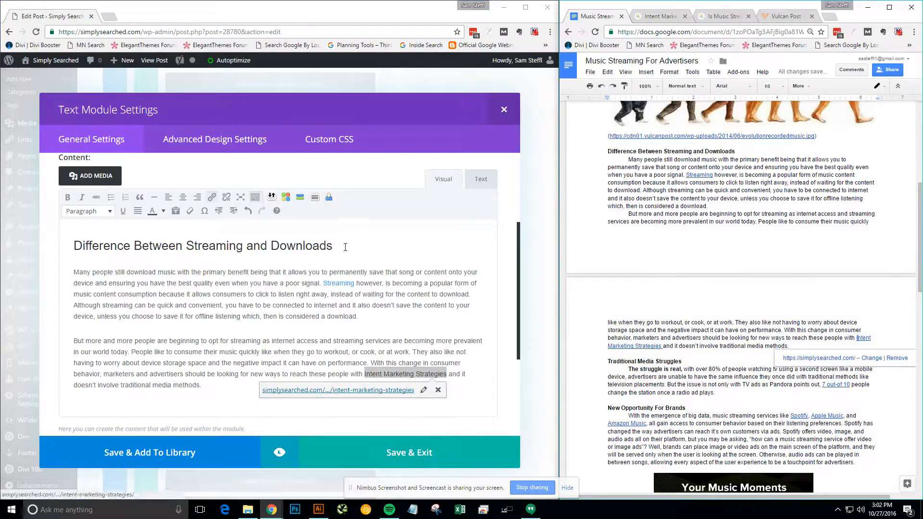
Step: Set the module's admin label to its heading, "Difference Between Streaming and Downloads", and save the module
left_click_drag(345, 246, 83, 243)
key("ctrl+c")
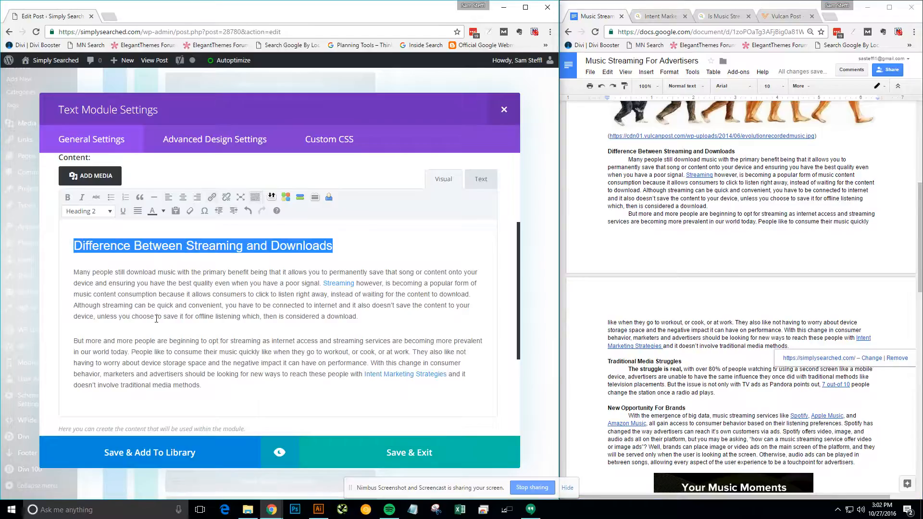
scroll(144, 360, "down", 4)
triple_click(259, 386)
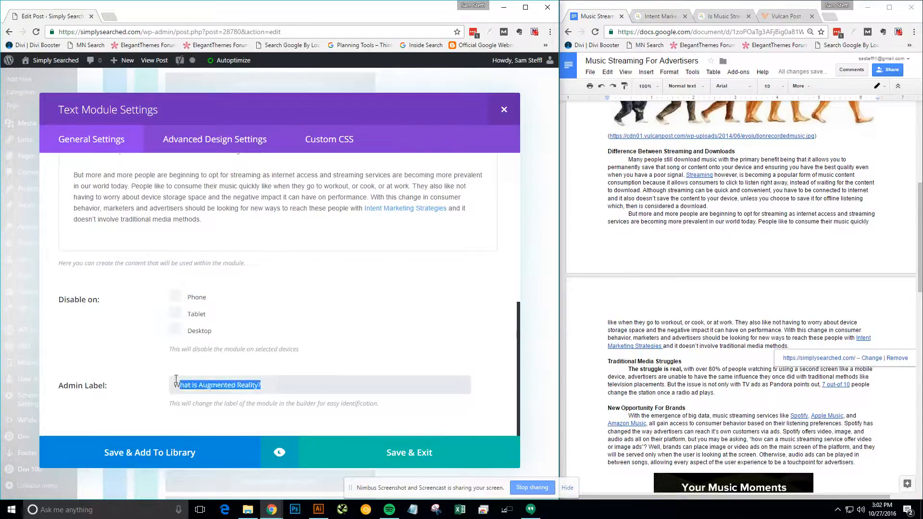
key("ctrl+v")
left_click(408, 452)
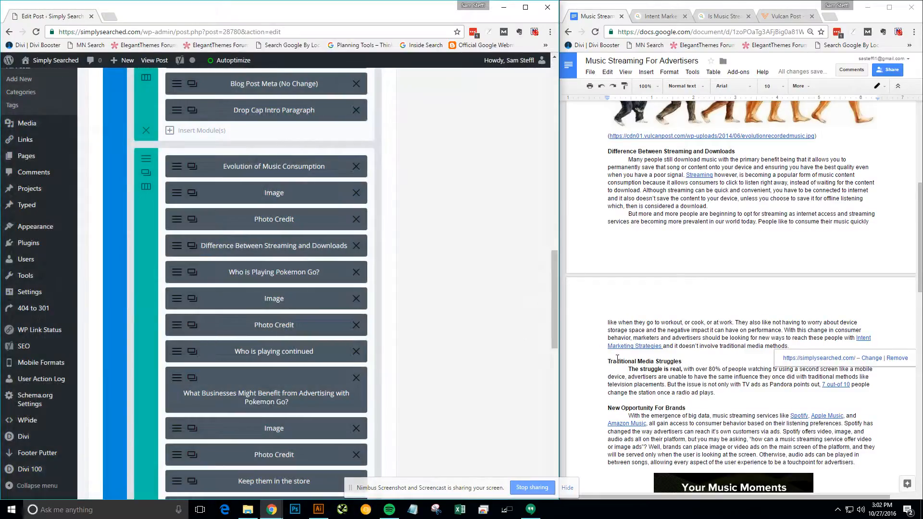
Step: Open the "Who is Playing Pokemon Go?" module and replace its h2 heading with "Traditional Media Struggles" from the Google Doc
scroll(617, 359, "down", 1)
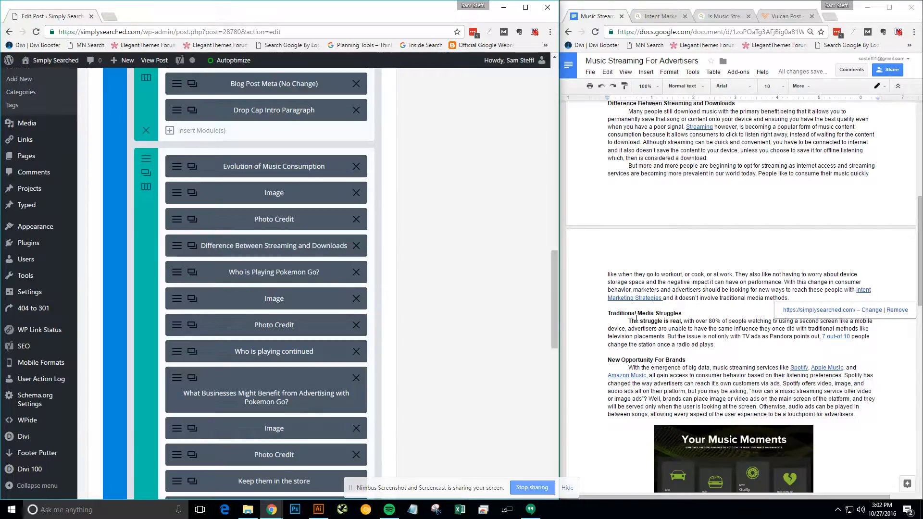
left_click(177, 276)
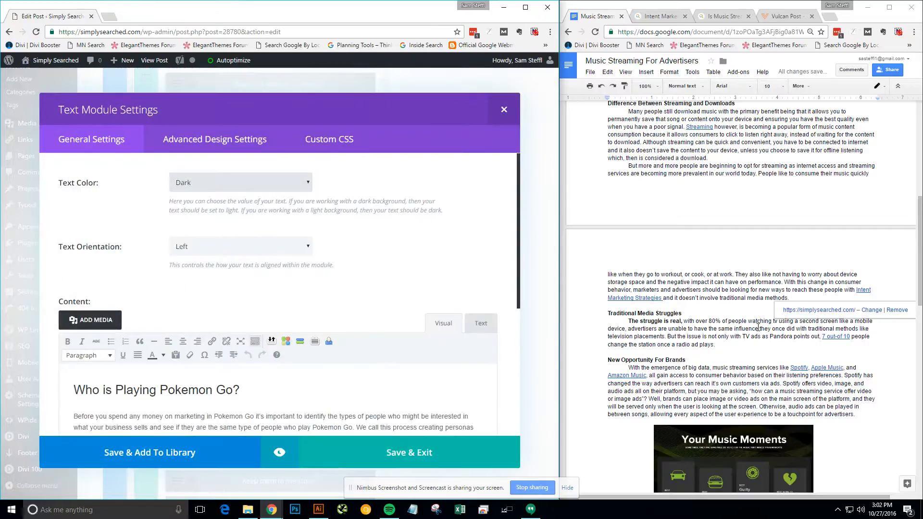
left_click_drag(686, 313, 599, 315)
key("ctrl+c")
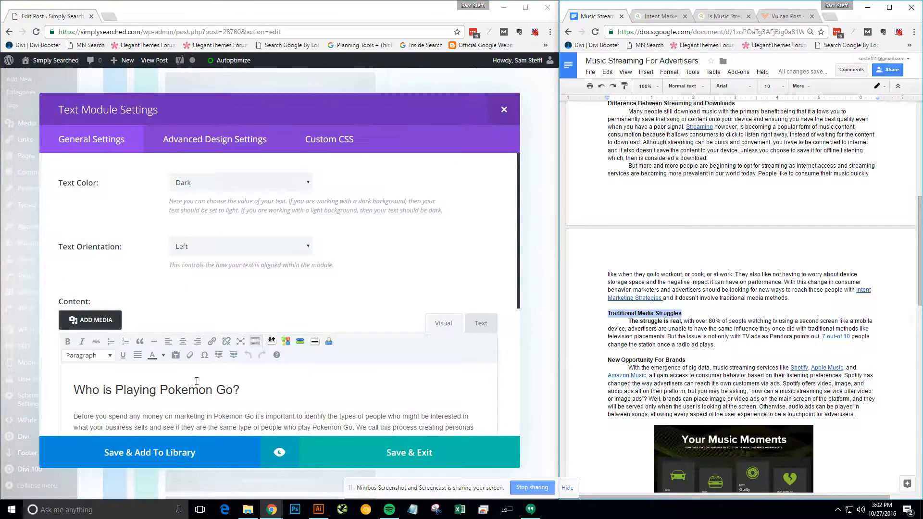
left_click(481, 323)
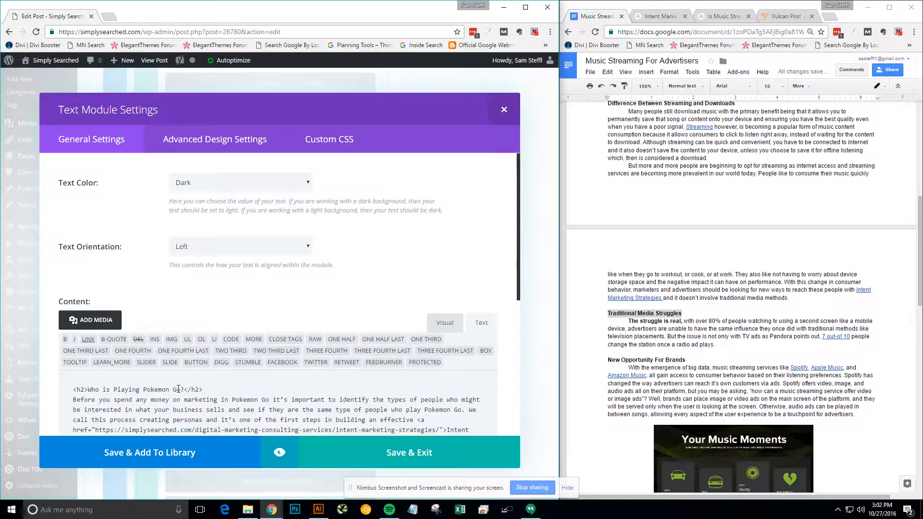
left_click_drag(185, 391, 87, 390)
key("ctrl+v")
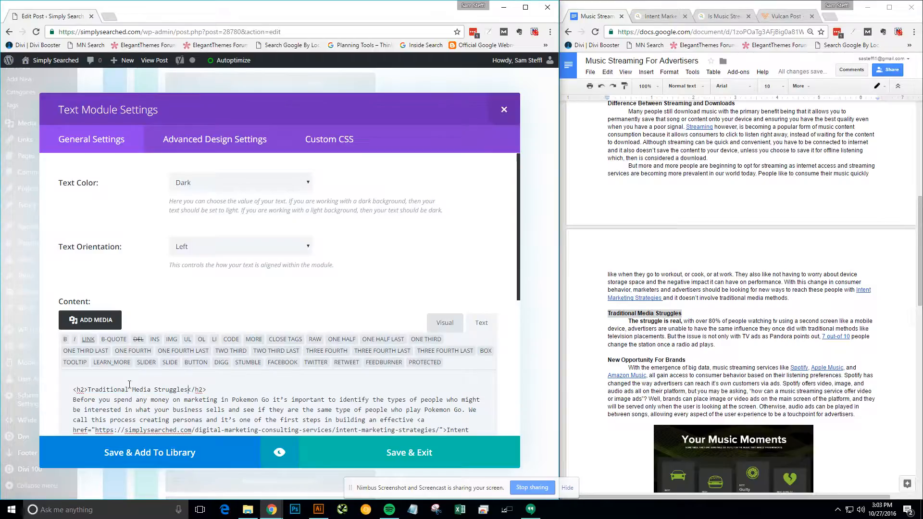
Step: Replace the module's Pokemon Go personas paragraph with the Google Doc's paragraph beginning "The struggle is real"
left_click_drag(738, 348, 627, 325)
key("ctrl+c")
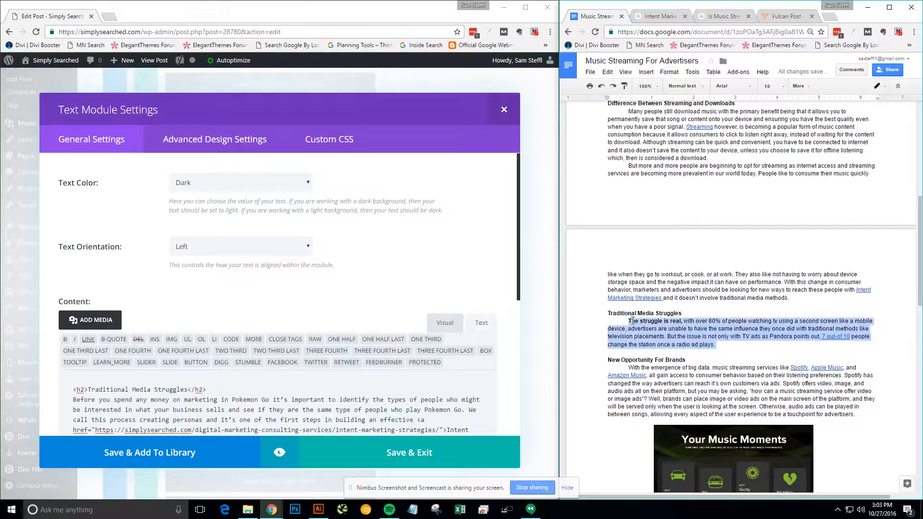
scroll(216, 408, "down", 1)
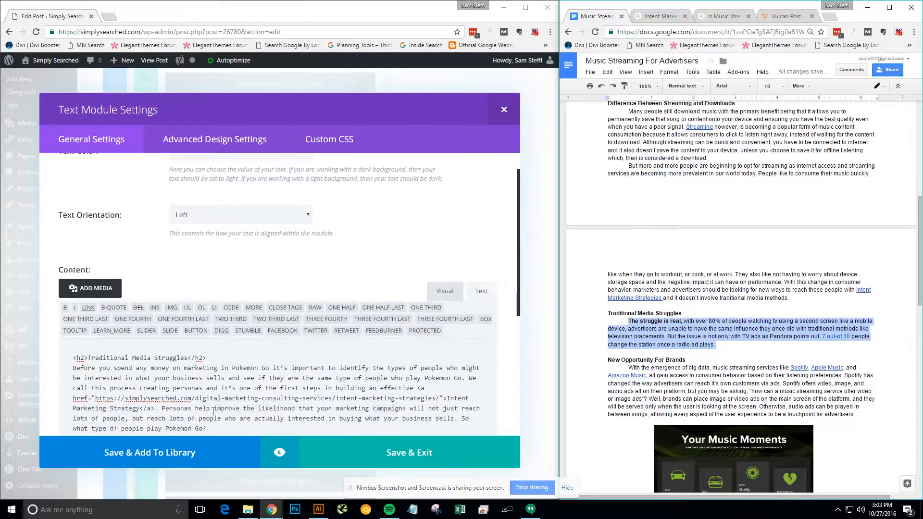
left_click_drag(237, 416, 73, 351)
key("ctrl+v")
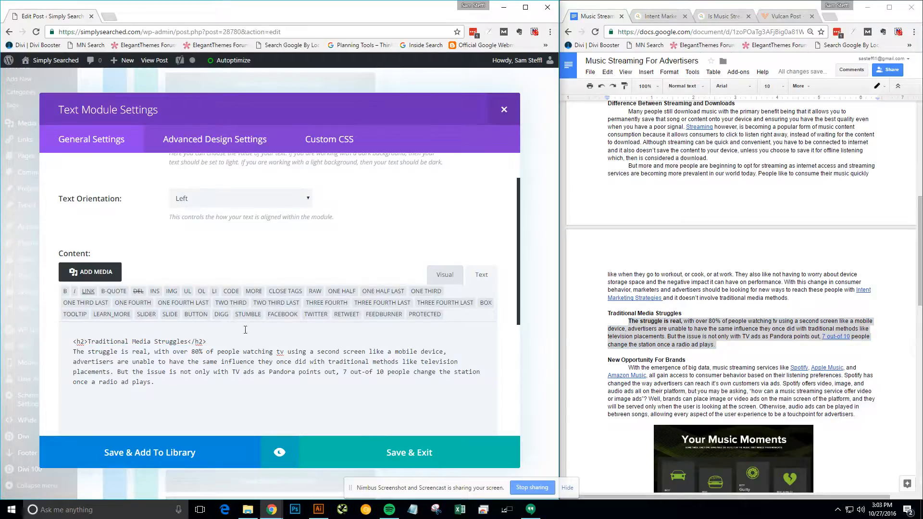
Step: In the visual editor, change "7 out-of 10" people to "70% of" people in the paragraph
left_click(444, 275)
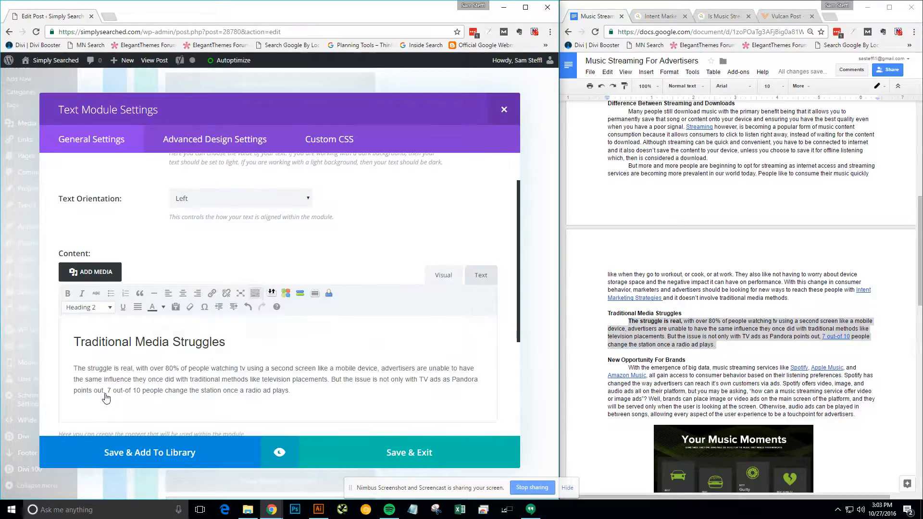
left_click_drag(107, 391, 141, 391)
type("70%")
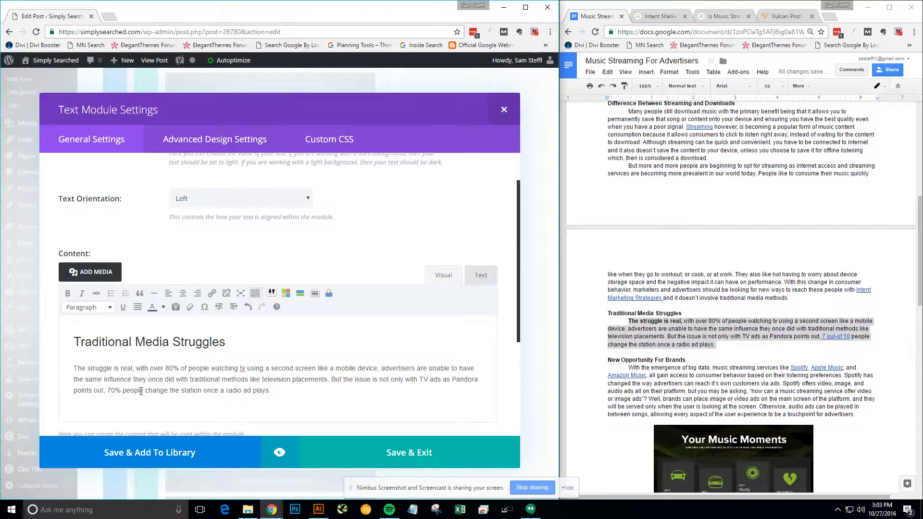
type(" of")
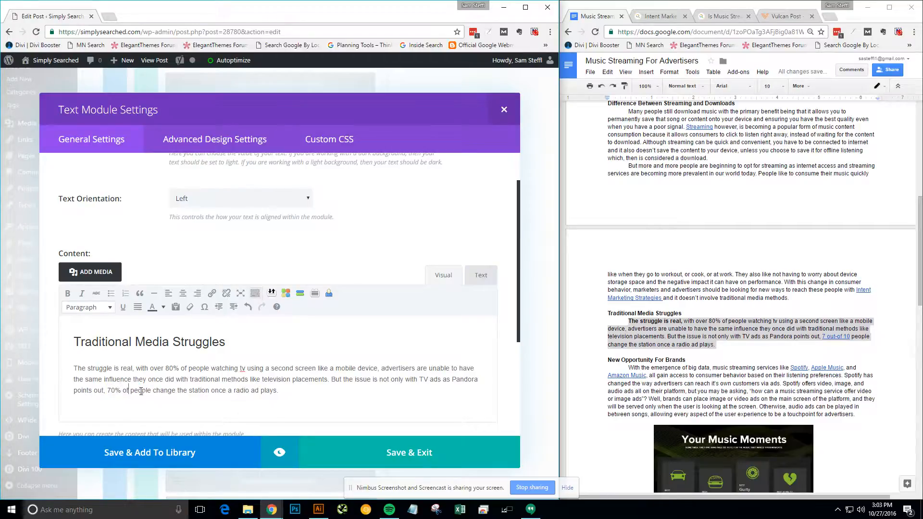
Step: Capitalize "TV" after "watching", link "70% of people change the station once a radio ad plays" to the Google Doc's radioink.com URL, and save the module
left_click(829, 337)
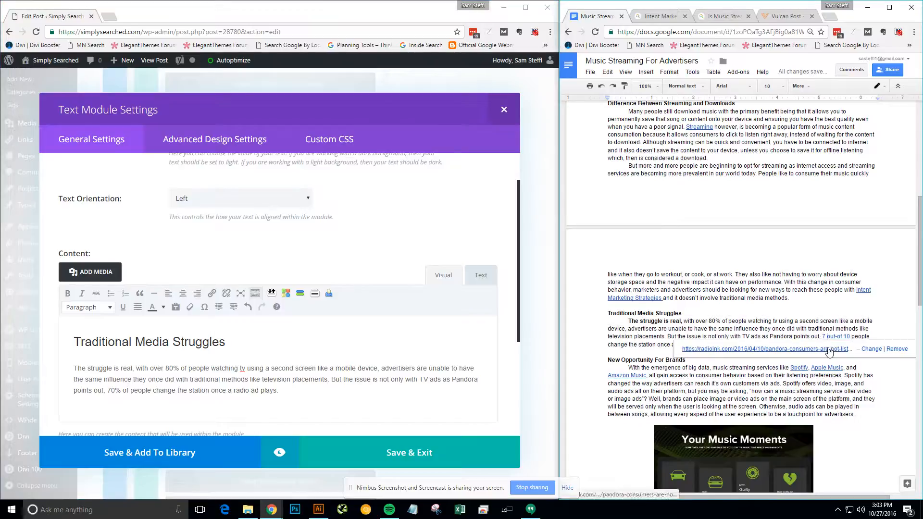
right_click(831, 351)
left_click(798, 404)
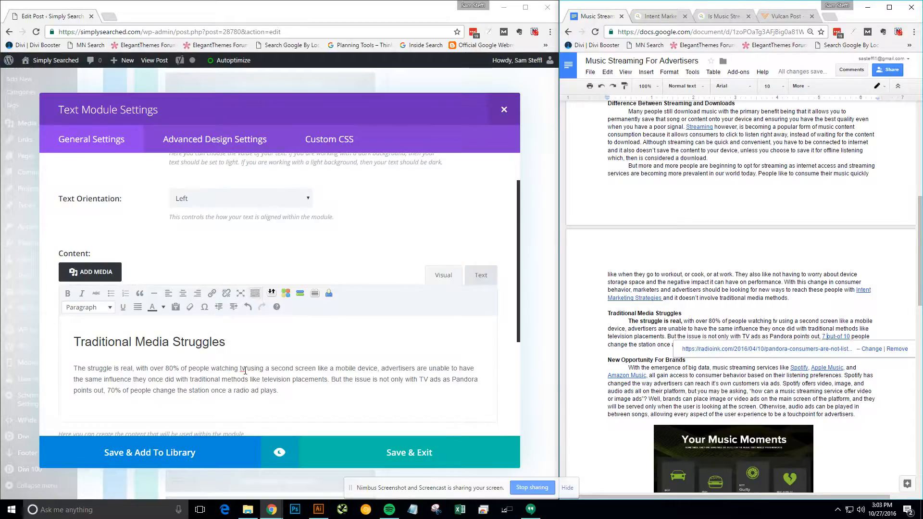
left_click_drag(246, 370, 239, 368)
type("TV")
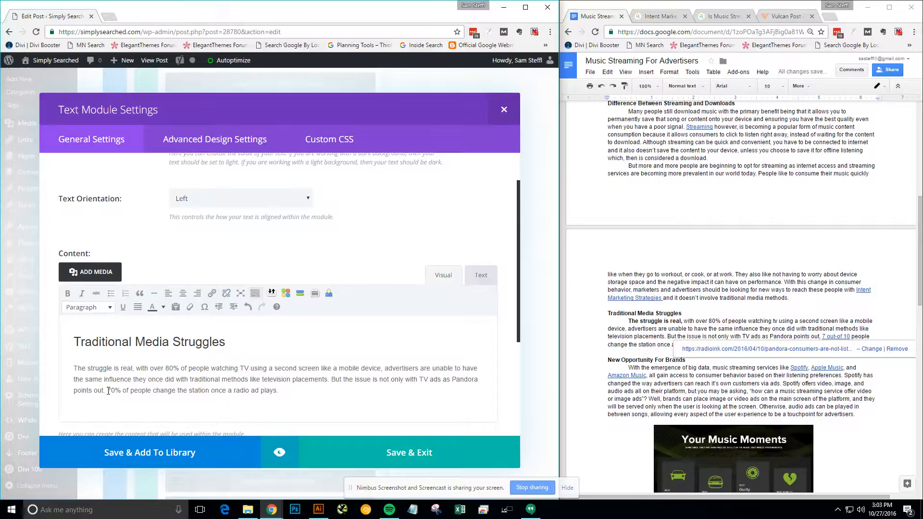
left_click_drag(108, 390, 289, 390)
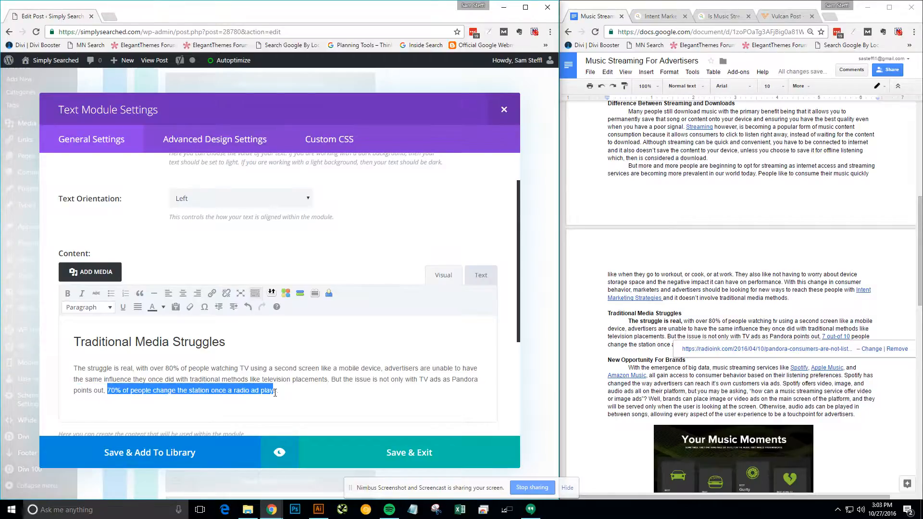
left_click(212, 293)
key("ctrl+v")
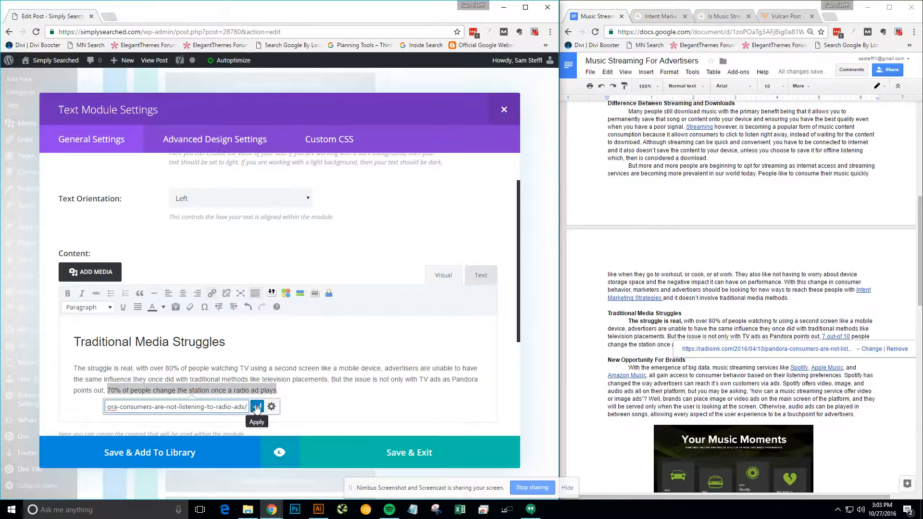
left_click(258, 406)
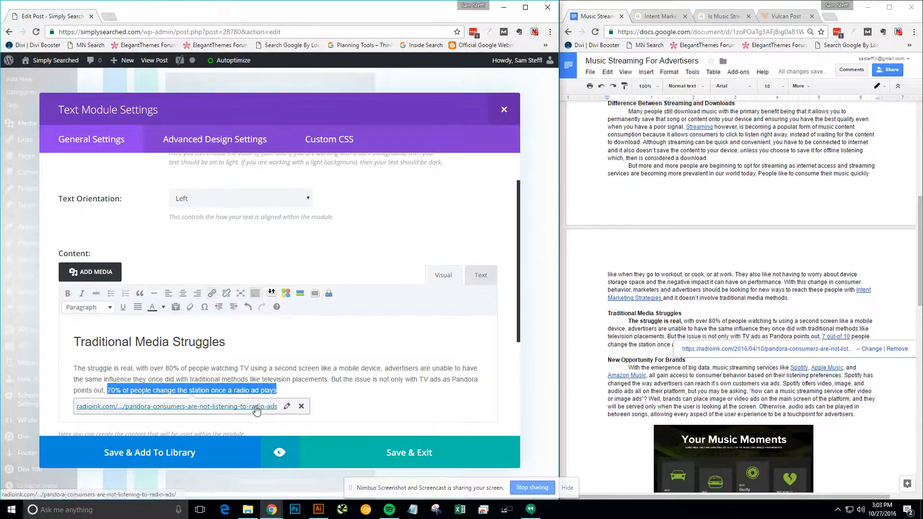
left_click(388, 455)
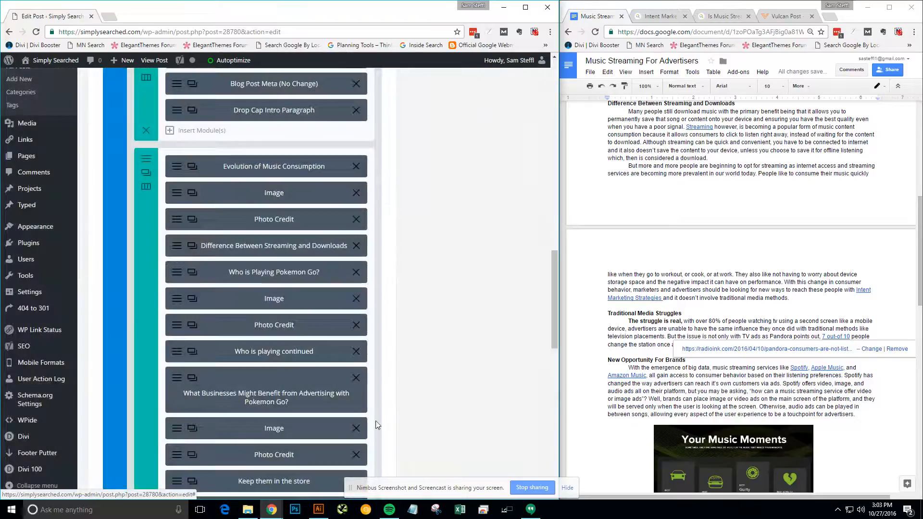
Step: Reopen the "Who is Playing Pokemon Go?" module, set its admin label to its heading, "Traditional Media Struggles", and save it
left_click(180, 272)
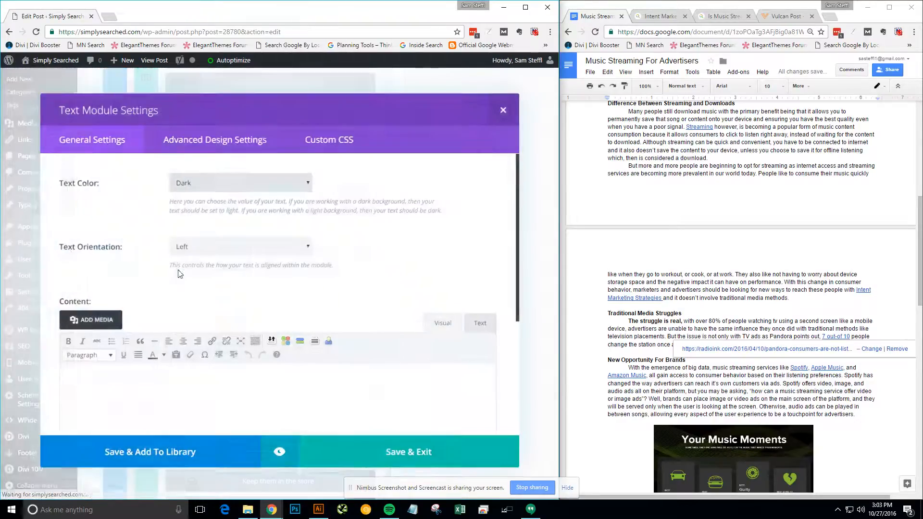
left_click_drag(226, 390, 67, 388)
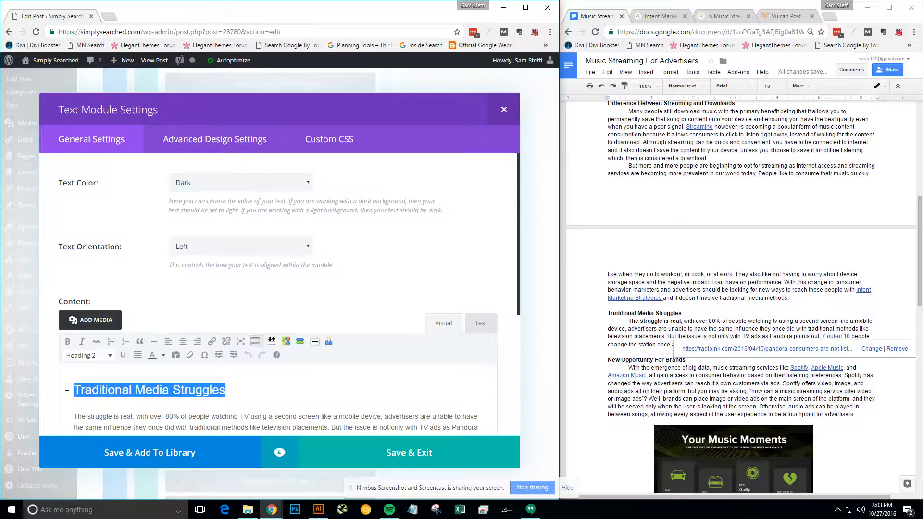
scroll(226, 269, "down", 5)
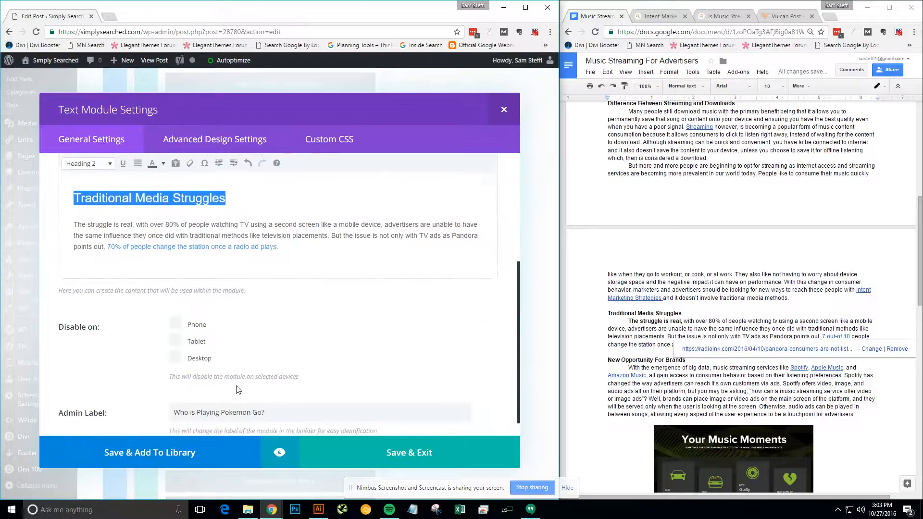
key("ctrl+a")
key("ctrl+v")
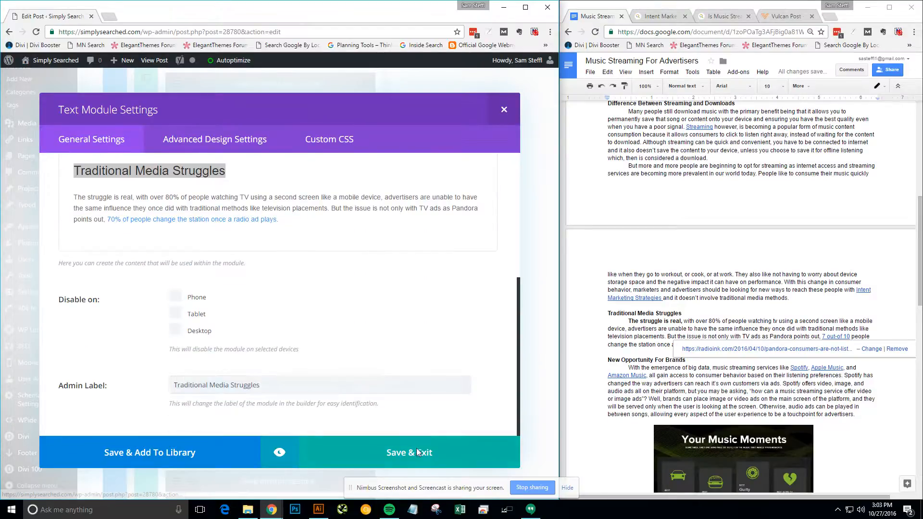
left_click(417, 449)
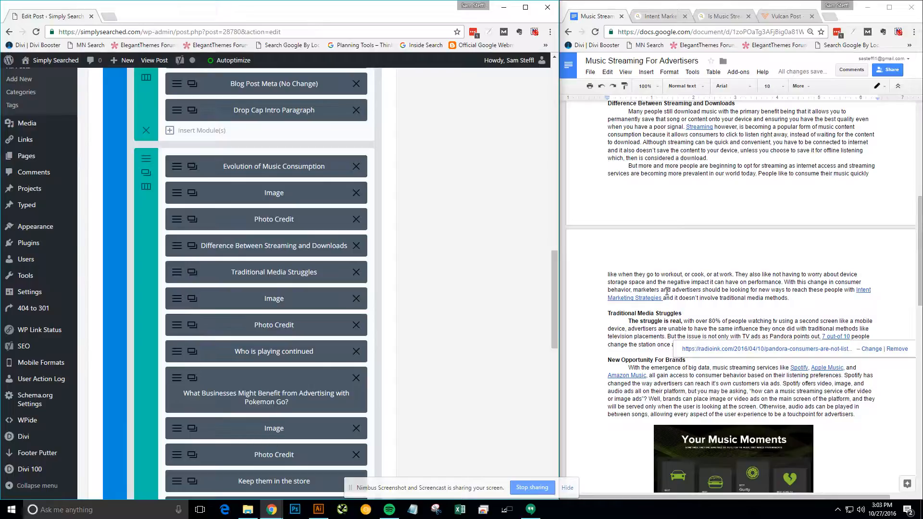
Step: Duplicate the "Traditional Media Struggles" module and replace the copy's h2 heading with "New Opportunity For Brands" from the Google Doc
scroll(719, 288, "down", 2)
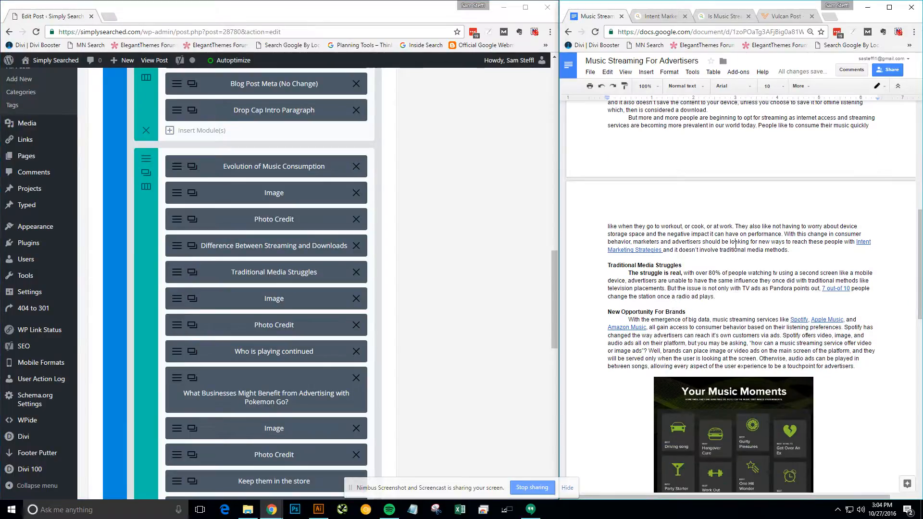
scroll(735, 245, "down", 1)
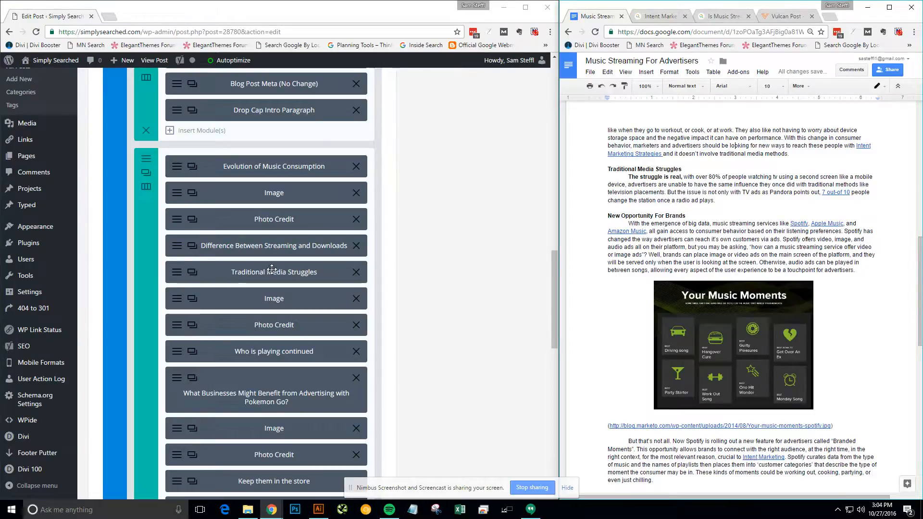
left_click(191, 273)
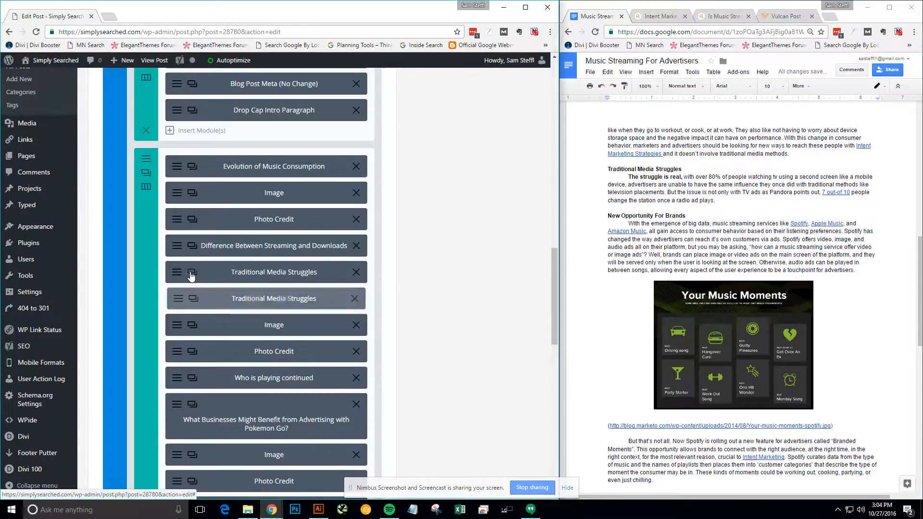
left_click(177, 302)
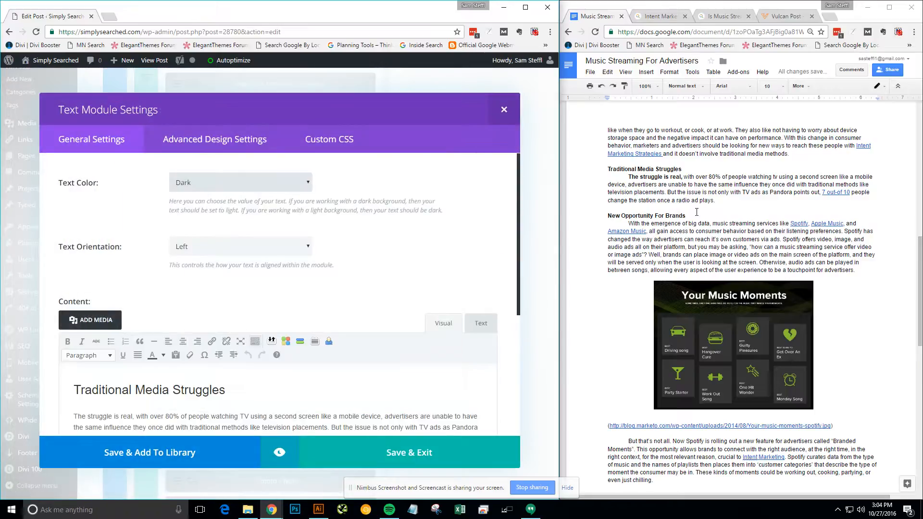
left_click_drag(697, 212, 604, 218)
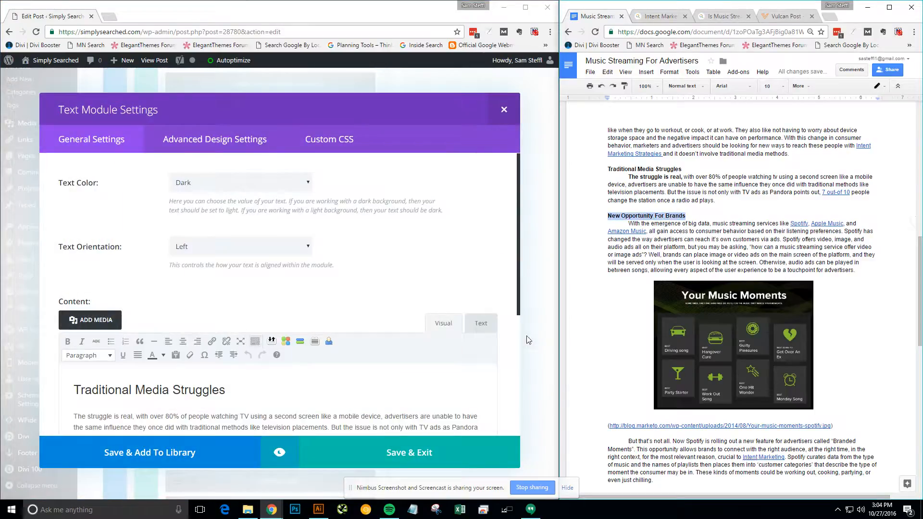
left_click(482, 323)
left_click_drag(188, 389, 92, 390)
key("ctrl+v")
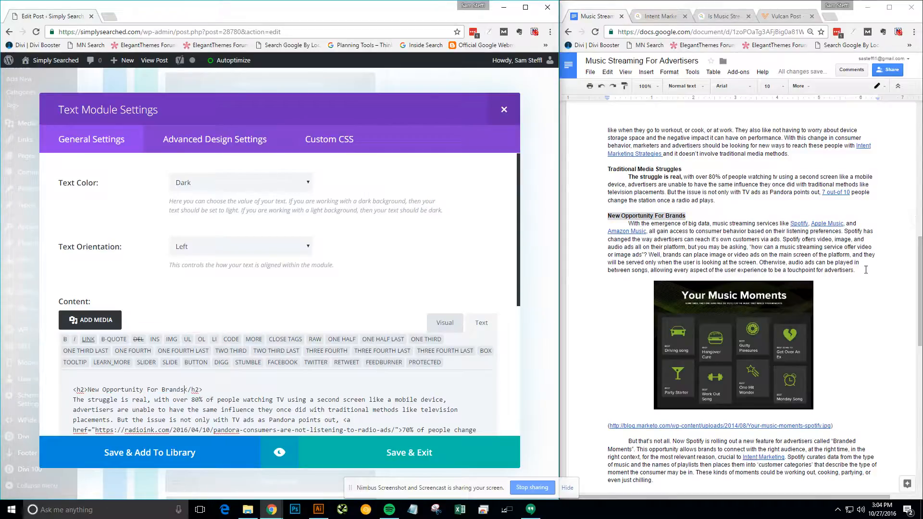
Step: Replace the duplicated module's paragraph with the Google Doc's paragraph beginning "With the emergence of big data"
mouse_move(867, 270)
left_mouse_down()
mouse_move(666, 250)
mouse_move(609, 224)
mouse_move(871, 271)
left_mouse_up()
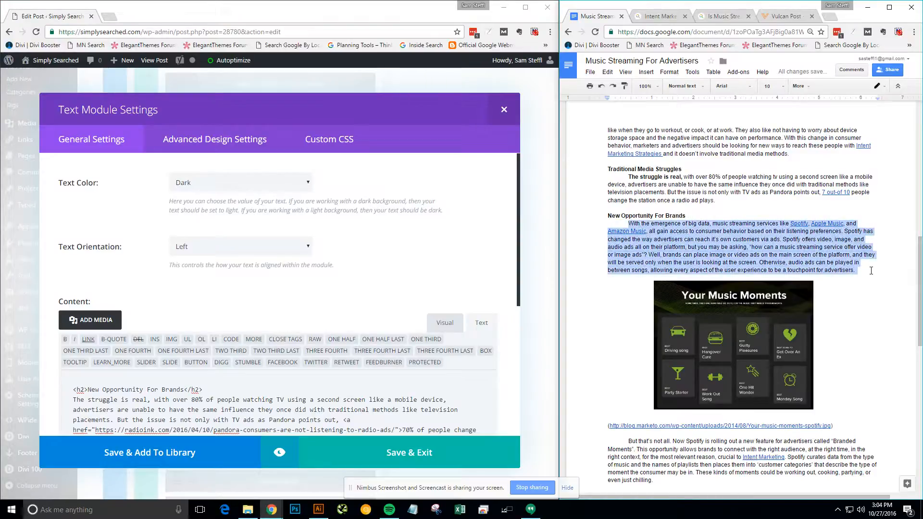
scroll(261, 352, "down", 2)
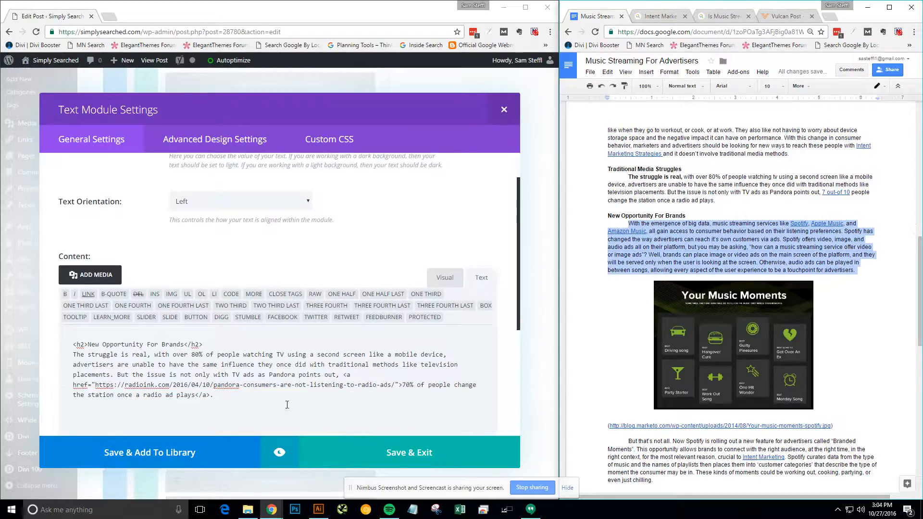
left_click_drag(224, 348, 63, 306)
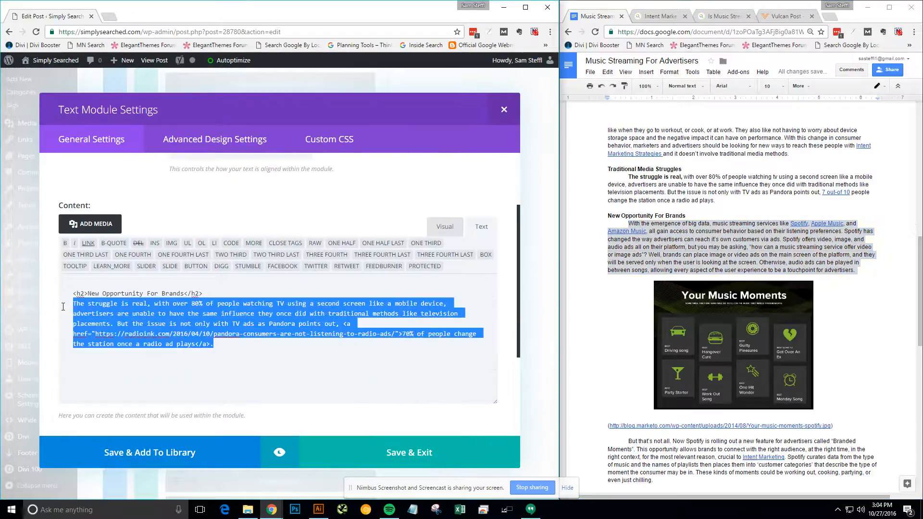
key("ctrl+v")
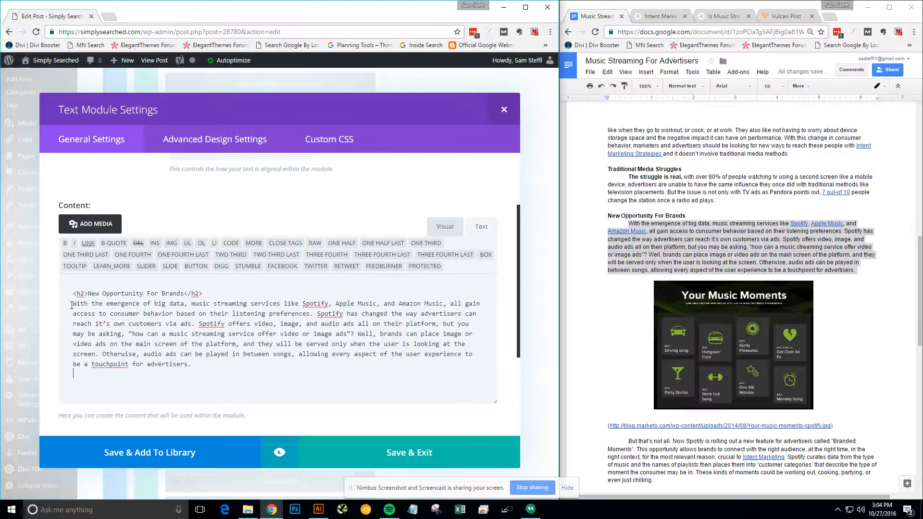
left_click(437, 228)
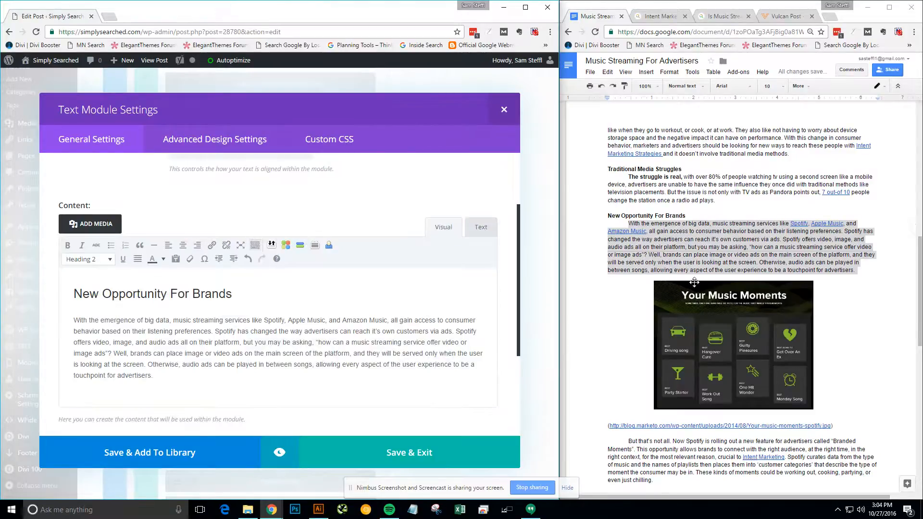
left_click(800, 224)
right_click(805, 236)
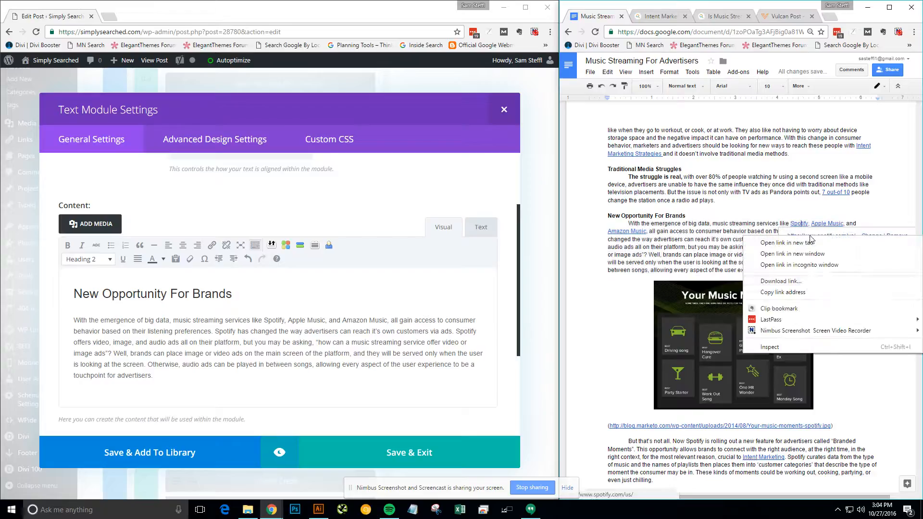
left_click(783, 293)
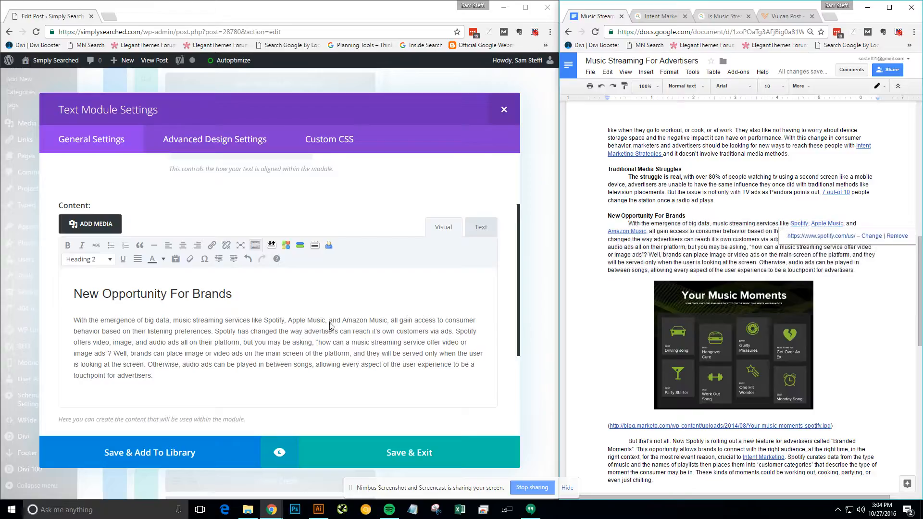
left_click_drag(264, 321, 269, 321)
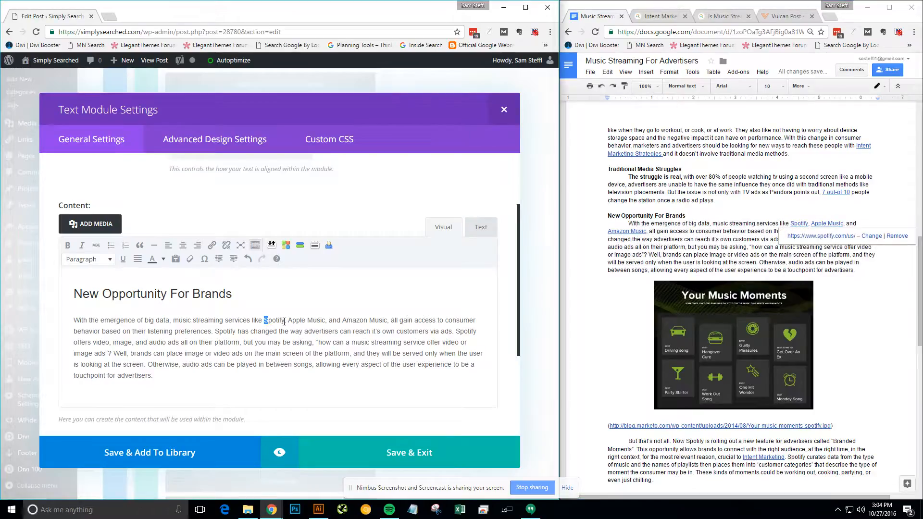
double_click(284, 319)
left_click(211, 245)
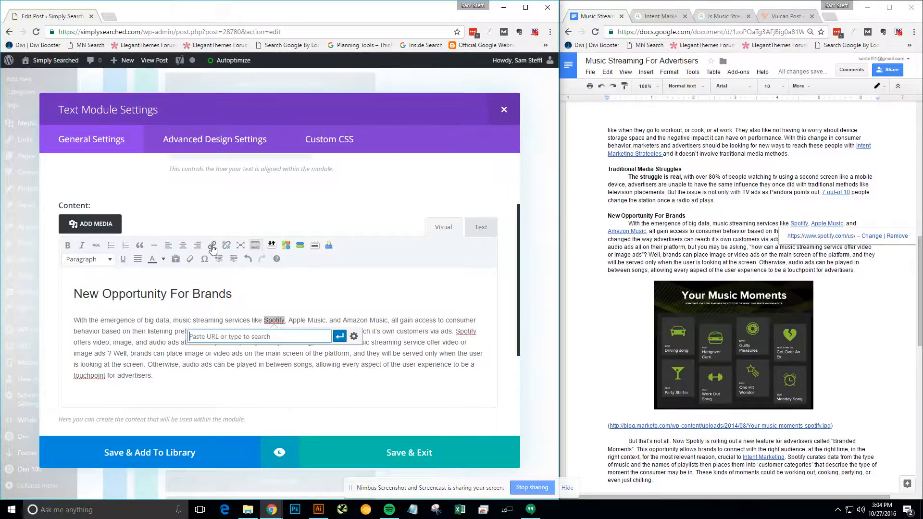
type("https://www.spotify.com/us/")
left_click(340, 337)
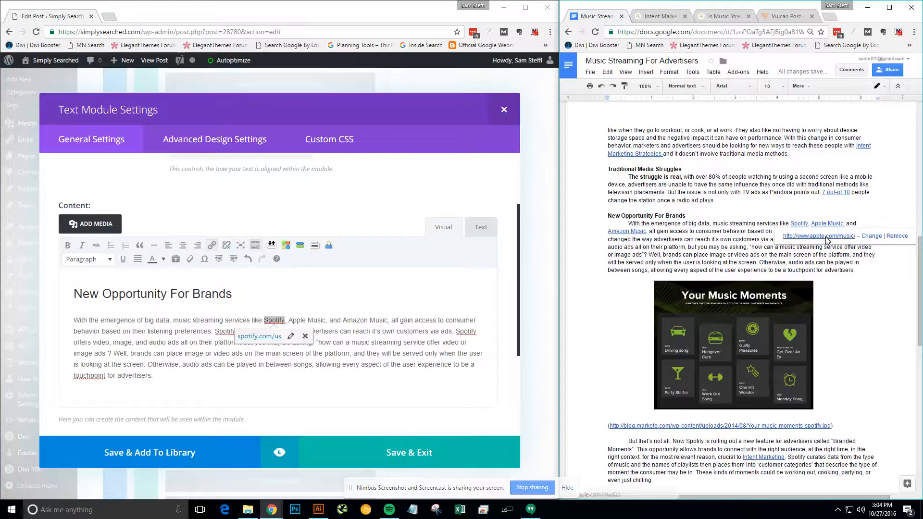
right_click(826, 236)
left_click(800, 289)
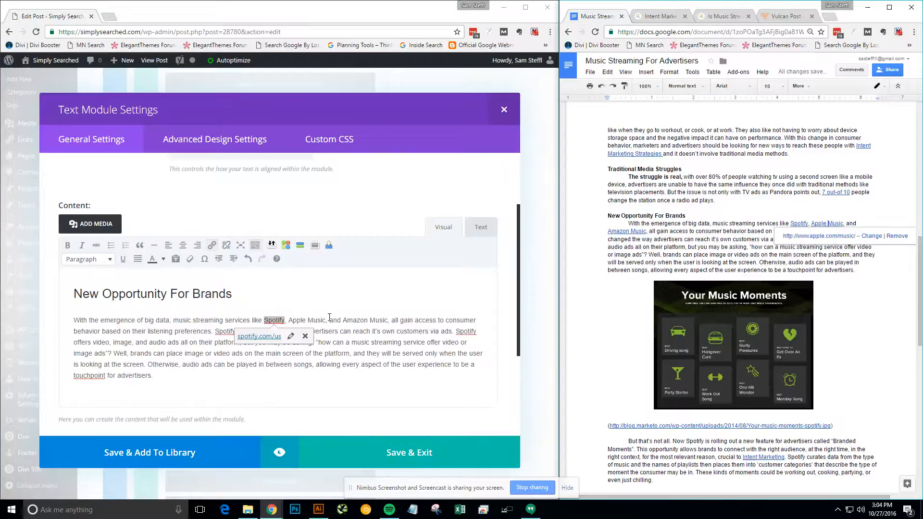
left_click_drag(290, 319, 327, 321)
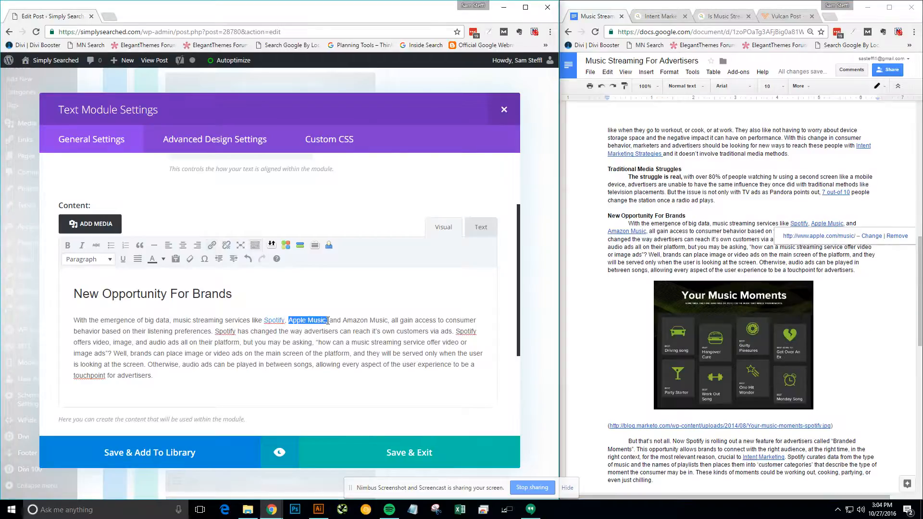
left_click(212, 245)
type("http://www.apple.com/music/")
left_click(373, 336)
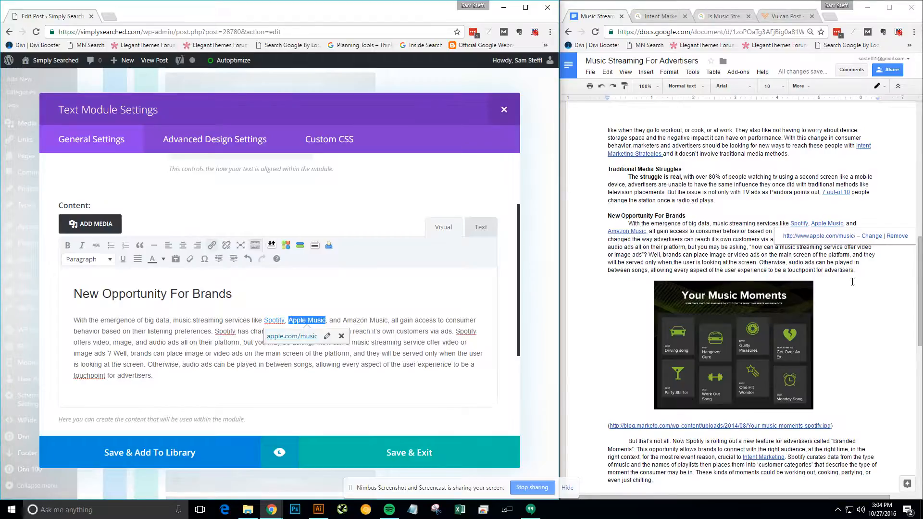
right_click(630, 237)
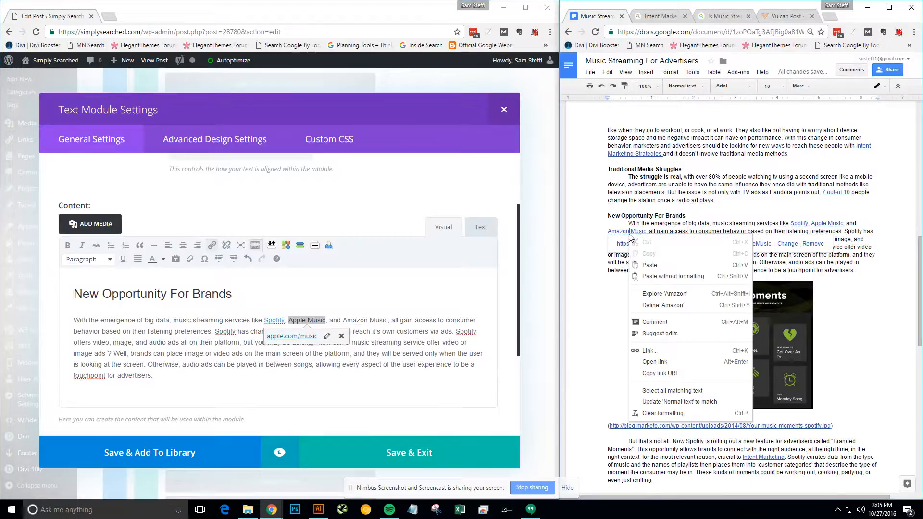
left_click(623, 232)
right_click(643, 245)
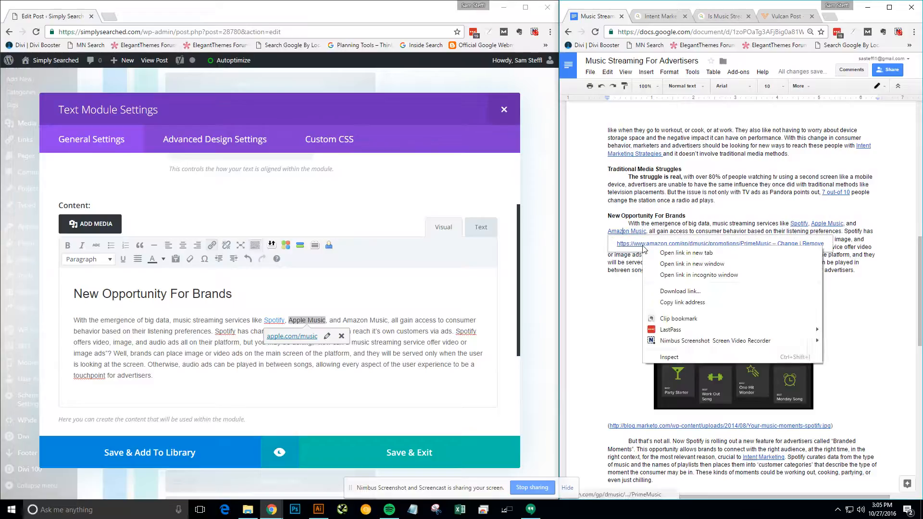
left_click(685, 301)
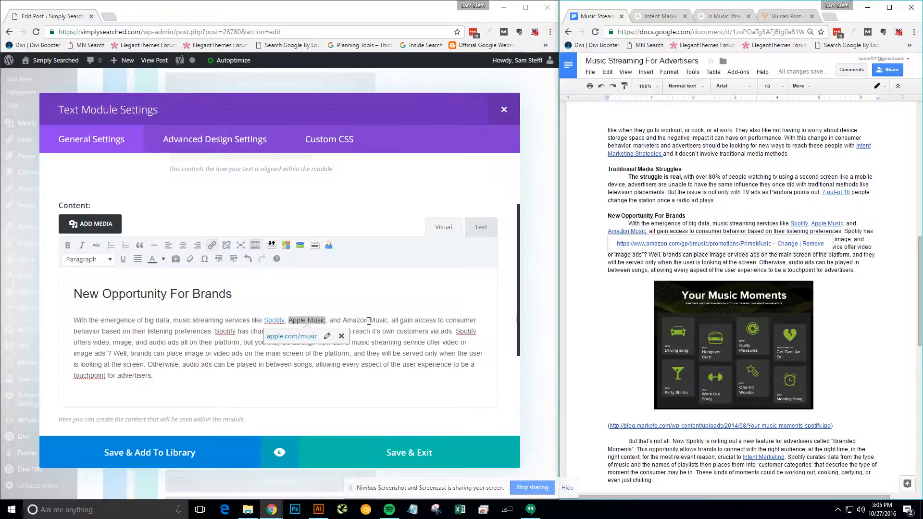
left_click_drag(344, 320, 387, 320)
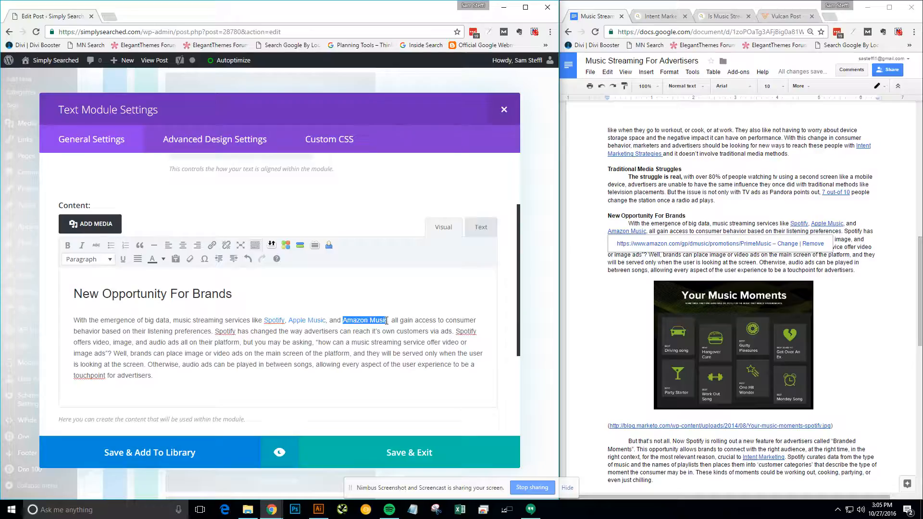
left_click(212, 246)
type("https://www.amazon.com/gp/dmusic/promotions/PrimeMusic")
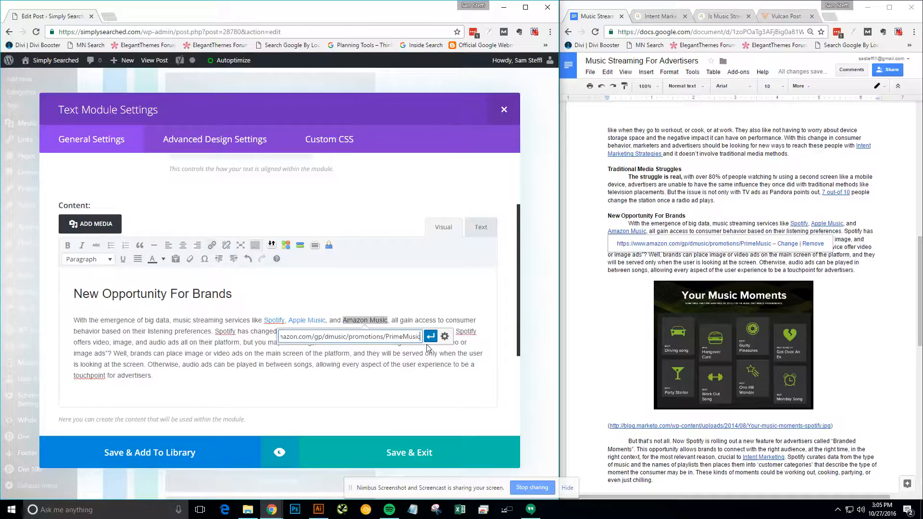
left_click(431, 338)
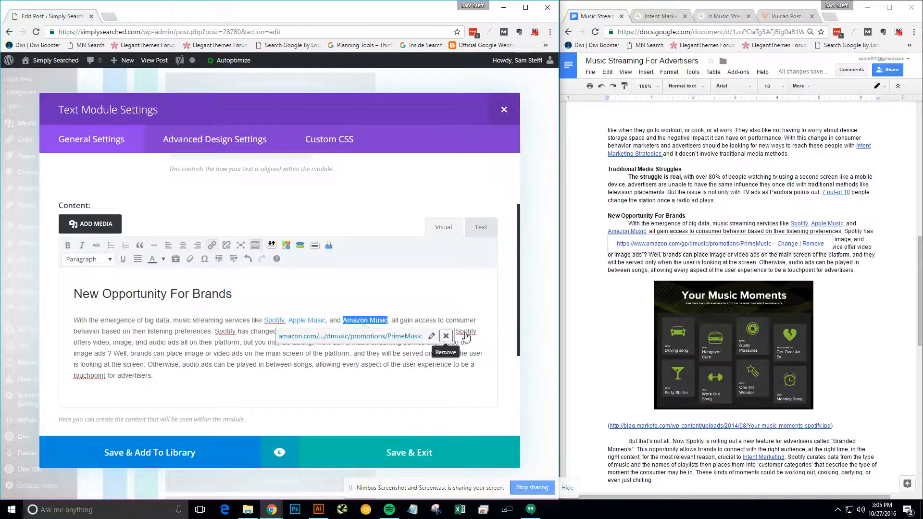
left_click(398, 363)
left_click(728, 214)
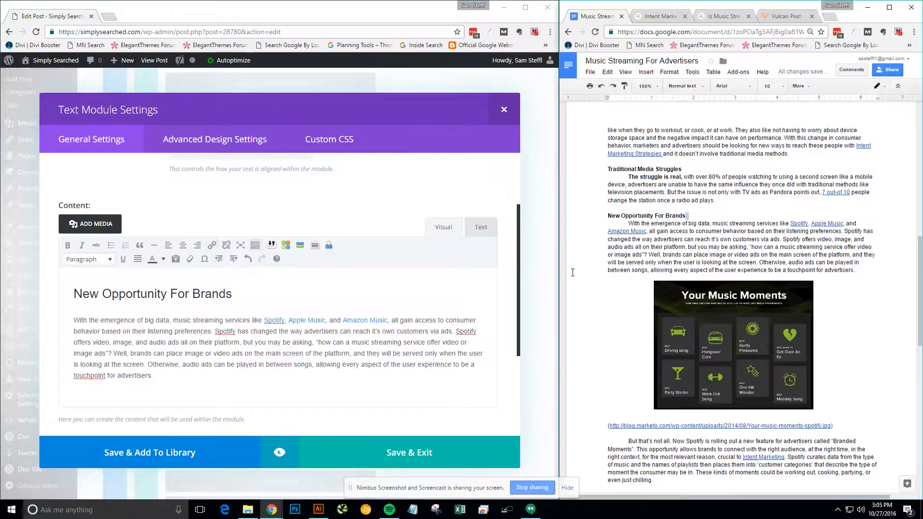
scroll(227, 412, "down", 1)
left_click(149, 344)
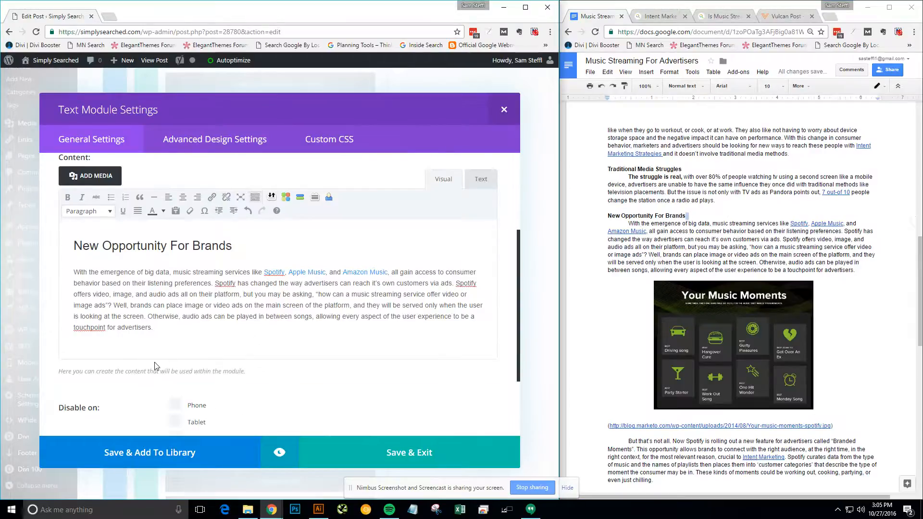
left_click(391, 450)
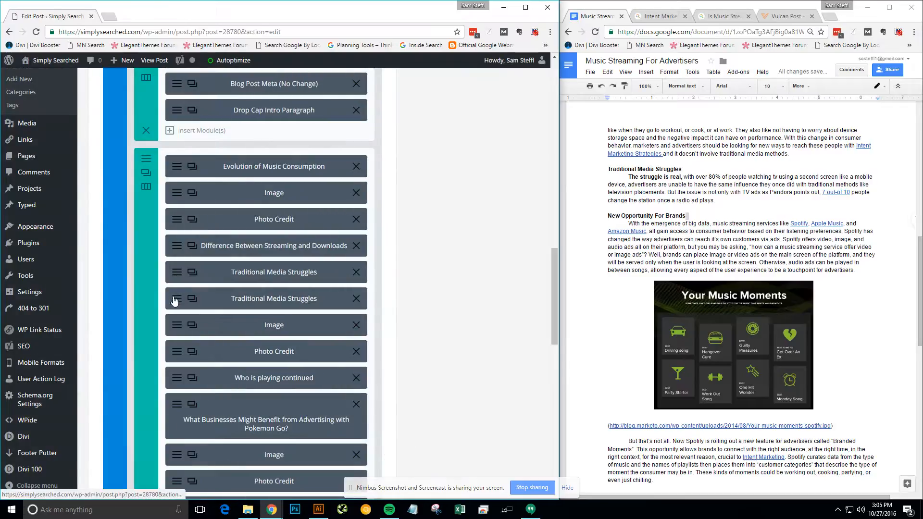
Step: Set the duplicated "Traditional Media Struggles" module's admin label to its heading, "New Opportunity For Brands", and save it
left_click(197, 306)
triple_click(260, 388)
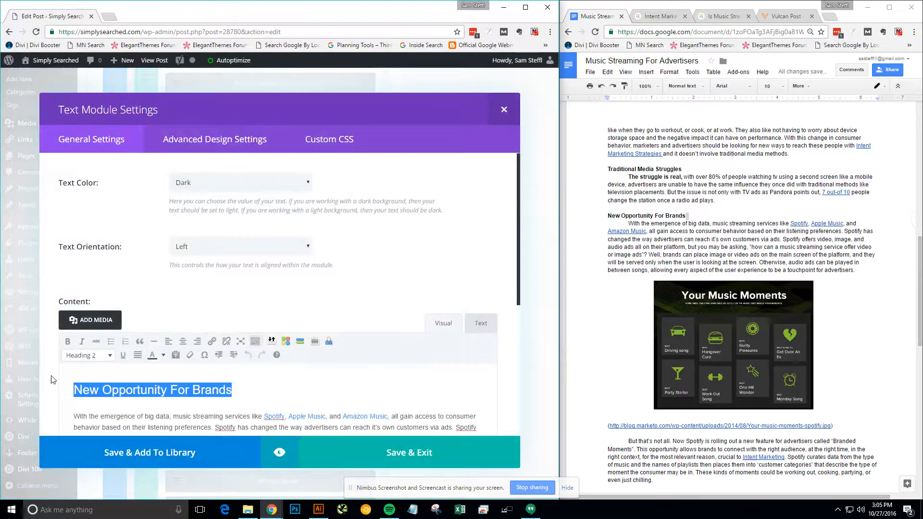
key("ctrl+c")
scroll(235, 264, "down", 6)
triple_click(262, 385)
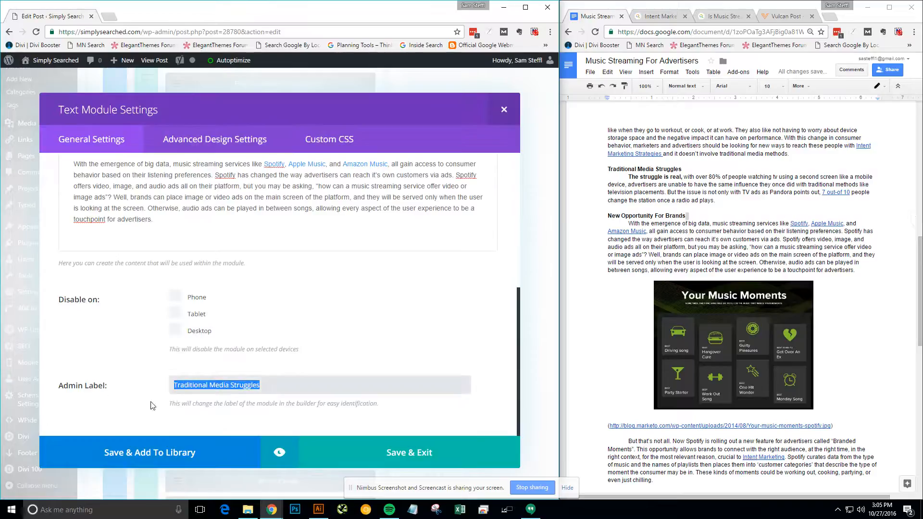
key("ctrl+v")
left_click(389, 457)
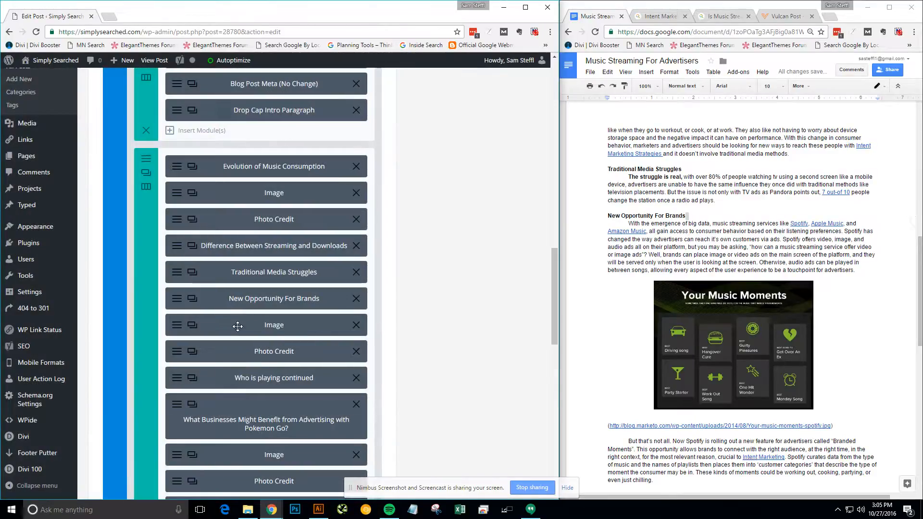
Step: Open the settings of the Image module below "New Opportunity For Brands" and view the Google Doc's Your-music-moments-spotify.jpg link in a new tab
left_click(176, 330)
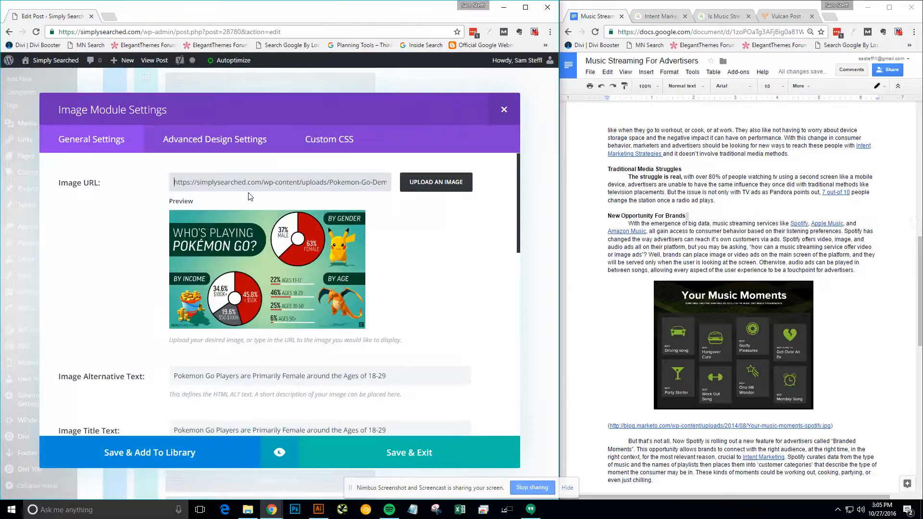
left_click(697, 428)
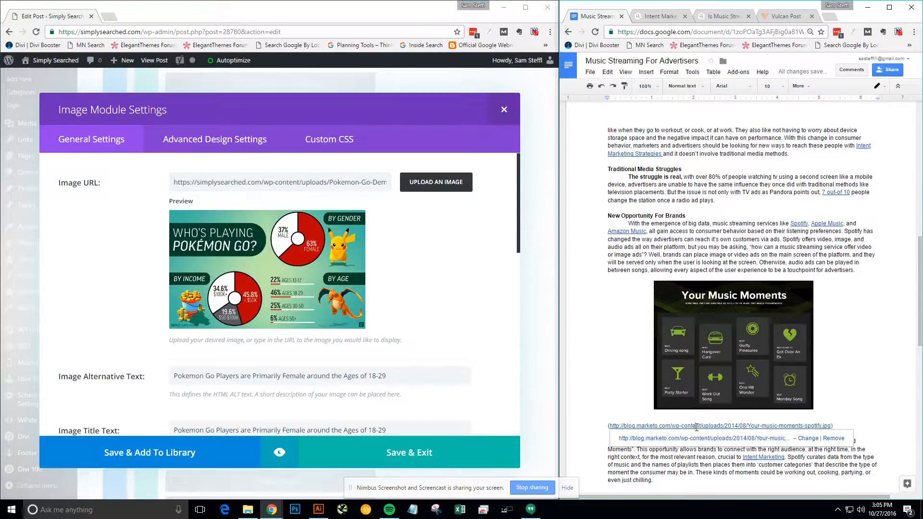
right_click(697, 427)
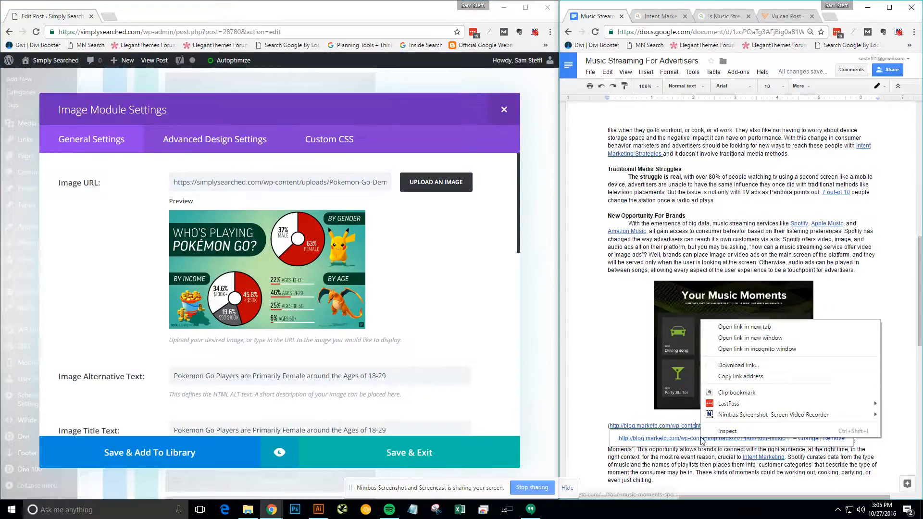
left_click(743, 335)
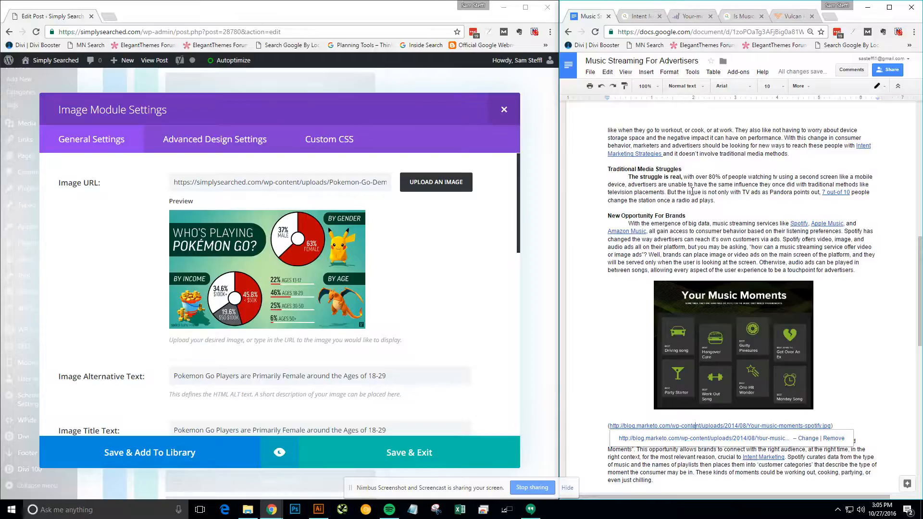
left_click(686, 19)
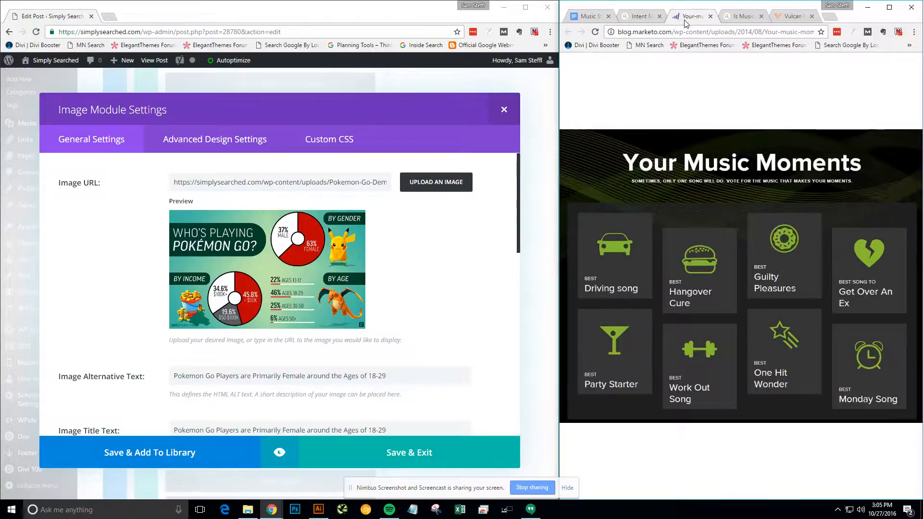
Step: Try to download the "Your Music Moments" image and select the source domain blog.marketo.com in its address
right_click(645, 207)
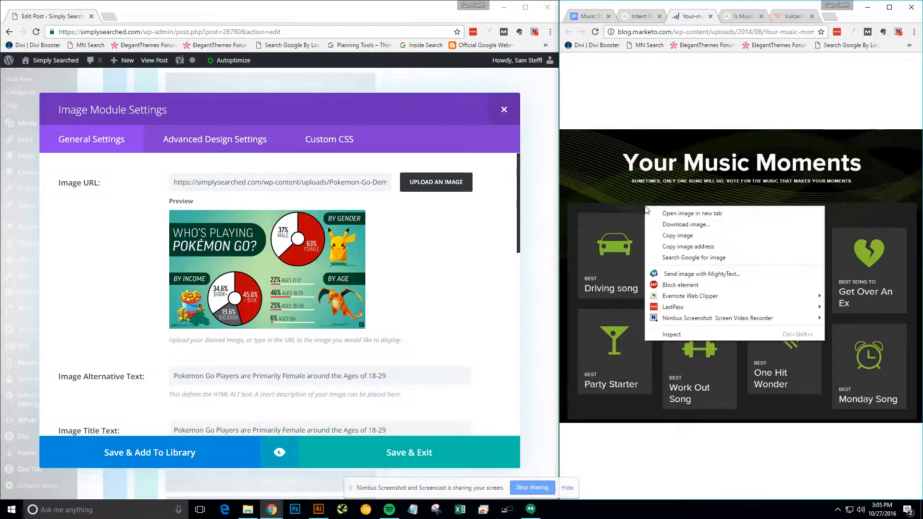
left_click(690, 225)
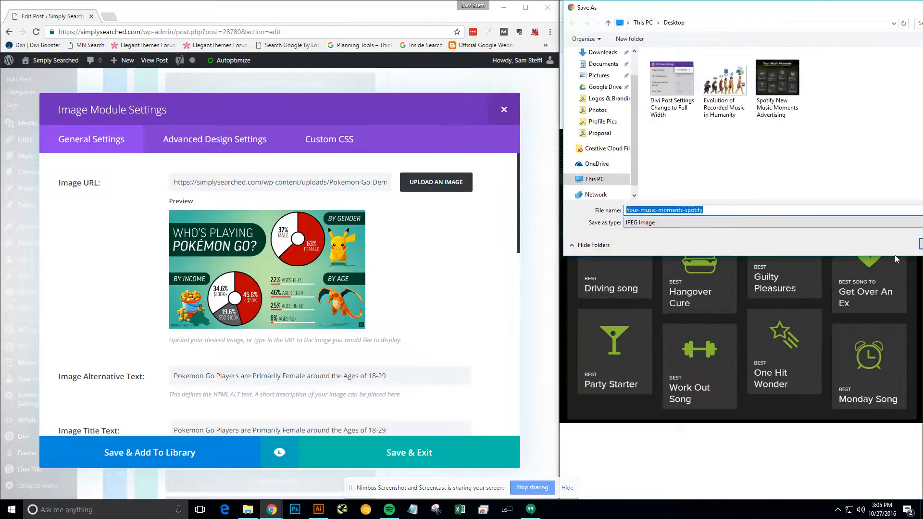
key("Return")
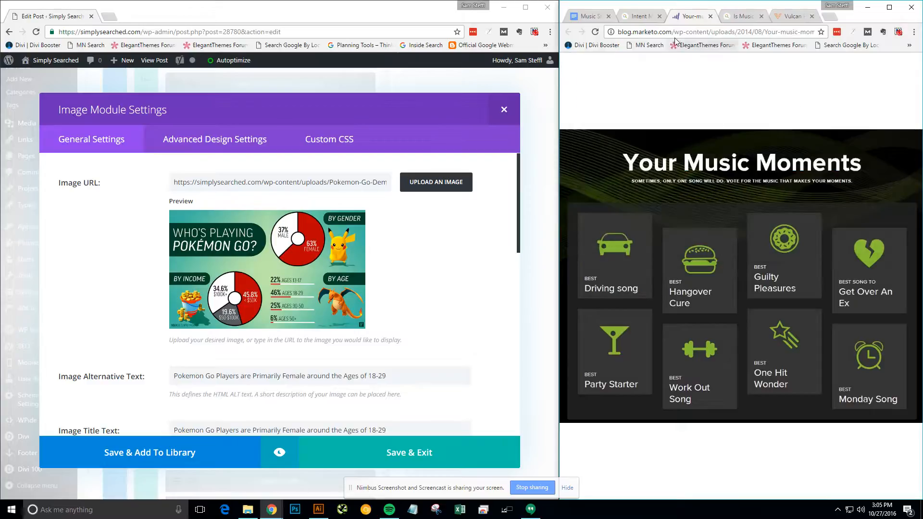
left_click_drag(672, 32, 598, 33)
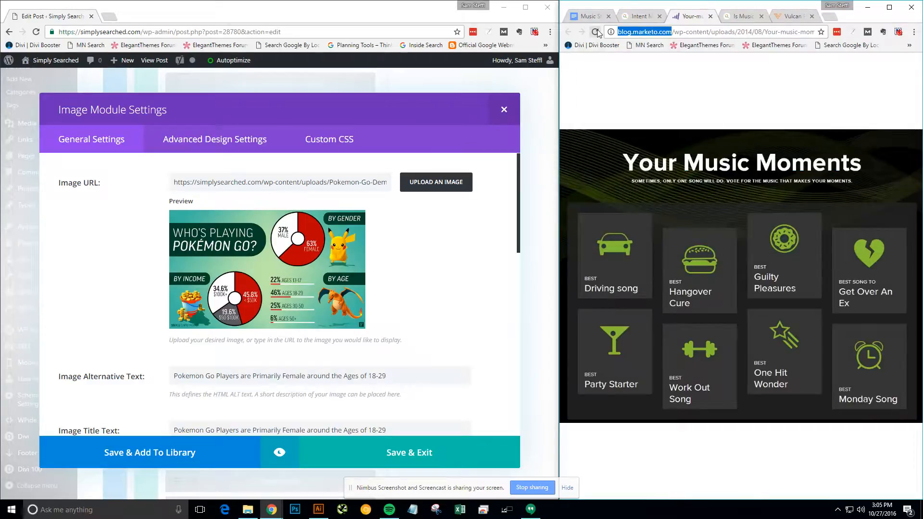
Step: Upload the "Spotify New Music Moments Advertising" file from the Desktop as the Image module's new picture
left_click(406, 187)
left_click(42, 99)
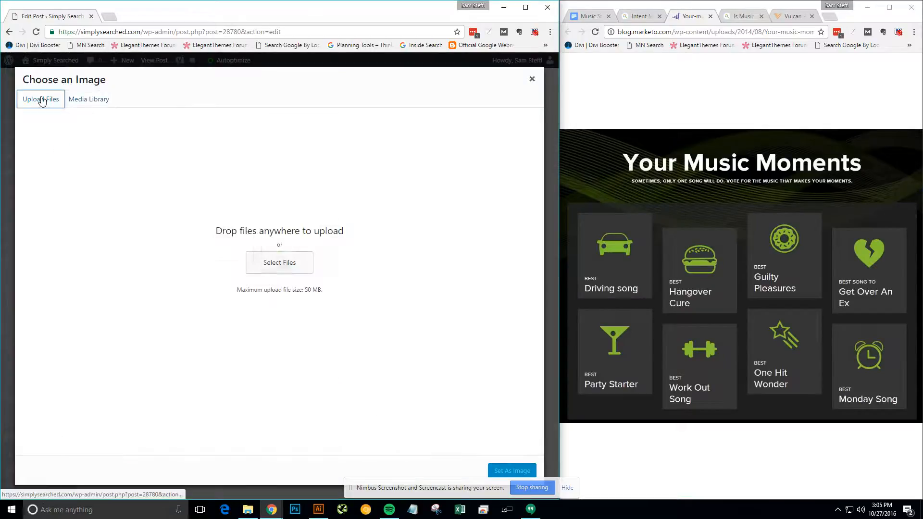
left_click(282, 262)
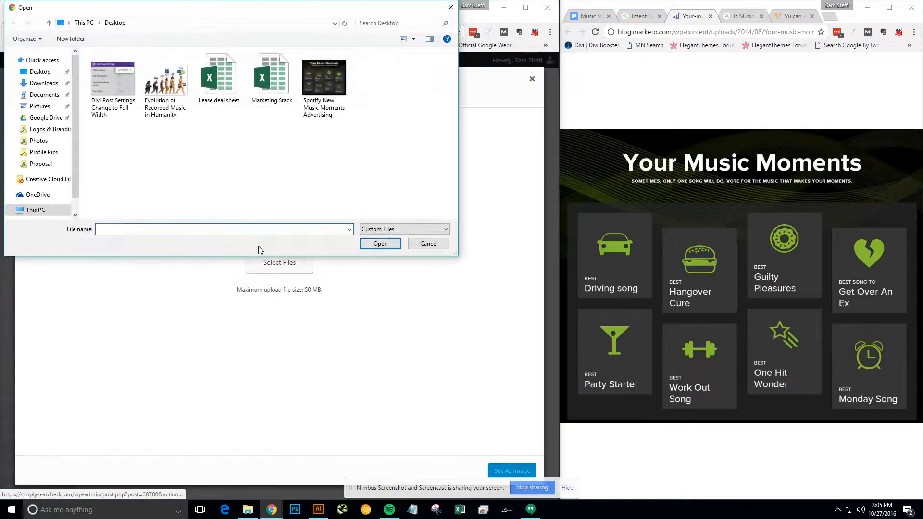
left_click(323, 79)
left_click(377, 244)
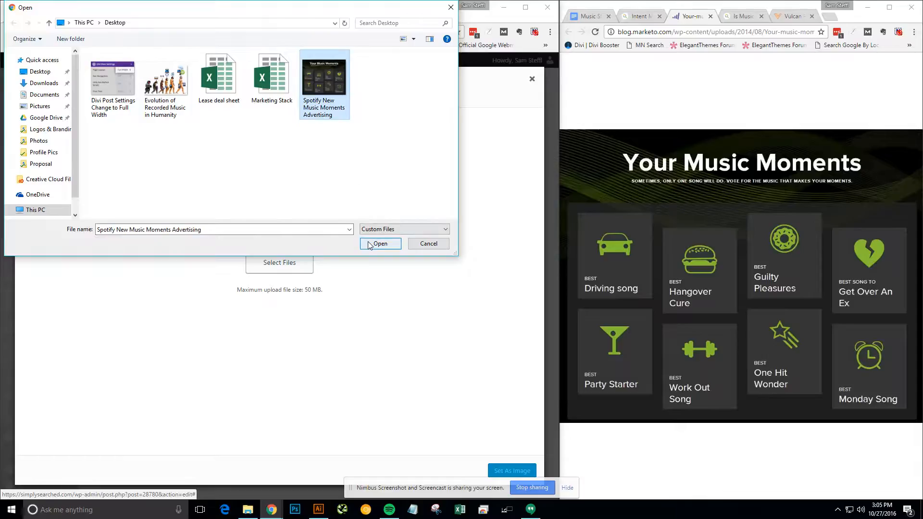
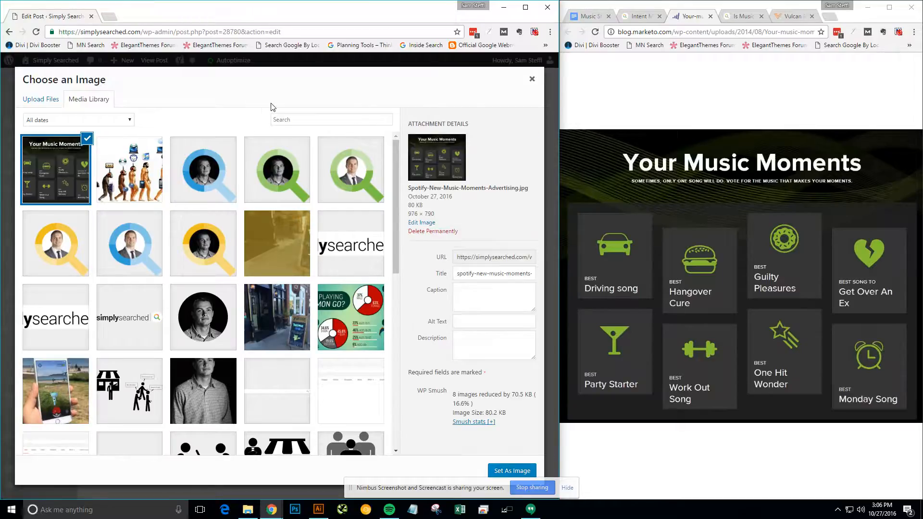
Step: Copy the uploaded image's title, "spotify-new-music-moments-advertising", into its alt text and set it as the module's image
left_click(491, 272)
key("ctrl+a")
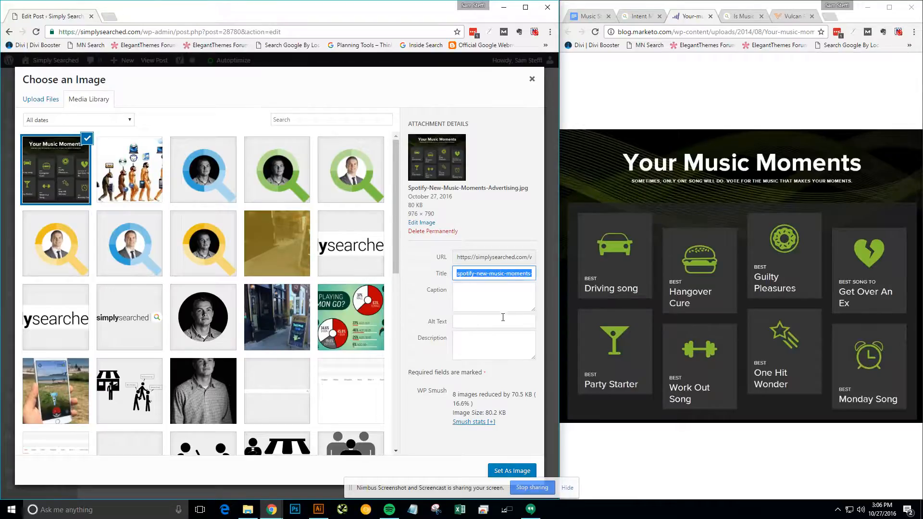
left_click(503, 317)
type("spotify-new-music-moments-advertising")
key("ctrl+a")
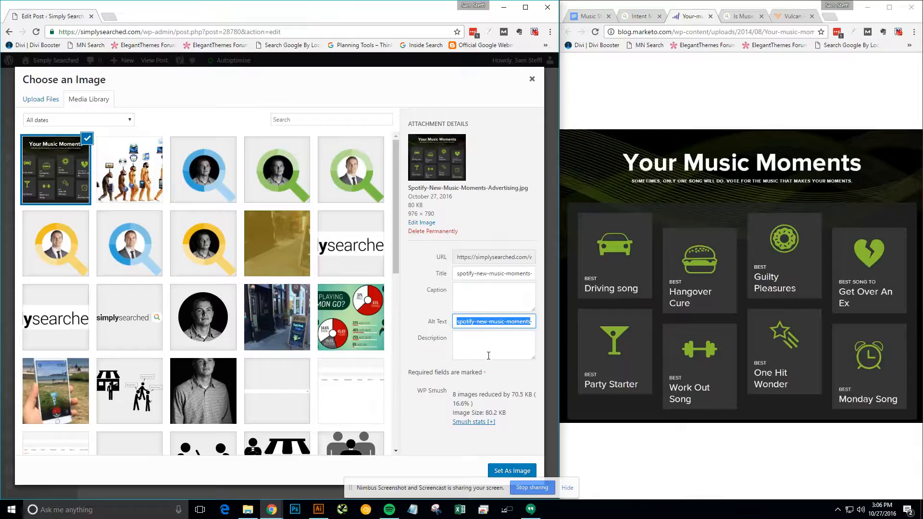
left_click(512, 470)
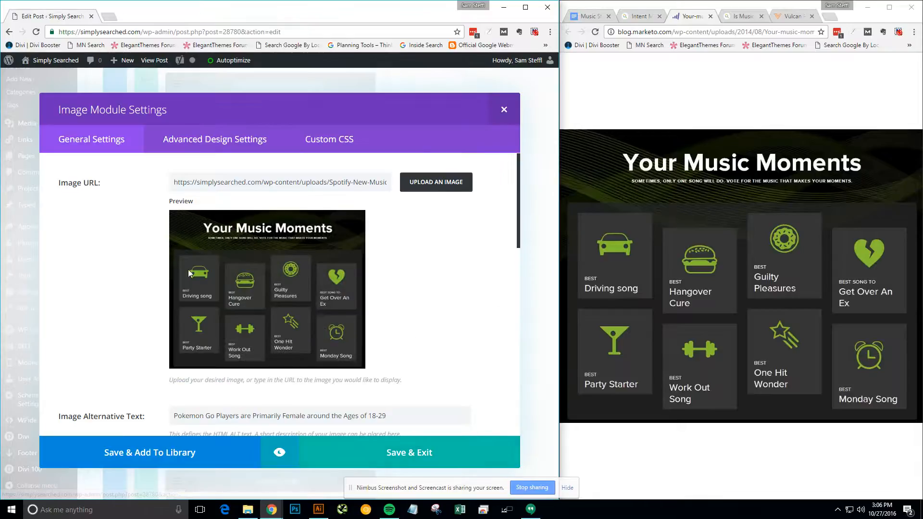
Step: Set the Image module's alternative text and title text to "spotify-new-music-moments-advertising" and save the module
scroll(137, 280, "down", 2)
left_click_drag(466, 327, 150, 323)
type("spotify-new-music-moments-advertising")
left_click_drag(410, 372, 124, 365)
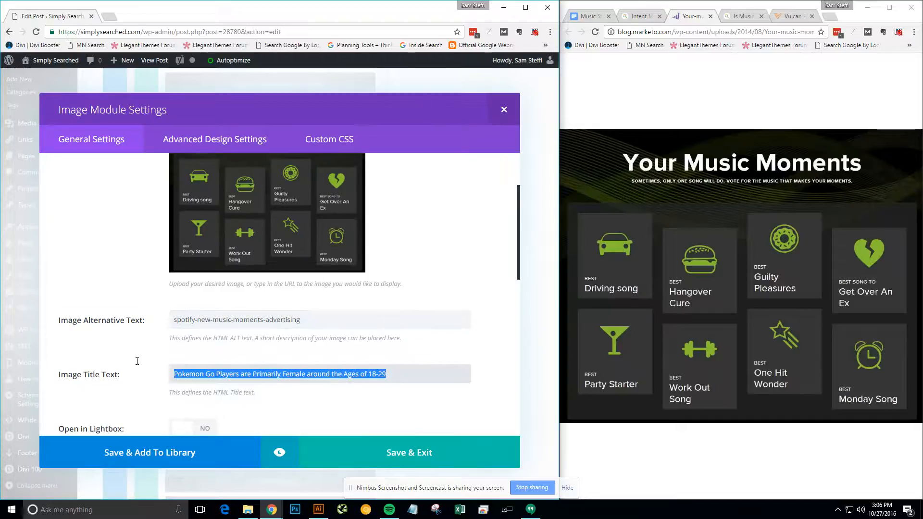
type("spotify-new-music-moments-advertising")
scroll(127, 364, "up", 2)
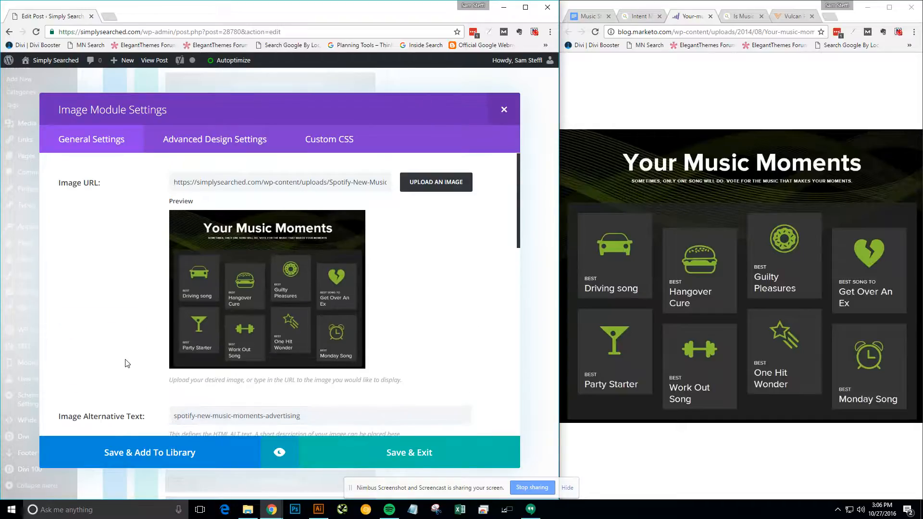
scroll(127, 364, "down", 8)
scroll(127, 364, "up", 3)
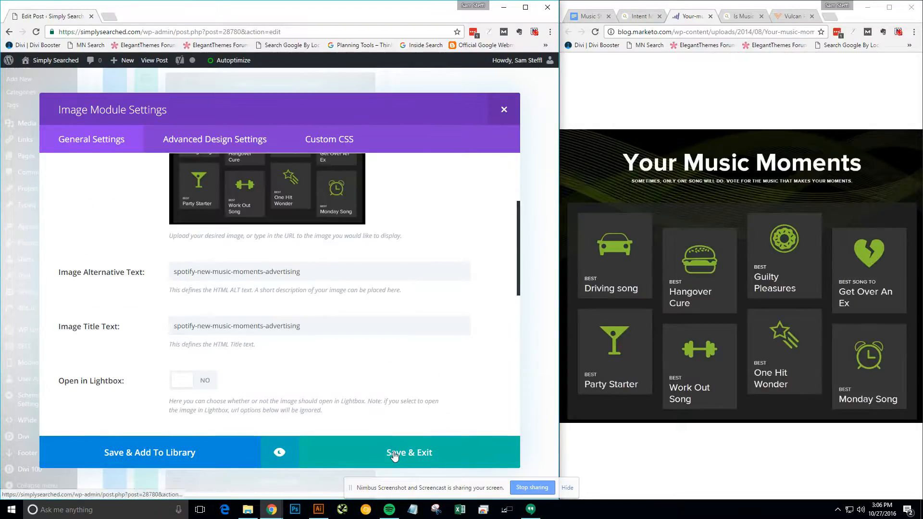
left_click(404, 451)
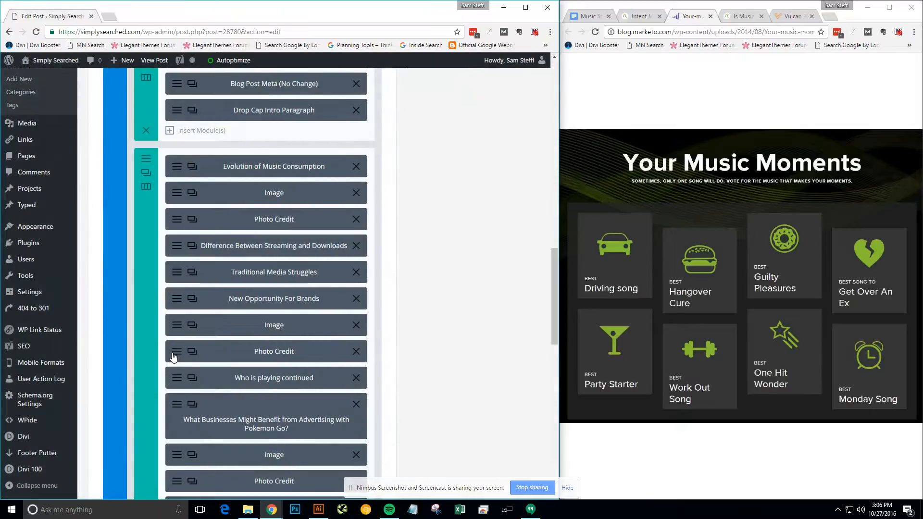
Step: In the Photo Credit module below that image, change the credit to "Photo Courtesy of Marketo"
left_click(177, 355)
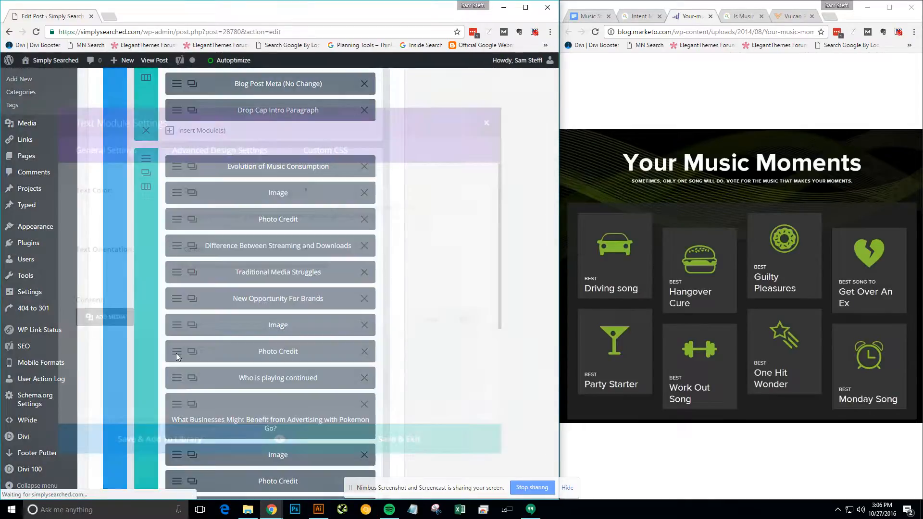
left_click_drag(361, 385, 274, 389)
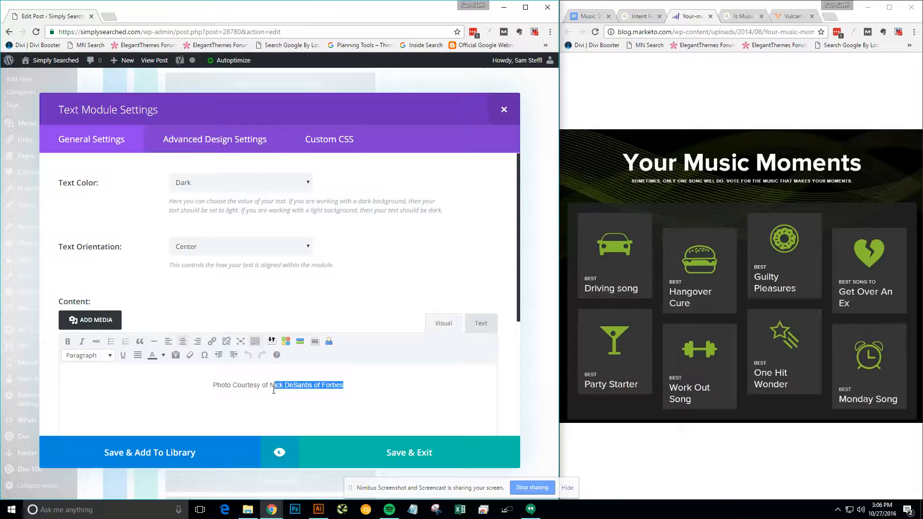
type("Marketo")
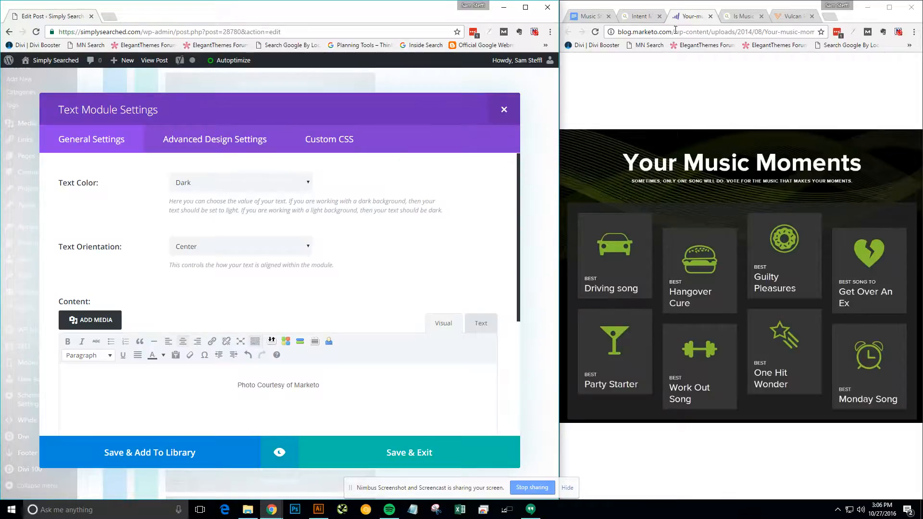
Step: Link the word "Marketo" in the photo credit to blog.marketo.com, copied from the image's address, and save the module
left_click_drag(672, 32, 601, 34)
key("ctrl+c")
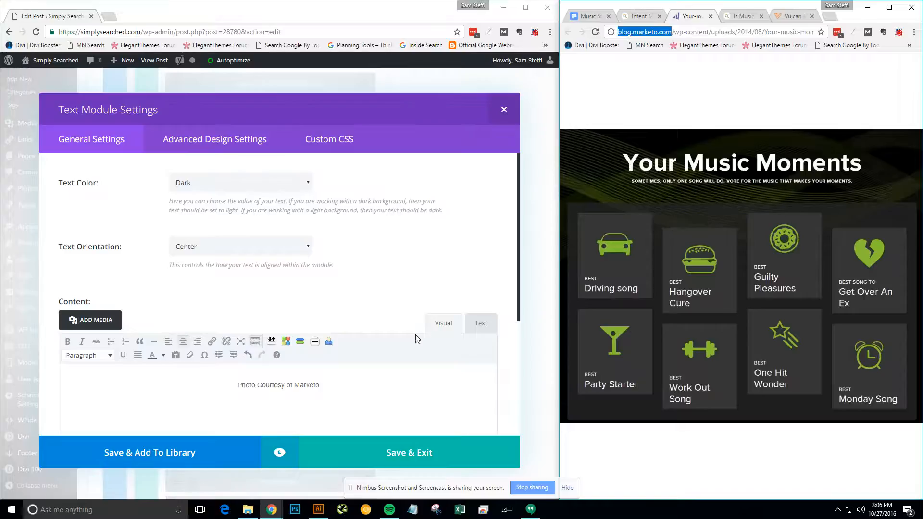
scroll(362, 361, "down", 1)
left_click_drag(320, 337, 296, 337)
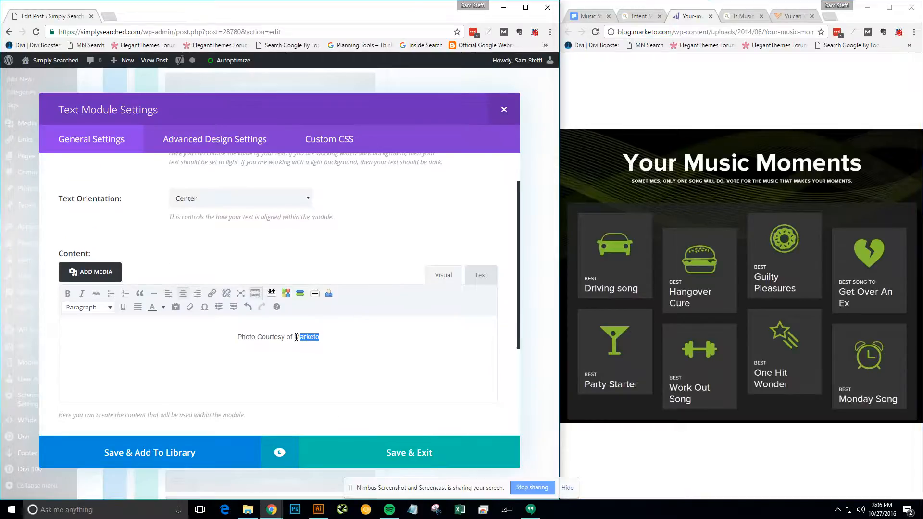
left_click(212, 293)
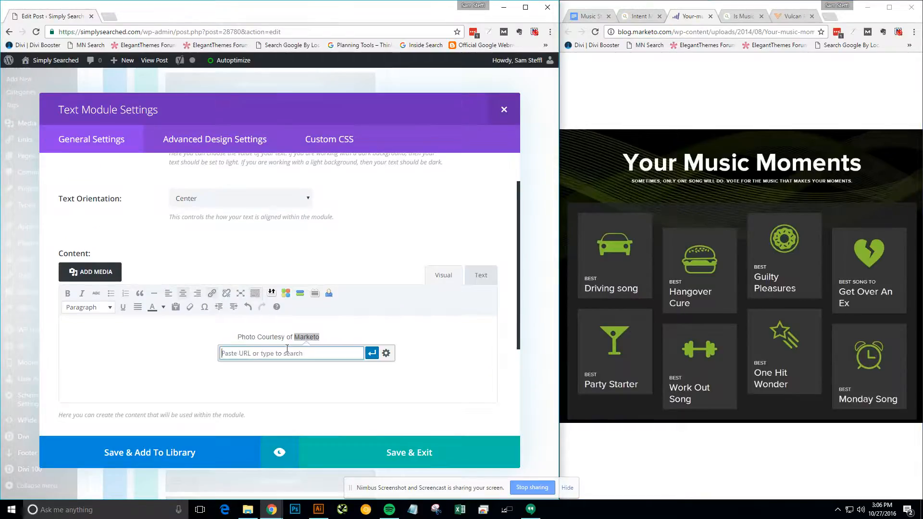
key("ctrl+v")
left_click(373, 354)
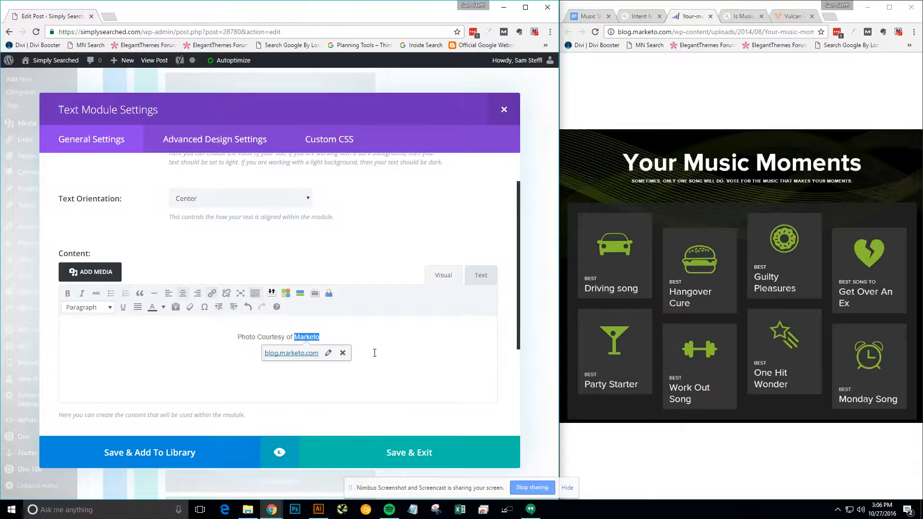
left_click(397, 457)
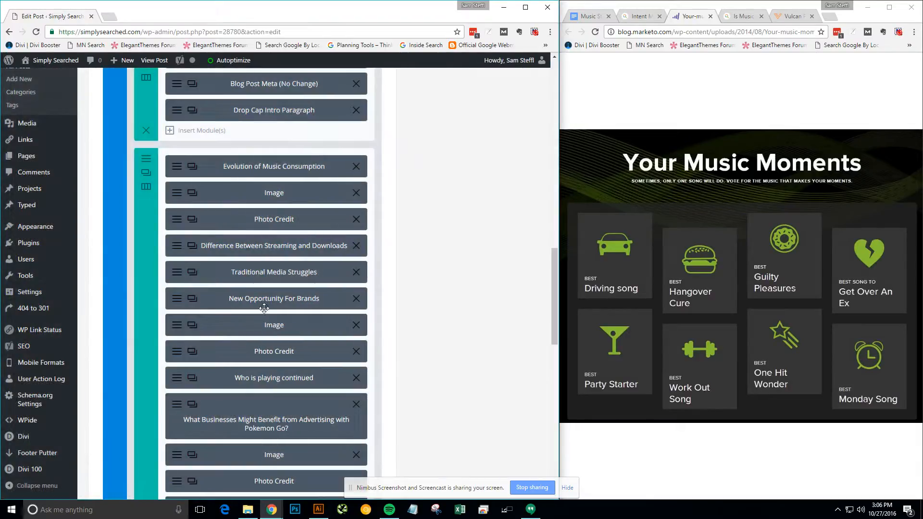
Step: Close the Marketo image and Intent Marketing tabs, and copy the Google Doc's "But that's not all" paragraph to the end of the "New Opportunity For Brands" module
left_click(711, 15)
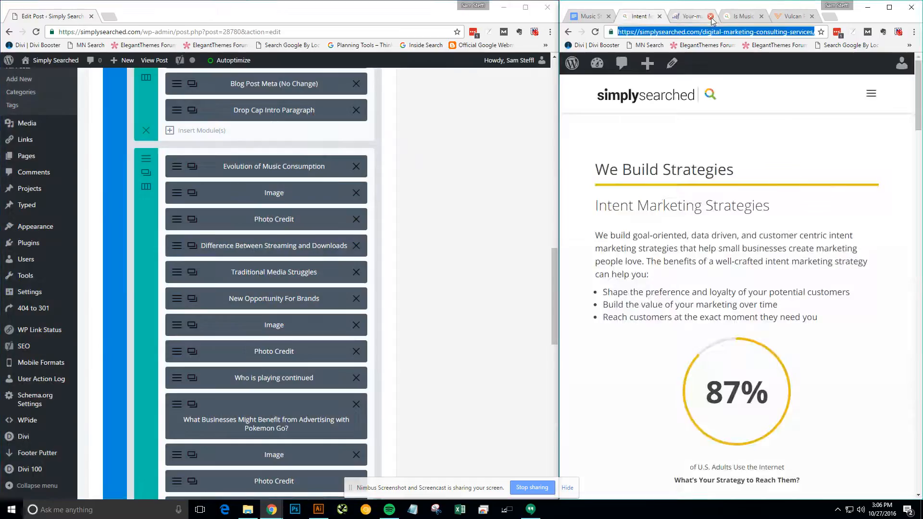
left_click(660, 16)
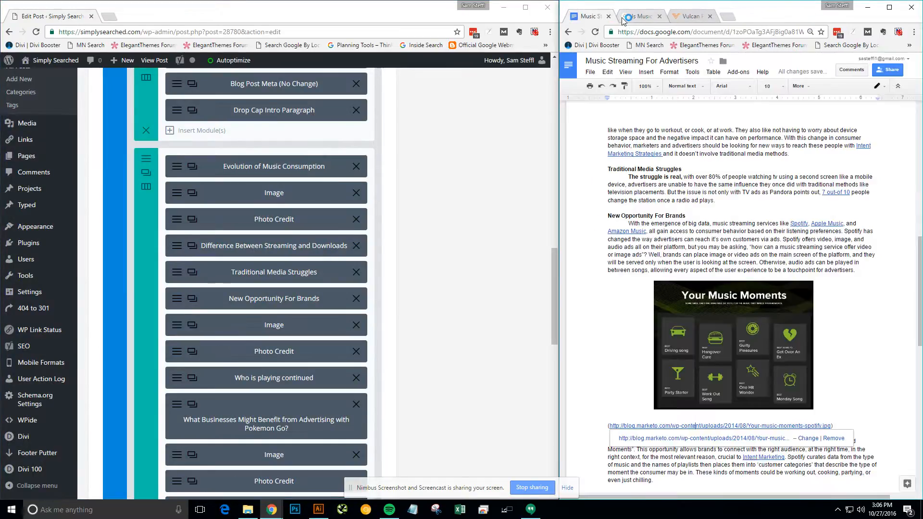
scroll(633, 330, "down", 2)
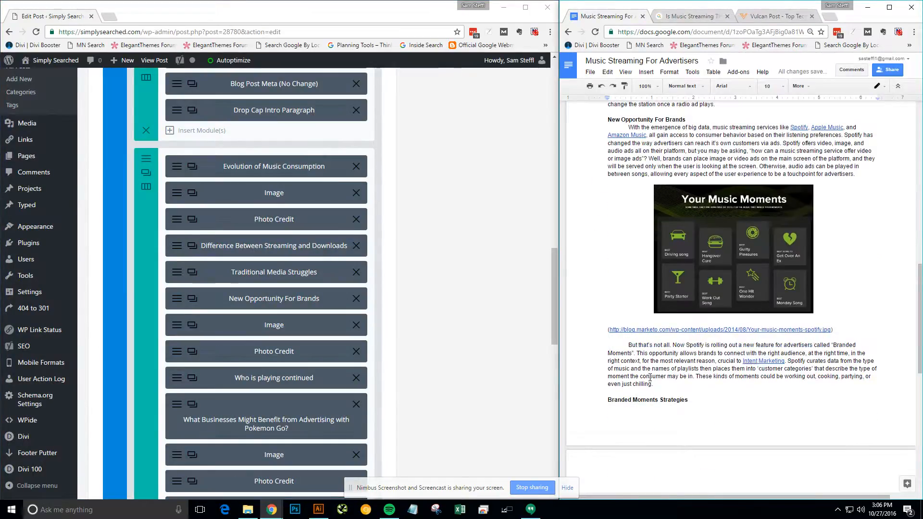
left_click_drag(666, 386, 631, 343)
key("ctrl+c")
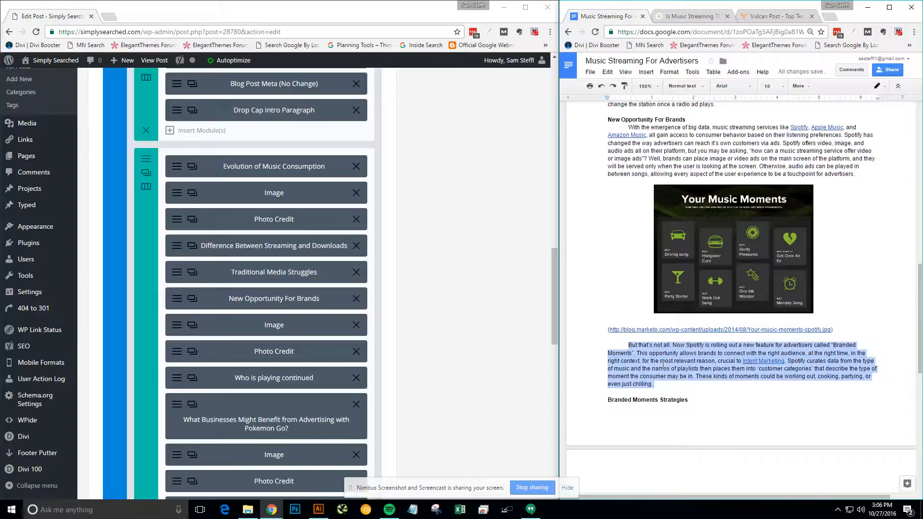
scroll(663, 366, "down", 2)
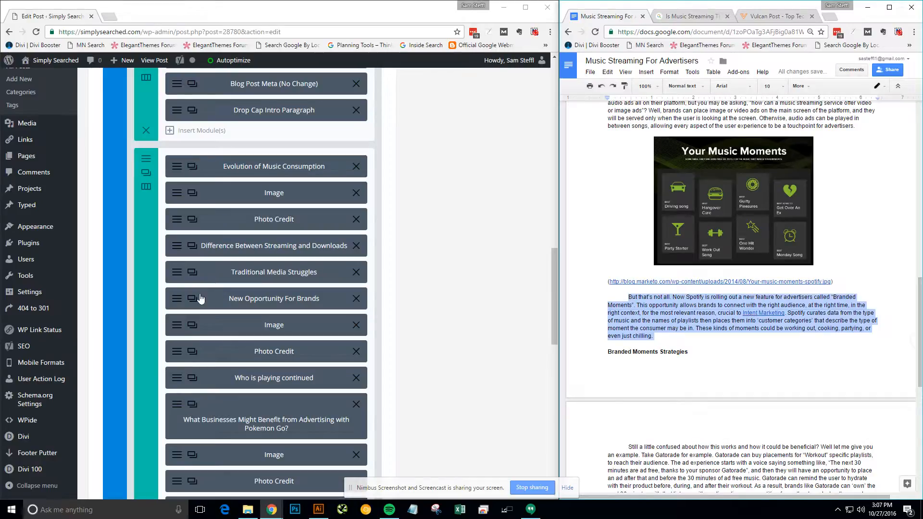
left_click(177, 302)
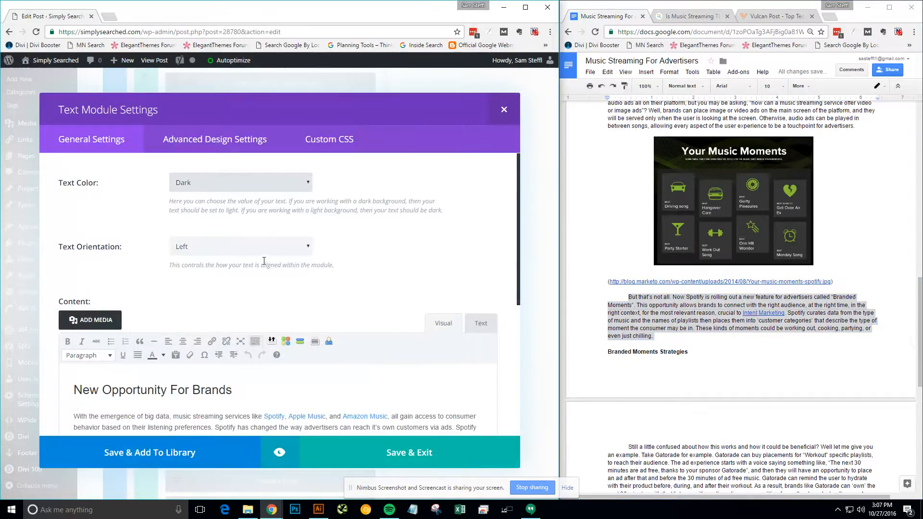
scroll(266, 399, "down", 2)
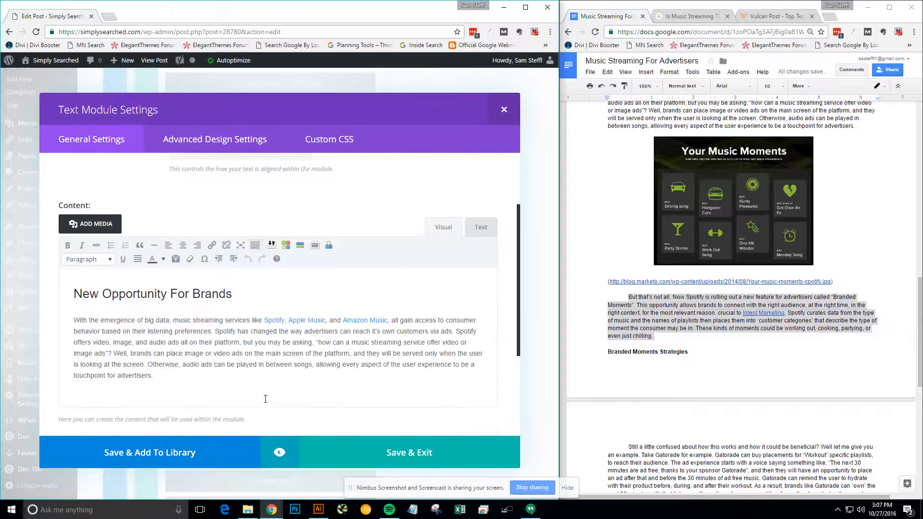
left_click(167, 383)
key("ctrl+v")
scroll(157, 375, "down", 1)
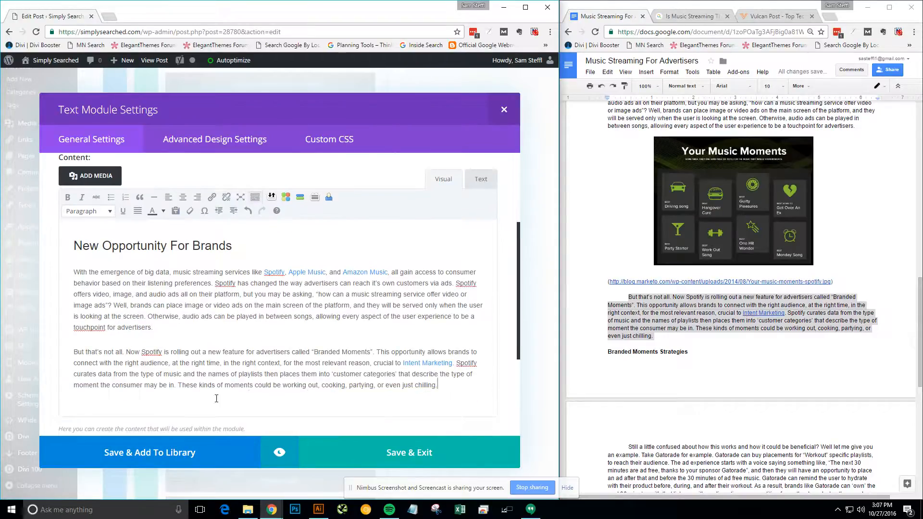
Step: Point the "Intent Marketing" link in the pasted paragraph to the "Intent Marketing Strategies" page and save the module
left_click(427, 365)
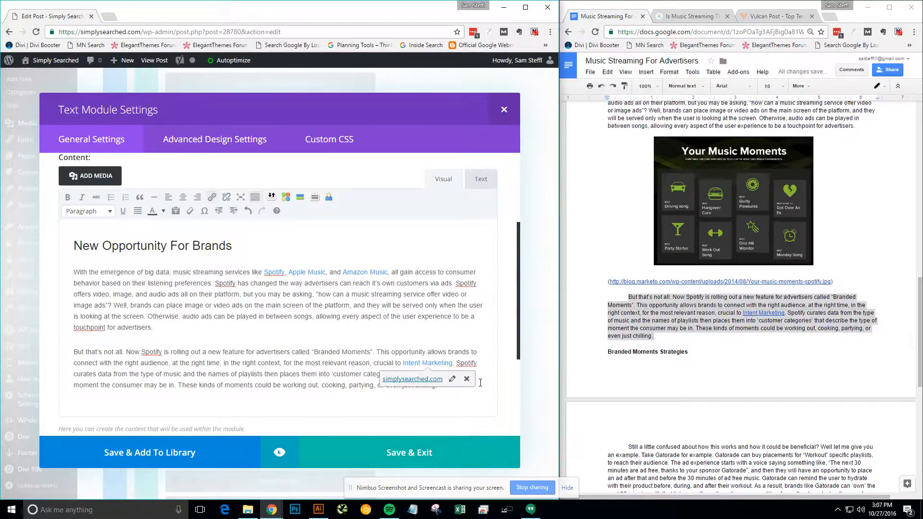
left_click(452, 379)
left_click(387, 379)
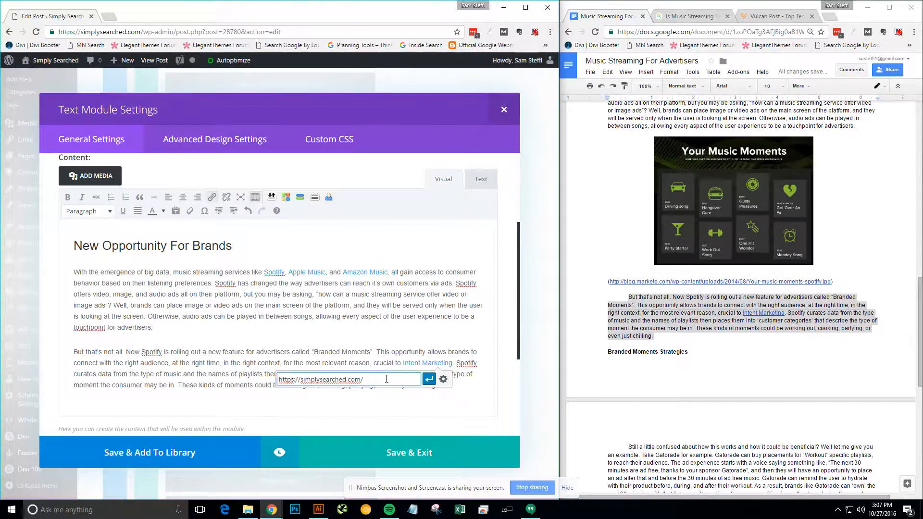
key("ctrl+a")
type("intent")
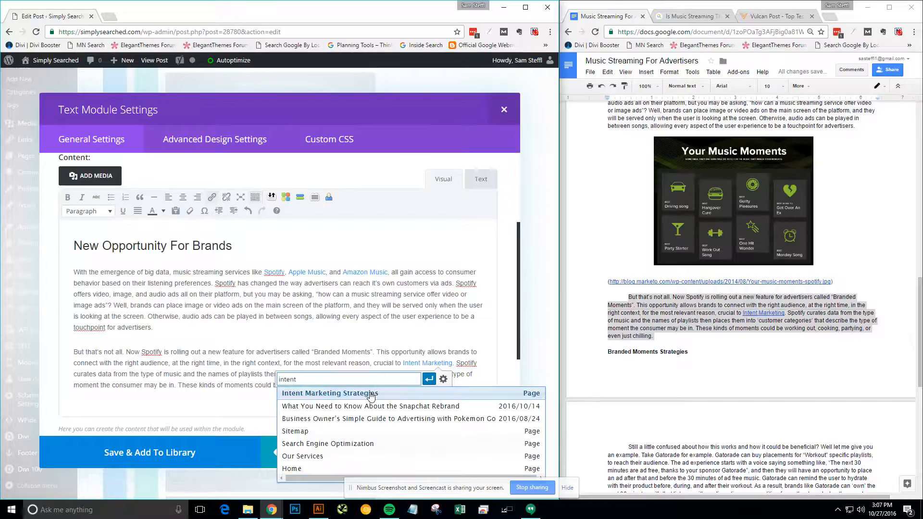
left_click(371, 395)
left_click(429, 380)
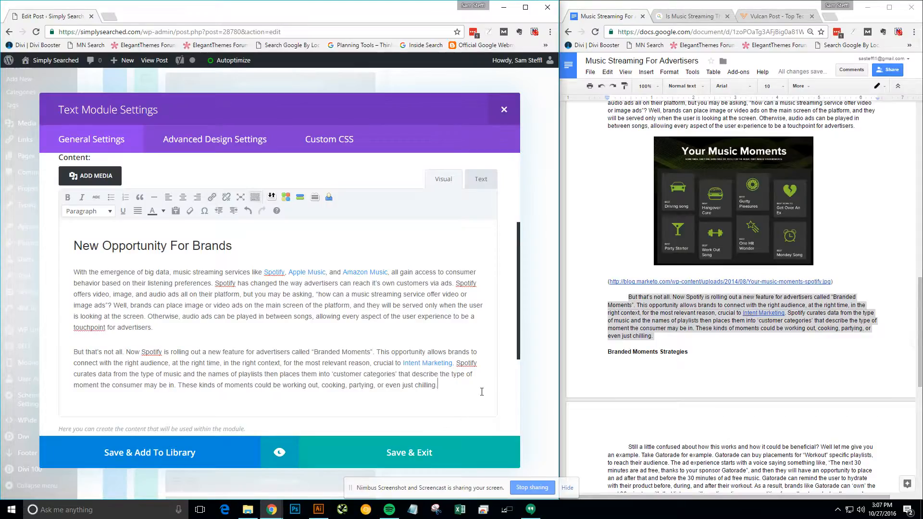
left_click(406, 459)
scroll(694, 333, "down", 1)
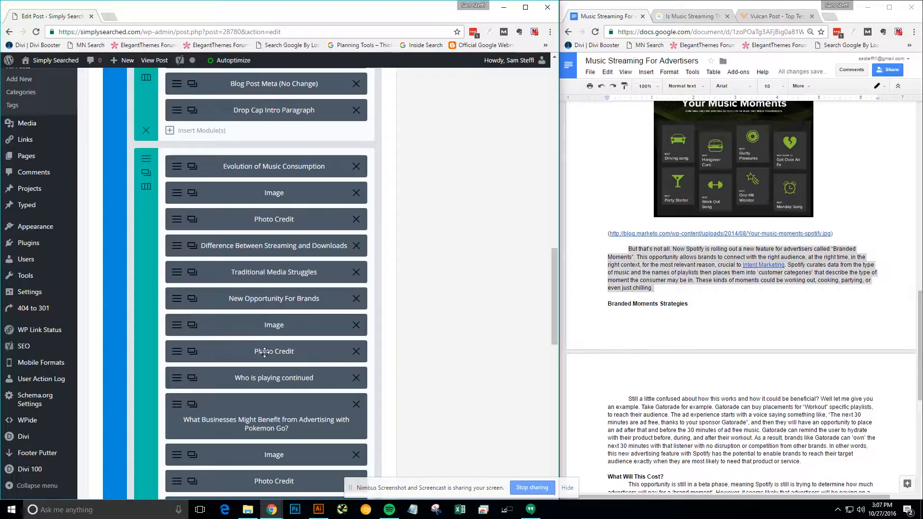
scroll(258, 380, "down", 2)
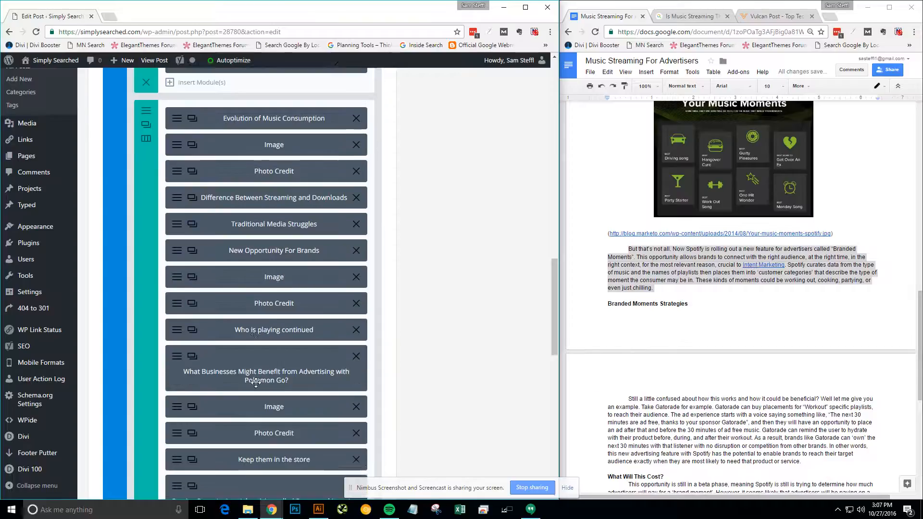
left_click(179, 330)
scroll(178, 331, "down", 2)
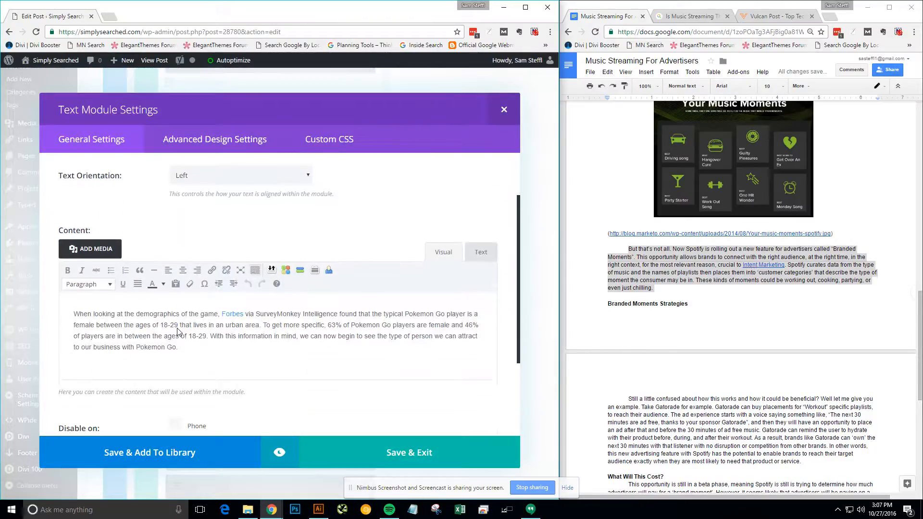
left_click(505, 109)
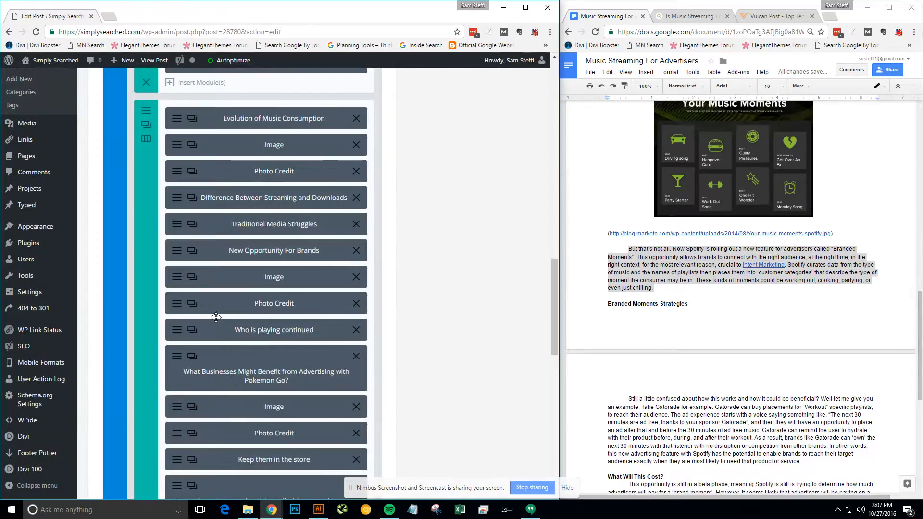
Step: Cut the "But that's not all" paragraph out of the "New Opportunity For Brands" module and save the module
left_click(178, 250)
scroll(254, 399, "down", 3)
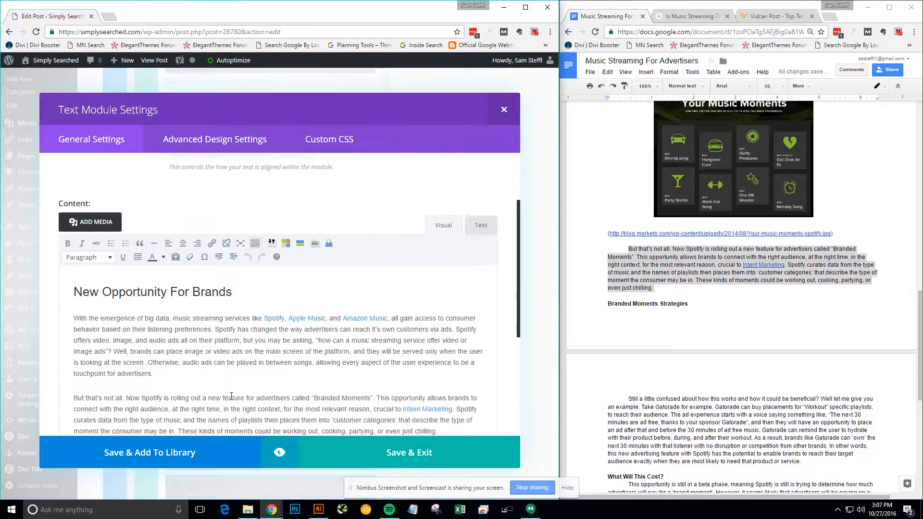
left_click_drag(74, 350, 477, 407)
key("ctrl+c")
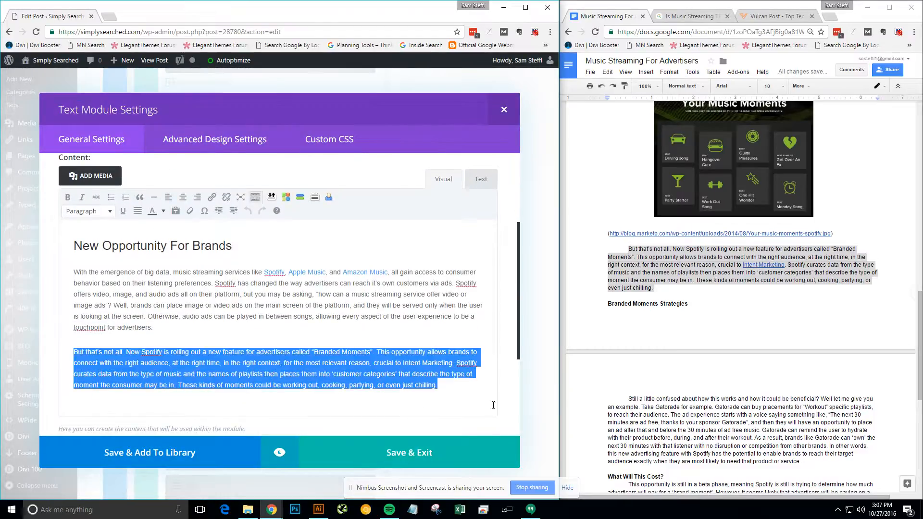
key("BackSpace")
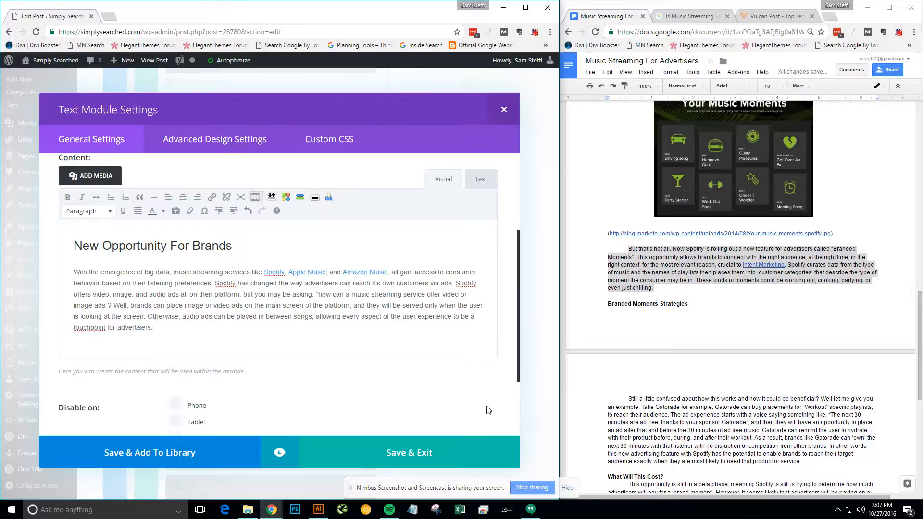
left_click(403, 452)
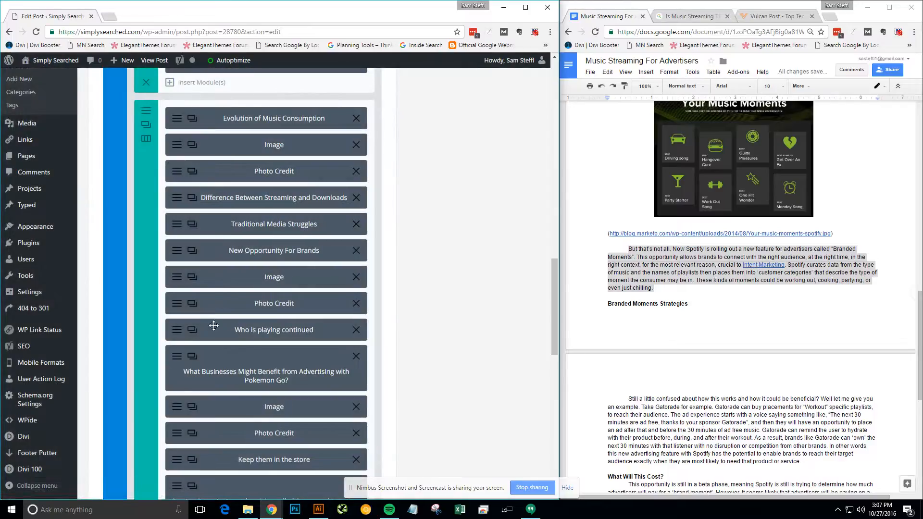
Step: Replace the Pokemon Go text in the "Who is playing continued" module with the cut "But that's not all" paragraph
left_click(191, 331)
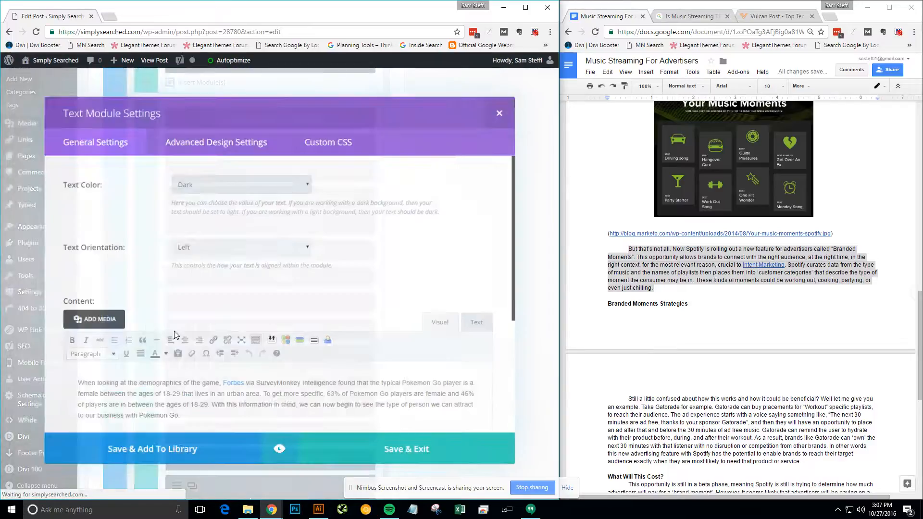
left_click_drag(222, 430, 28, 387)
key("ctrl+v")
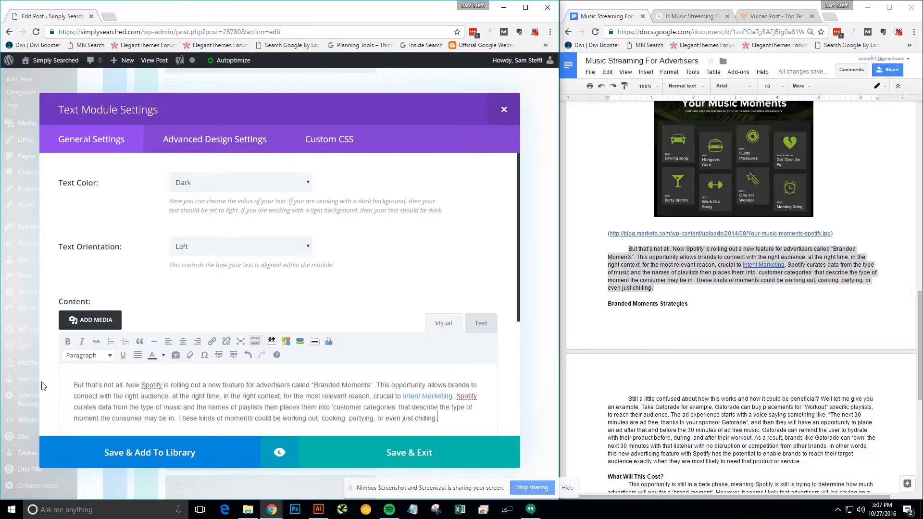
scroll(213, 365, "down", 2)
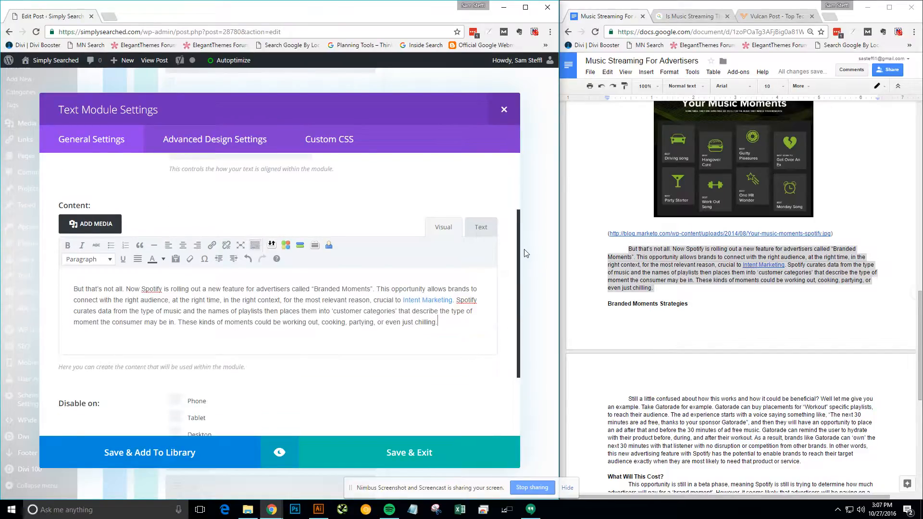
Step: Set the module's admin label to "New Opportunities Continued" and save the module
scroll(347, 391, "up", 2)
scroll(337, 386, "down", 5)
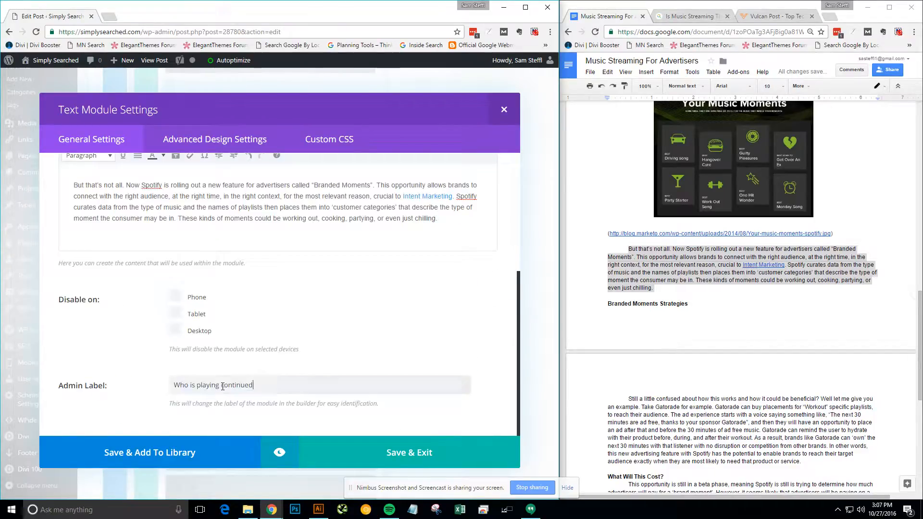
left_click_drag(255, 385, 71, 394)
type("New Opportu")
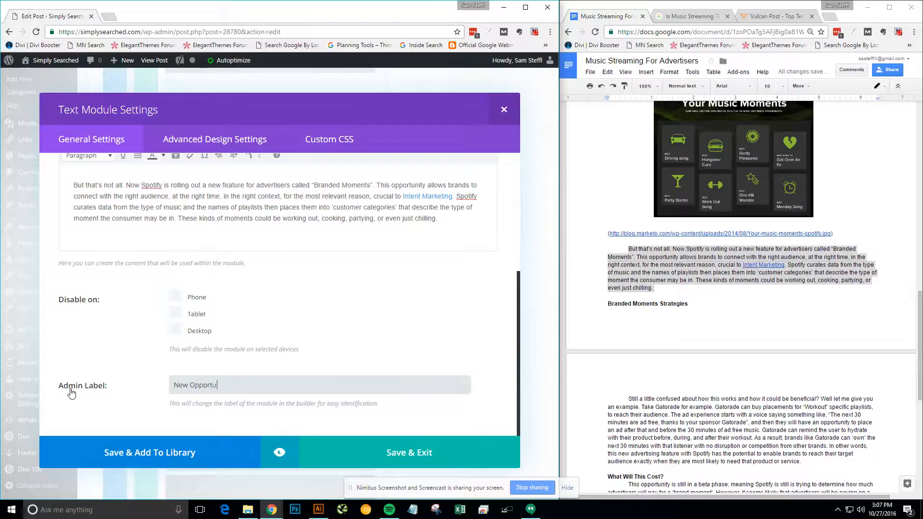
type("nities Continued")
left_click(391, 451)
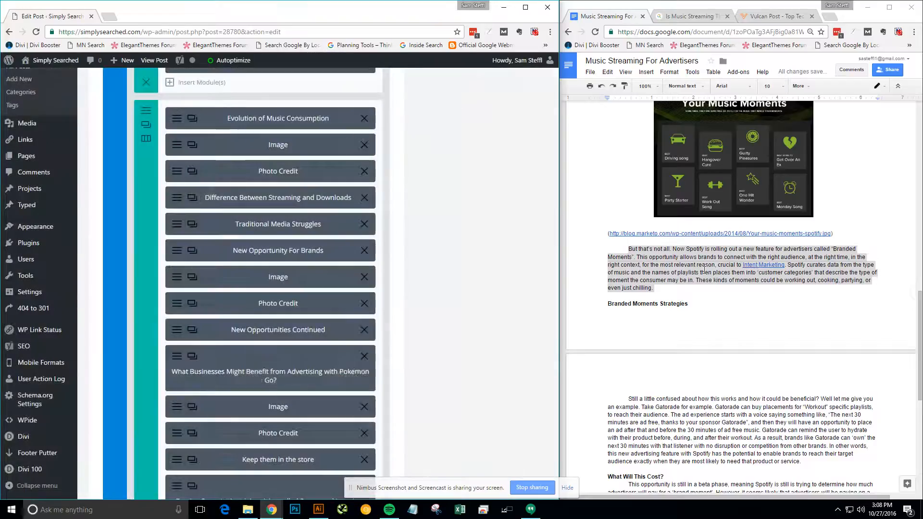
Step: Replace the heading in the "What Businesses Might Benefit from Advertising with Pokemon Go?" module with "Branded Moments Strategies" from the Google Doc
scroll(705, 270, "up", 1)
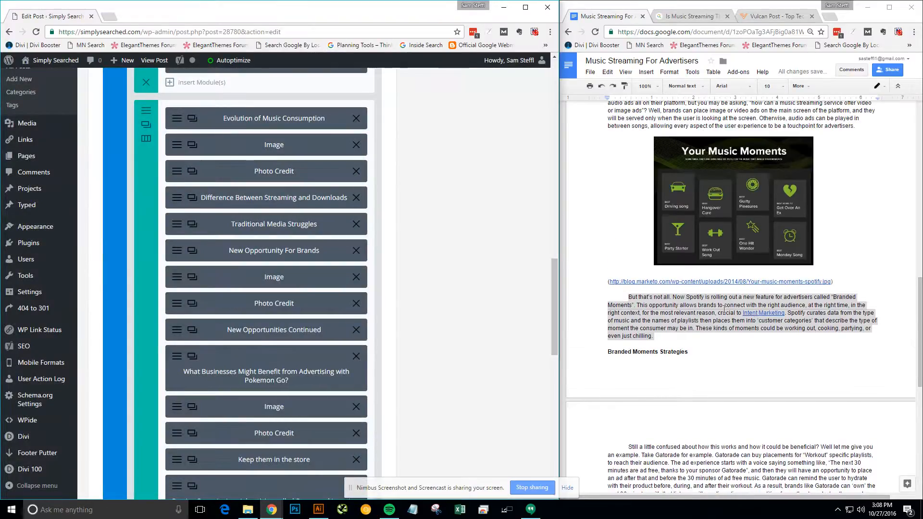
scroll(724, 310, "down", 2)
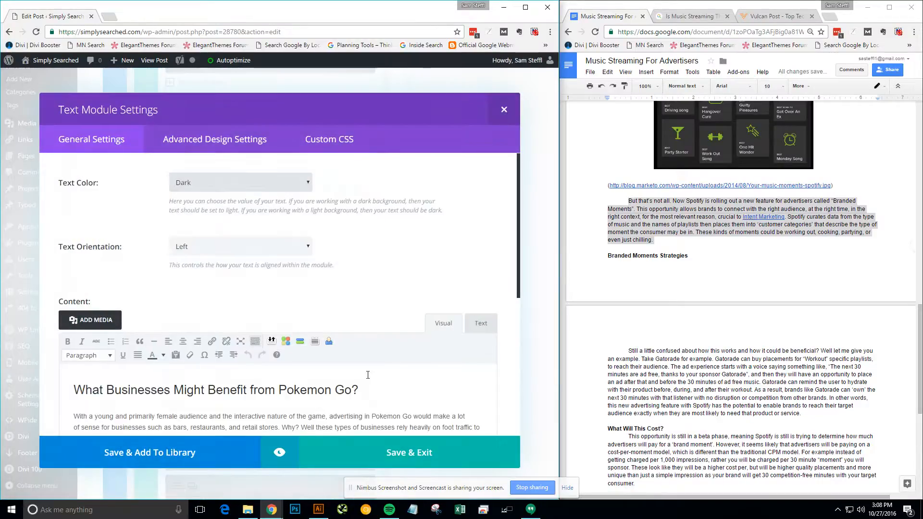
left_click_drag(688, 256, 542, 260)
key("ctrl+c")
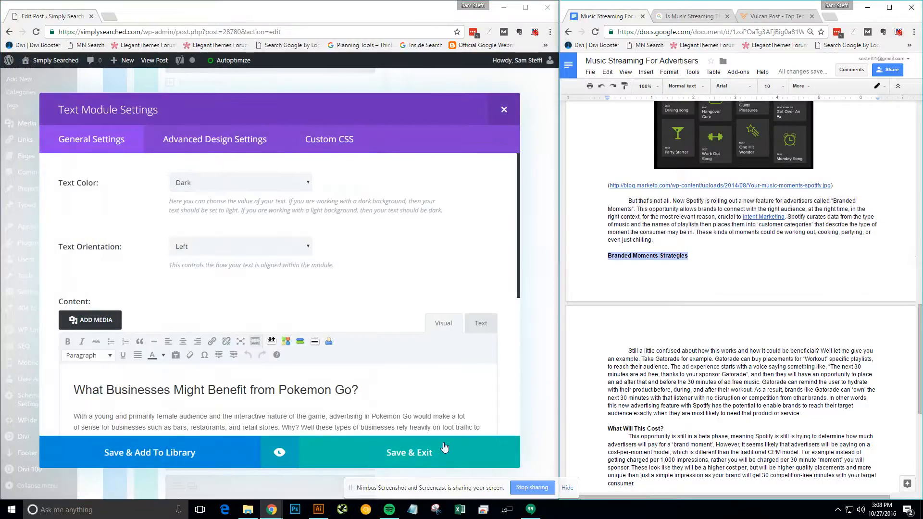
scroll(414, 264, "down", 3)
left_click(482, 178)
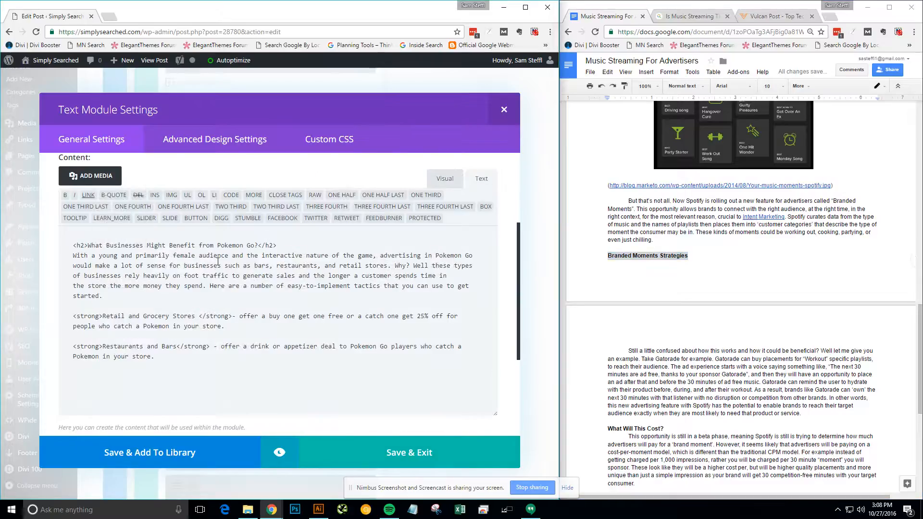
left_click_drag(261, 244, 86, 247)
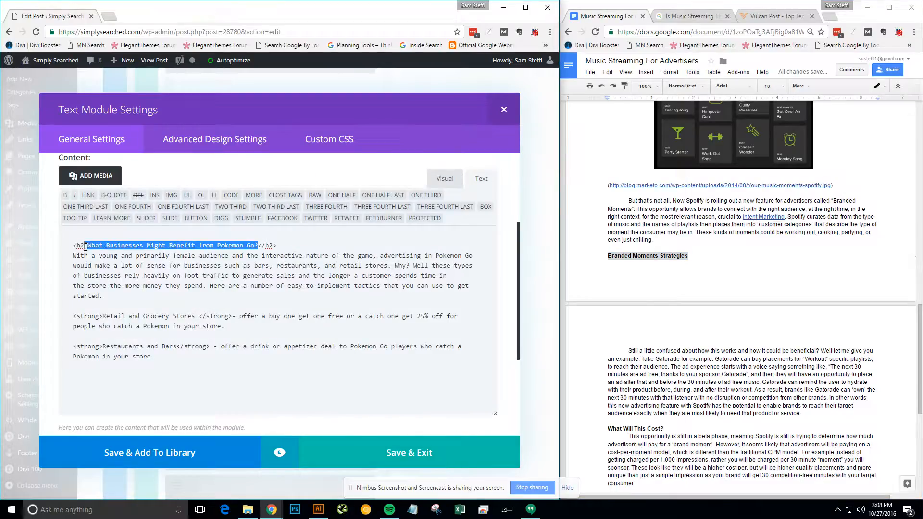
key("ctrl+v")
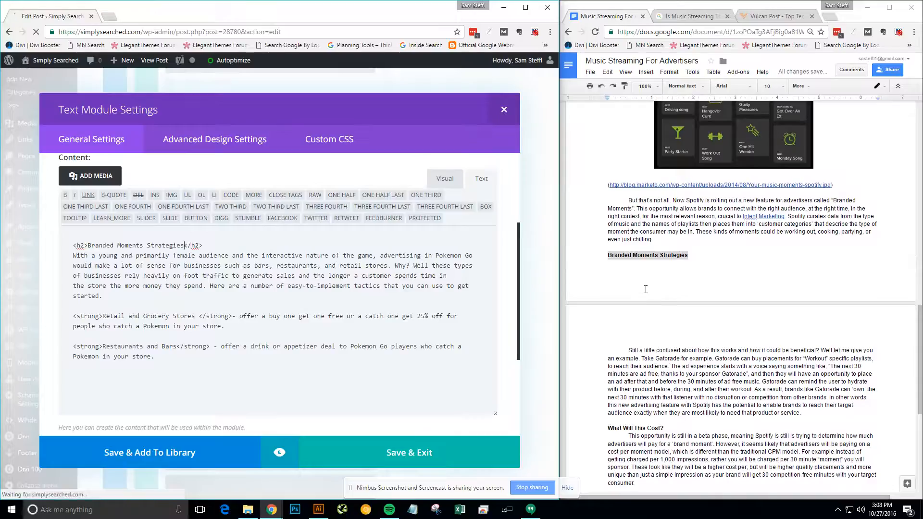
Step: Replace the module's Pokemon Go body text with the document's "Still a little confused" paragraph, check the formatted view and save the module
scroll(633, 273, "down", 2)
left_click_drag(627, 254, 809, 317)
key("ctrl+c")
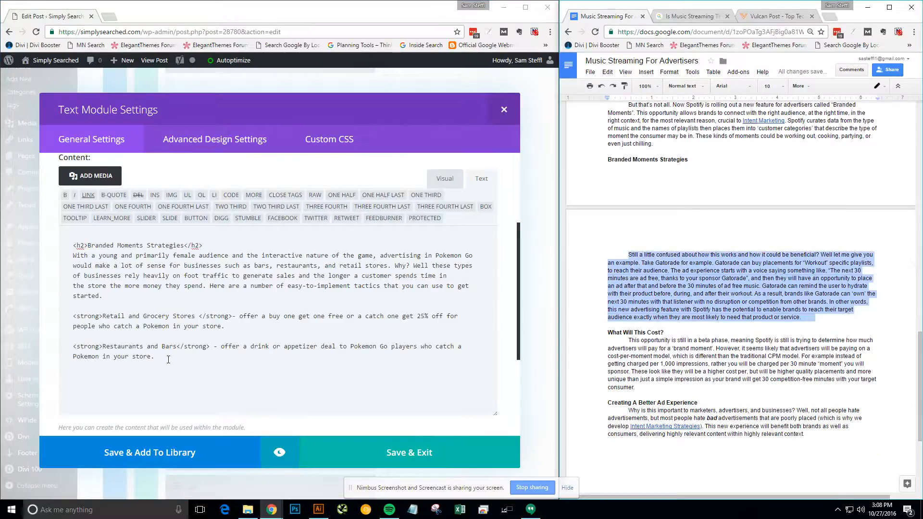
left_click_drag(169, 359, 73, 256)
key("ctrl+v")
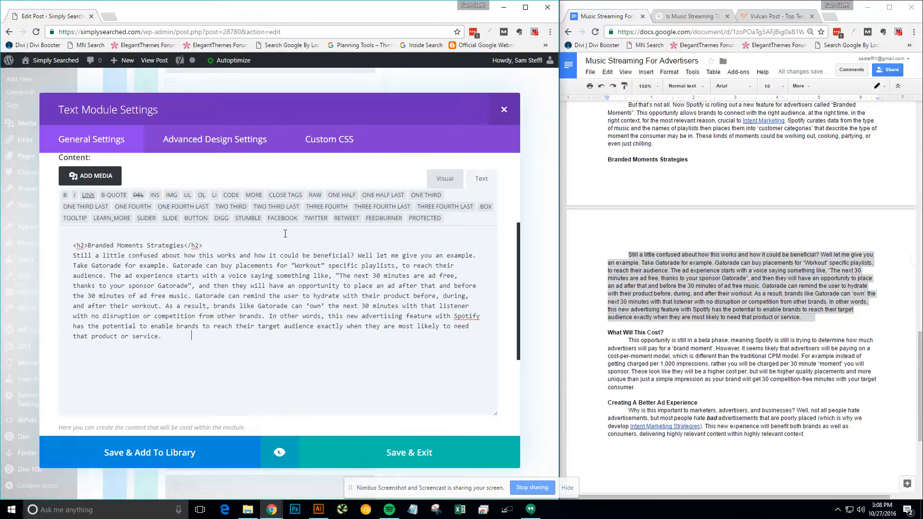
left_click(457, 178)
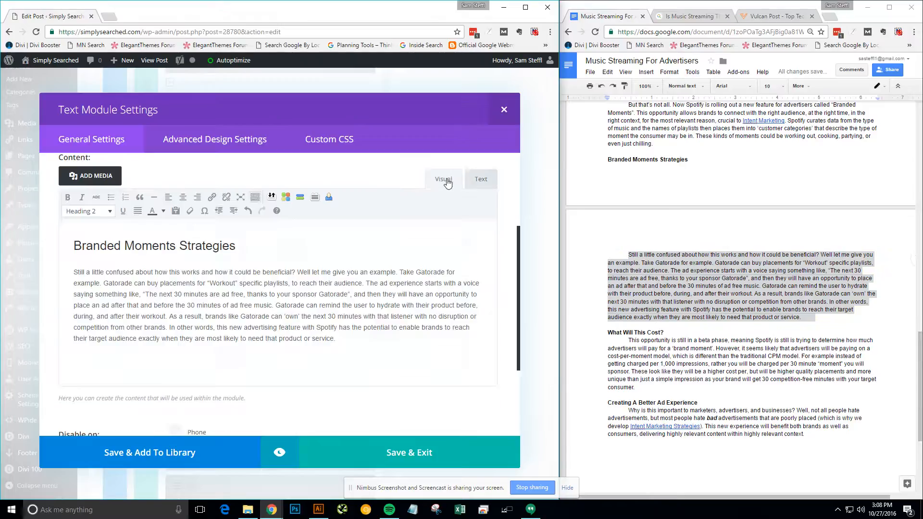
left_click(734, 263)
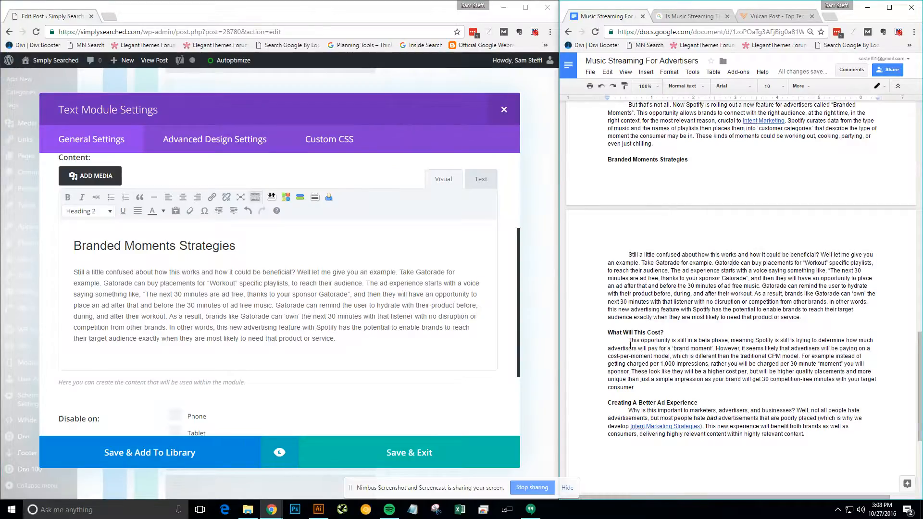
scroll(630, 345, "down", 1)
scroll(632, 292, "down", 1)
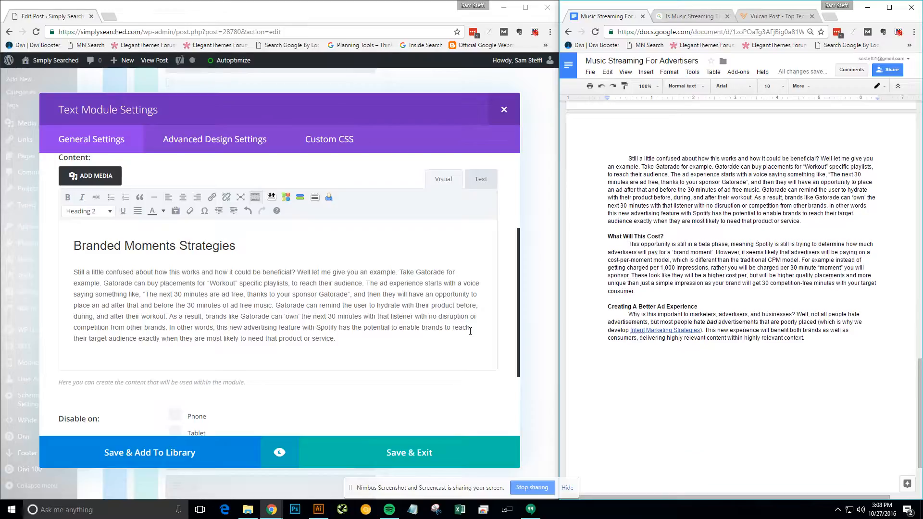
left_click(393, 454)
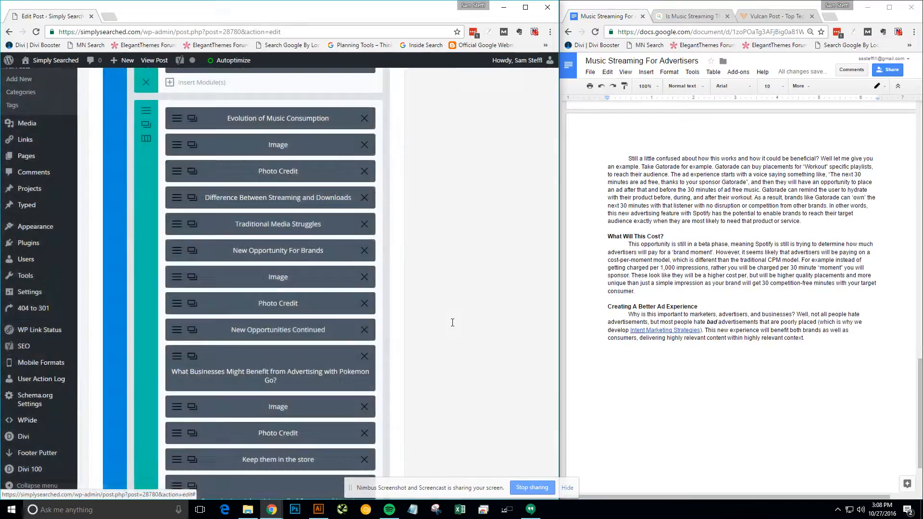
Step: Set the edited module's admin label to "Branded Moments Strategies" and save the module
scroll(269, 332, "down", 1)
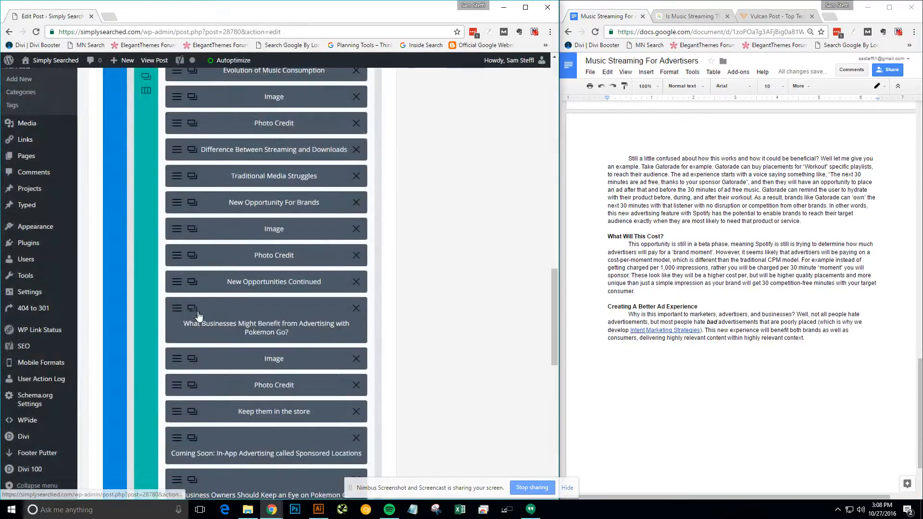
left_click(355, 337)
left_click_drag(236, 390, 5, 395)
key("ctrl+c")
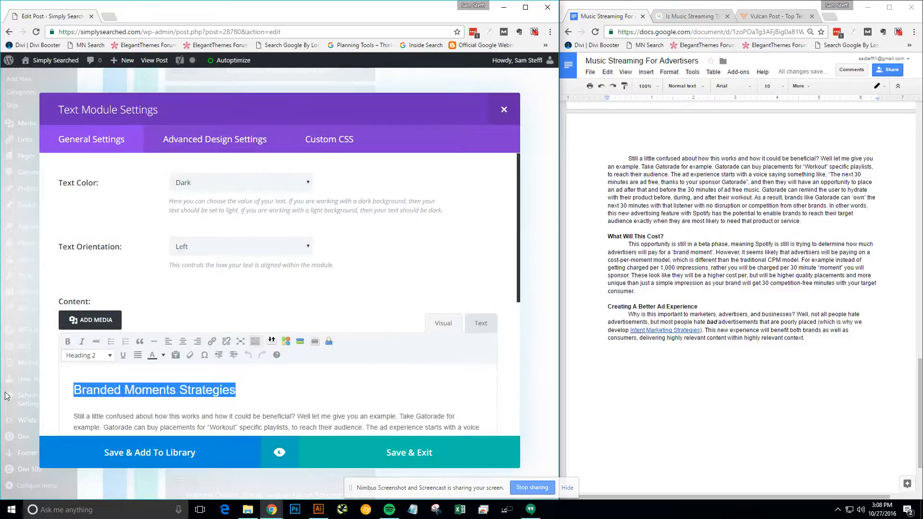
scroll(310, 369, "down", 5)
triple_click(413, 384)
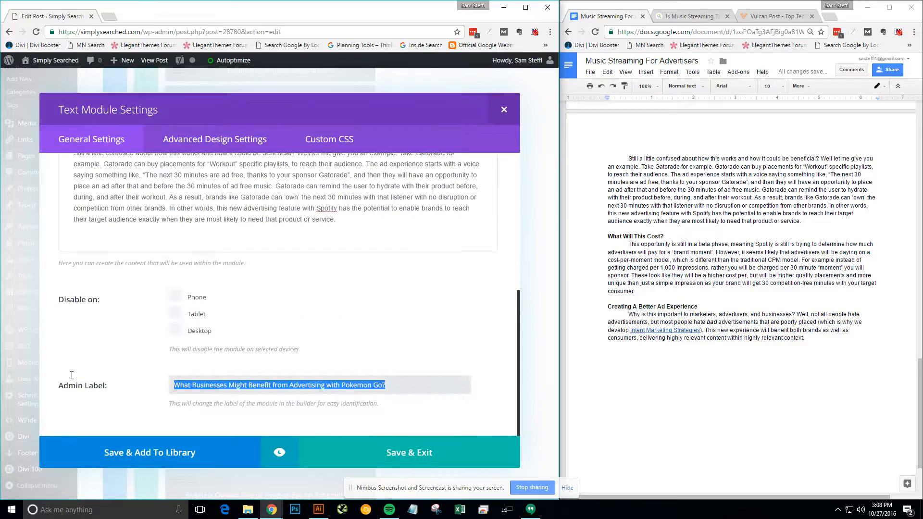
key("ctrl+v")
left_click(417, 441)
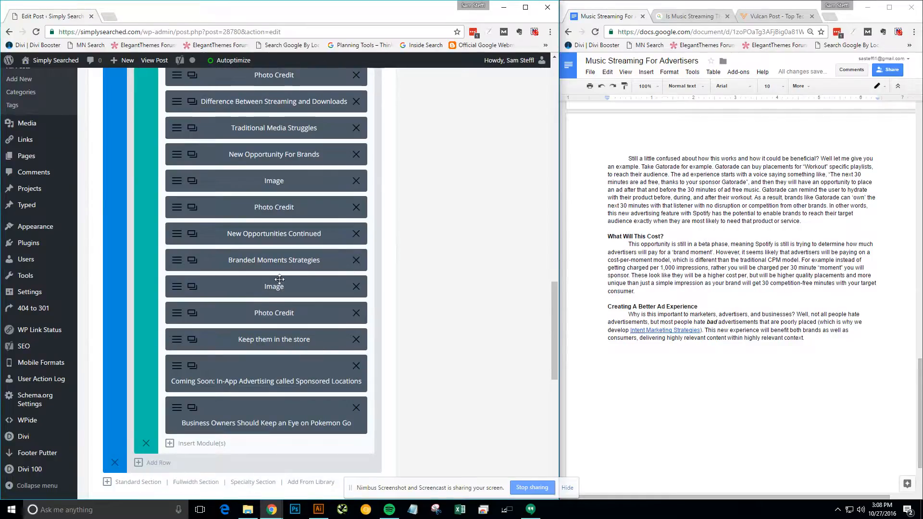
Step: Delete the Image, Photo Credit and "Keep them in the store" modules below "Branded Moments Strategies"
left_click(357, 289)
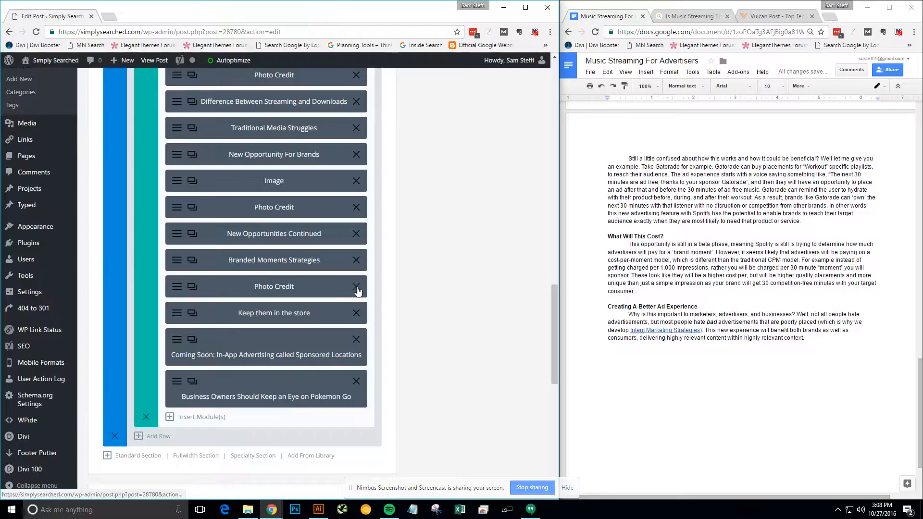
left_click(357, 289)
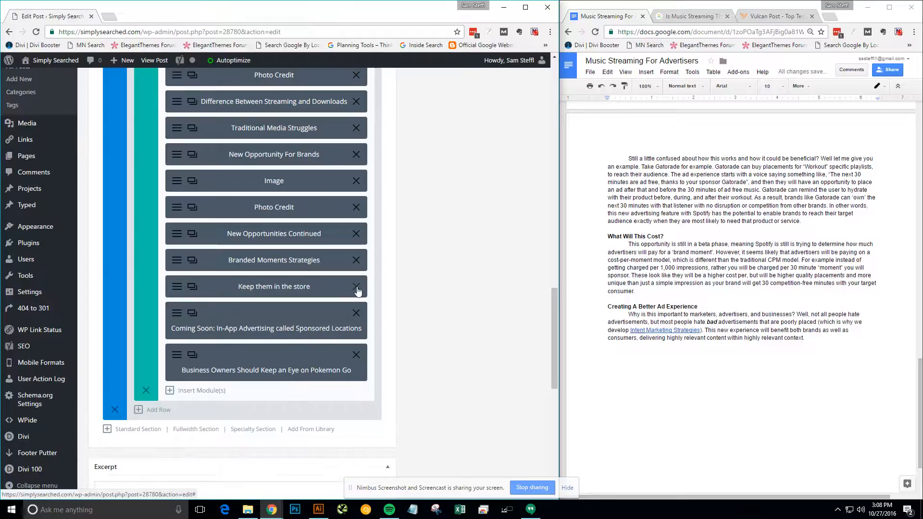
left_click(180, 290)
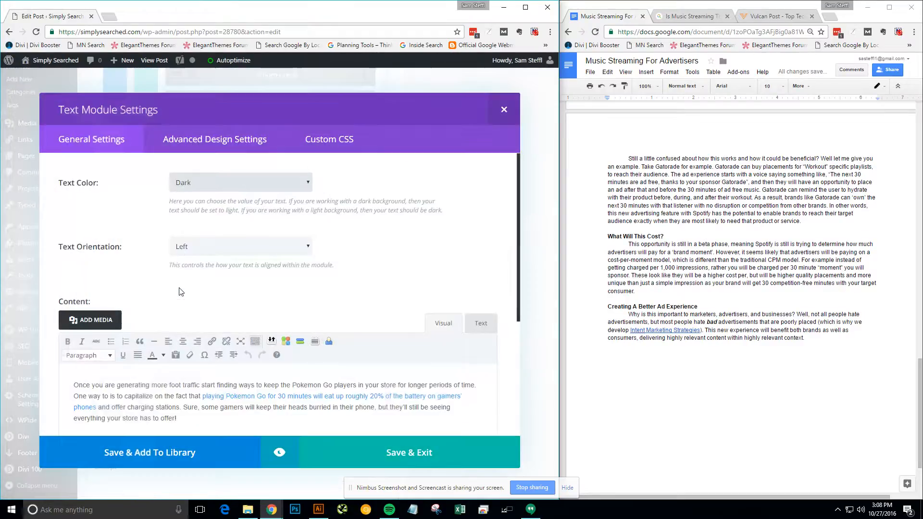
left_click(504, 110)
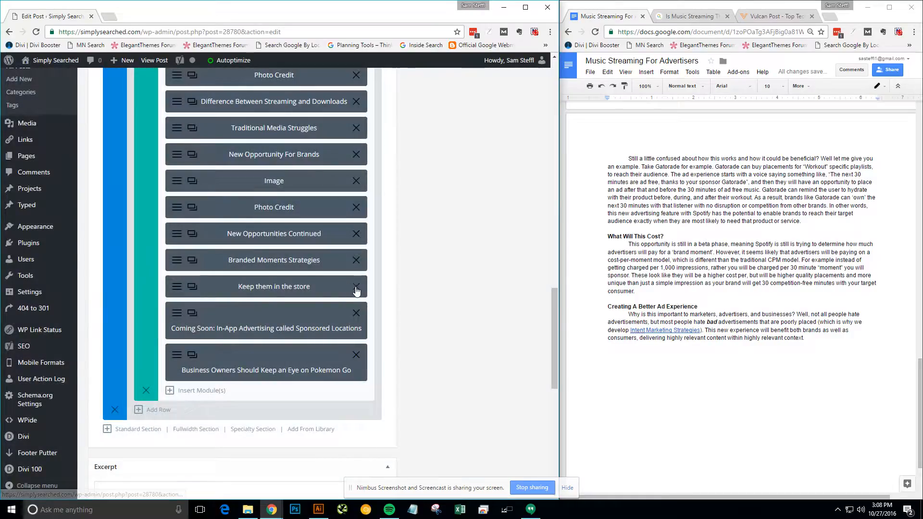
left_click(356, 290)
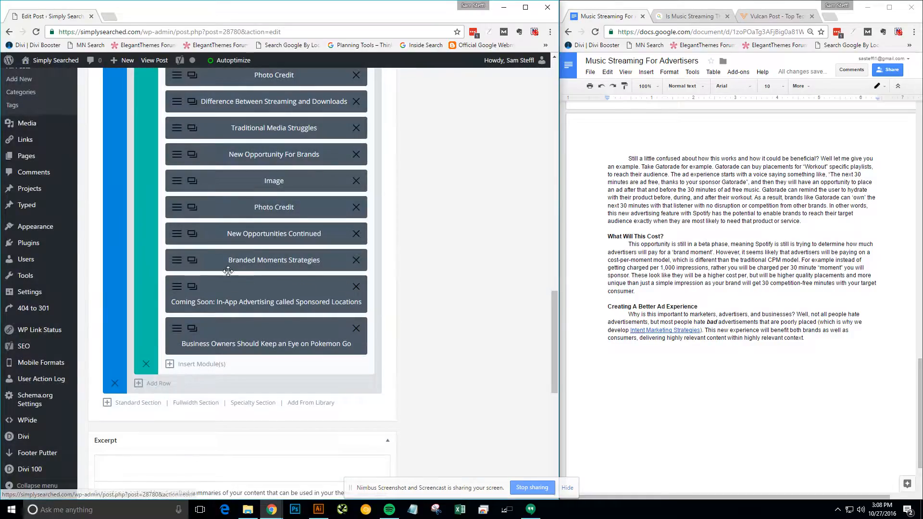
Step: Duplicate the "Branded Moments Strategies" module and replace the copy's heading with "What Will This Cost?" from the Google Doc
left_click(193, 261)
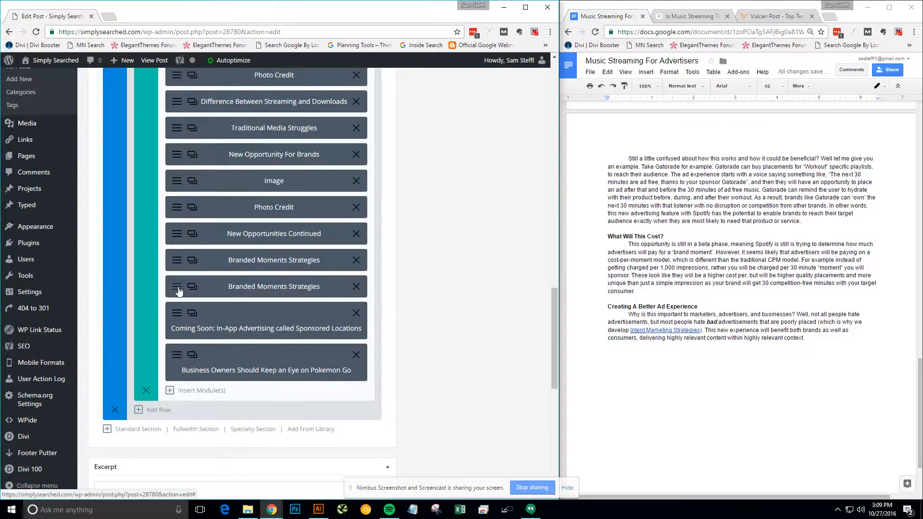
left_click(179, 286)
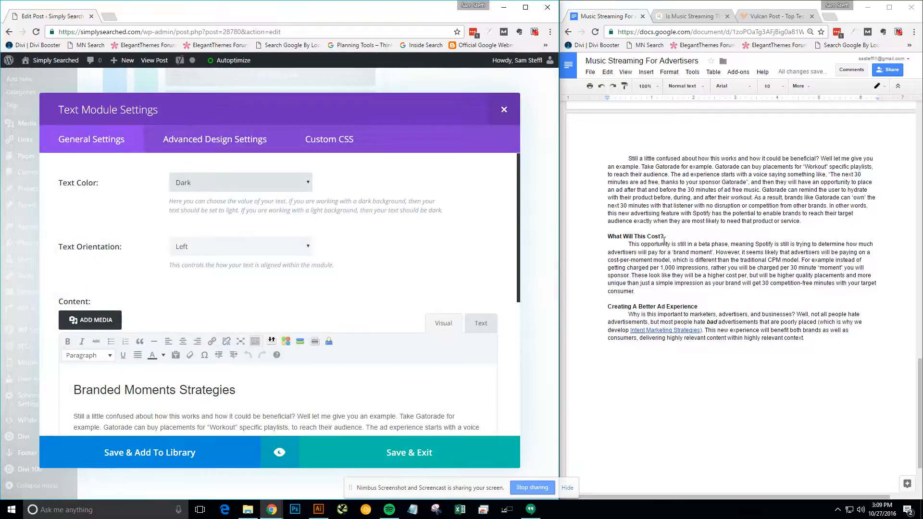
left_click_drag(664, 239, 586, 240)
key("ctrl+c")
left_click(481, 323)
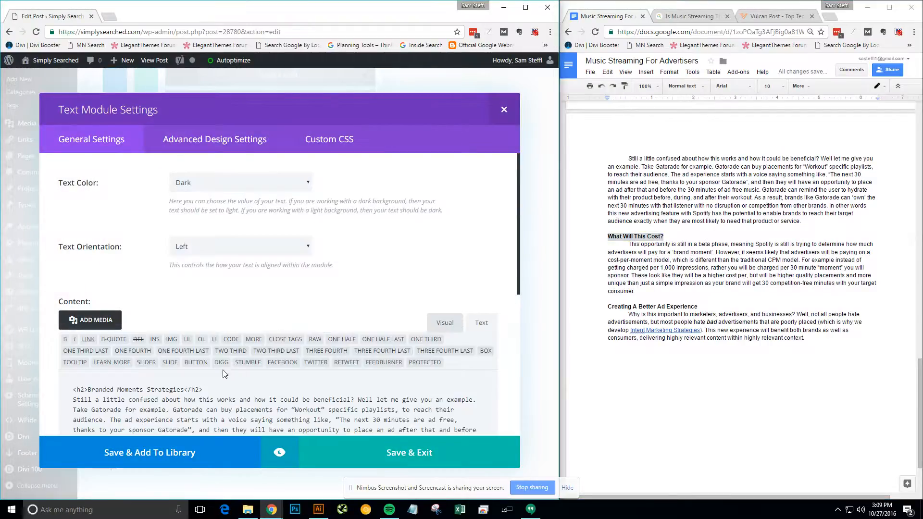
left_click_drag(186, 390, 87, 390)
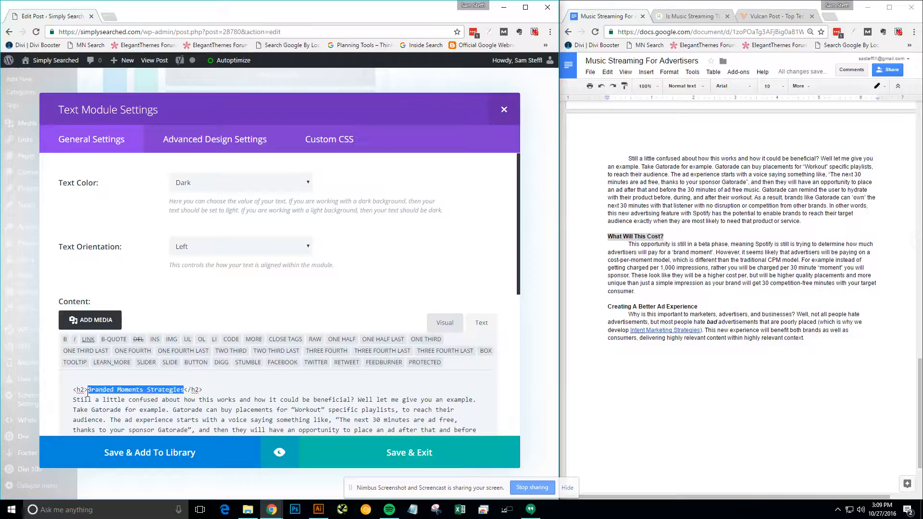
key("ctrl+v")
Step: Replace the duplicated module's body text with the document's "This opportunity is still in a beta phase" paragraph and save the module
scroll(392, 365, "down", 1)
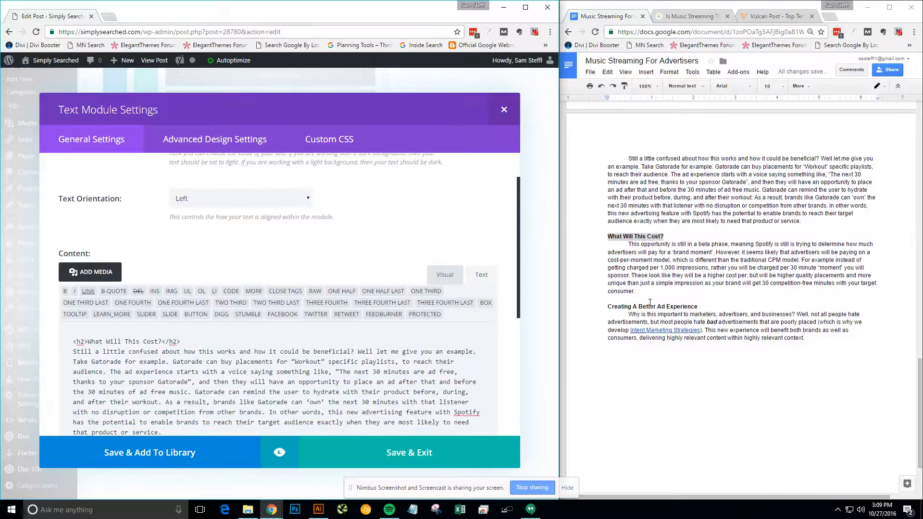
left_click_drag(640, 294, 631, 245)
key("ctrl+c")
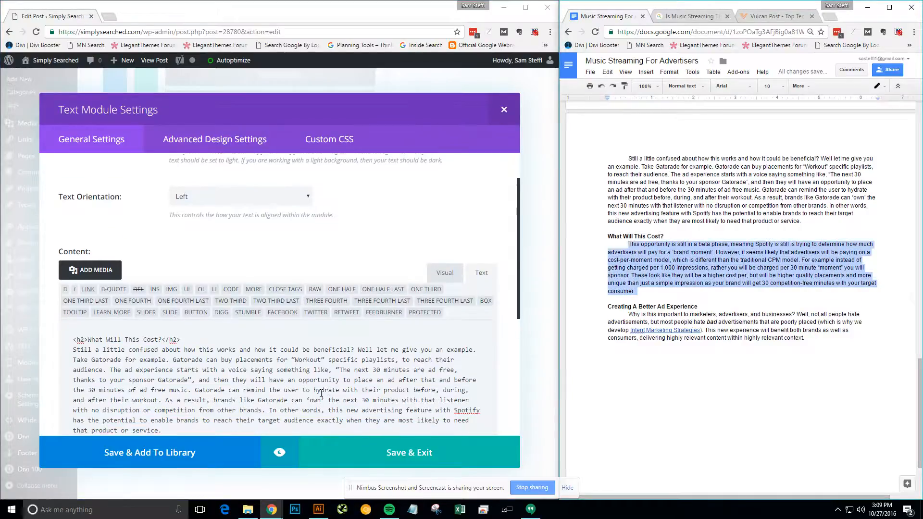
scroll(366, 332, "down", 1)
left_click_drag(163, 384, 61, 302)
key("ctrl+v")
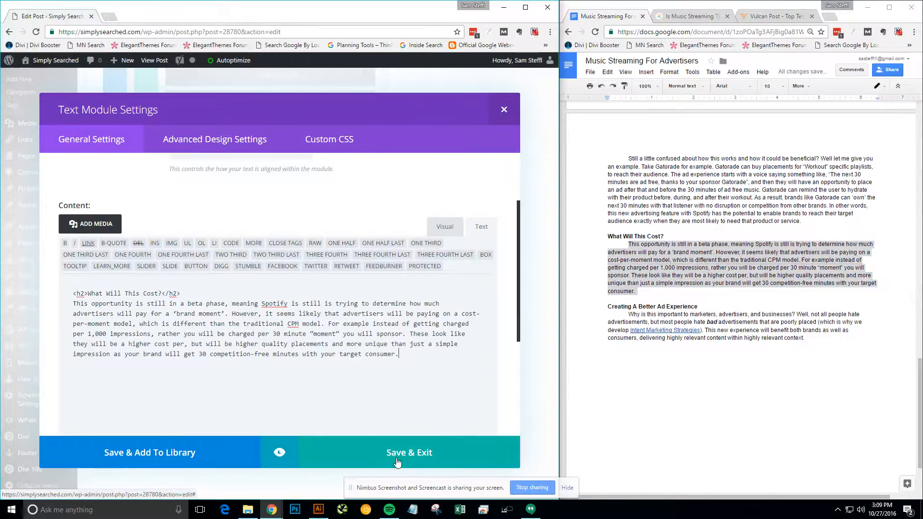
left_click(397, 463)
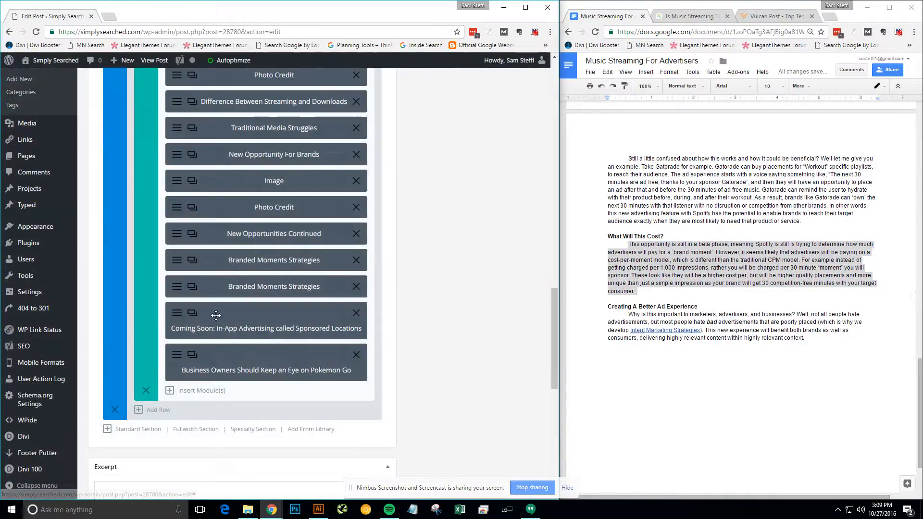
Step: Set the duplicated module's admin label to "What Will This Cost?" and save the module
left_click(175, 287)
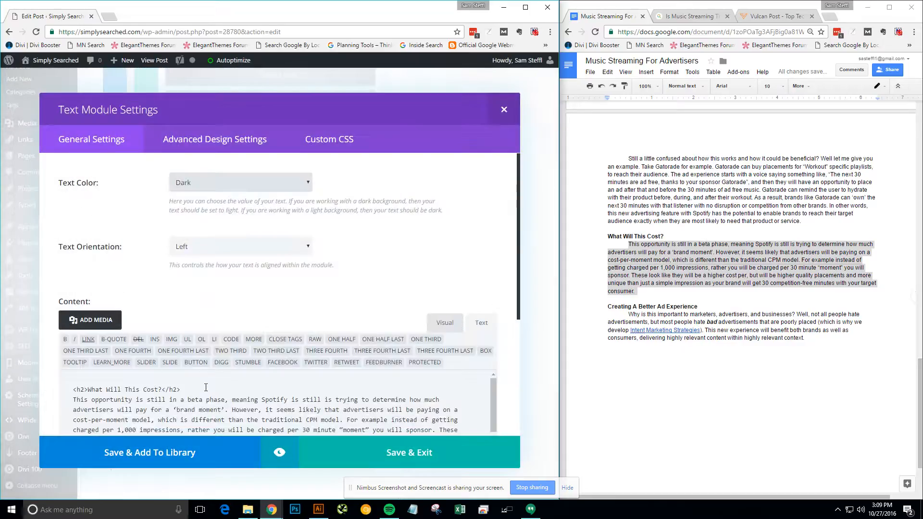
left_click(445, 323)
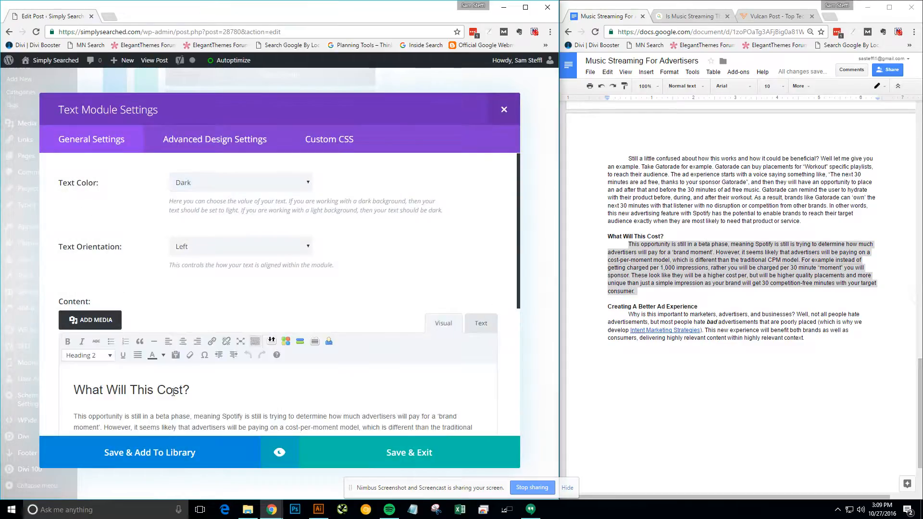
left_click_drag(257, 393, 72, 391)
key("ctrl+c")
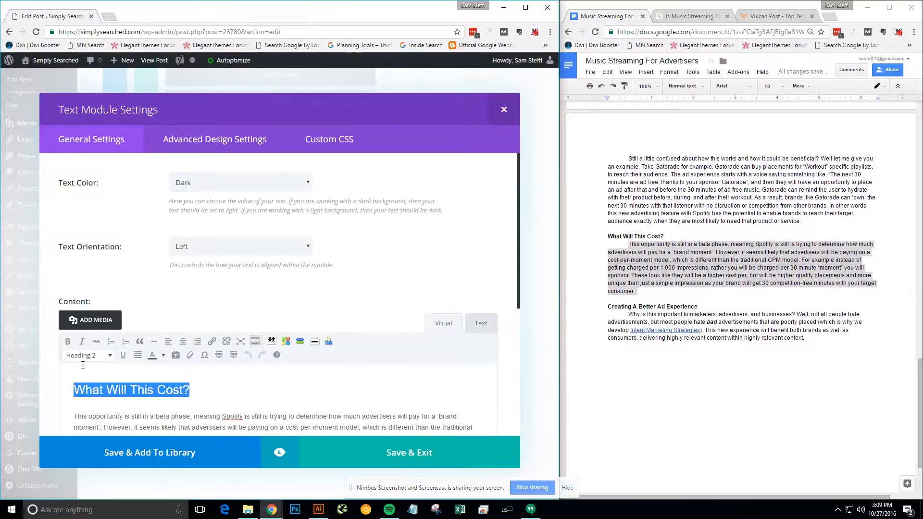
scroll(246, 390, "down", 5)
triple_click(301, 382)
key("ctrl+v")
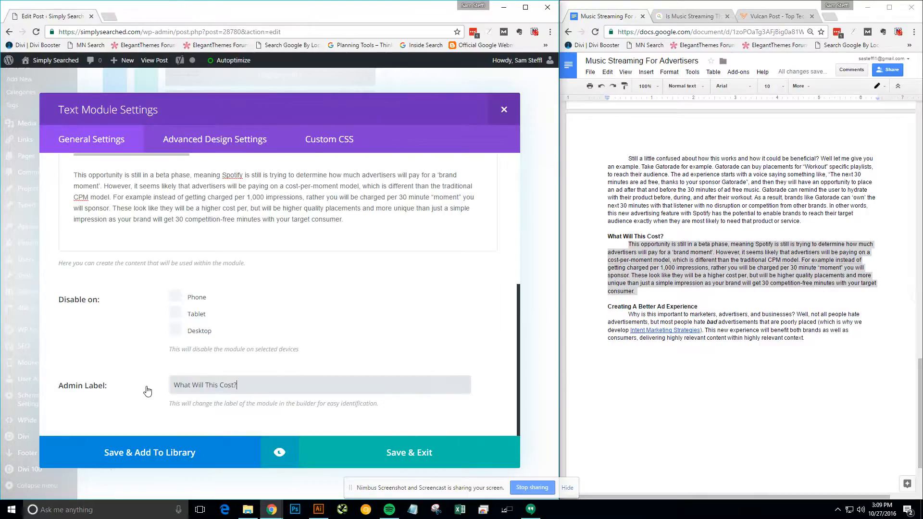
left_click(366, 442)
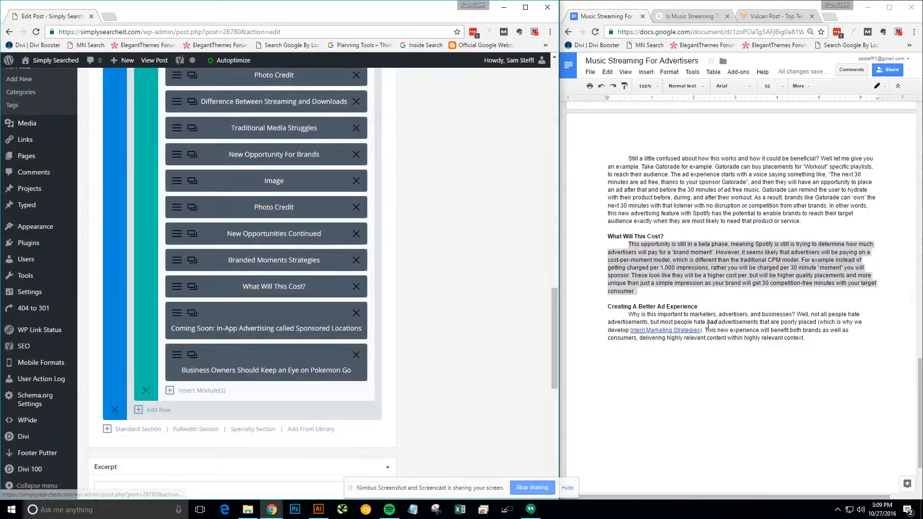
Step: Delete the "Coming Soon: In-App Advertising called Sponsored Locations" and "Business Owners Should Keep an Eye on Pokemon Go" modules
left_click(355, 313)
left_click(354, 313)
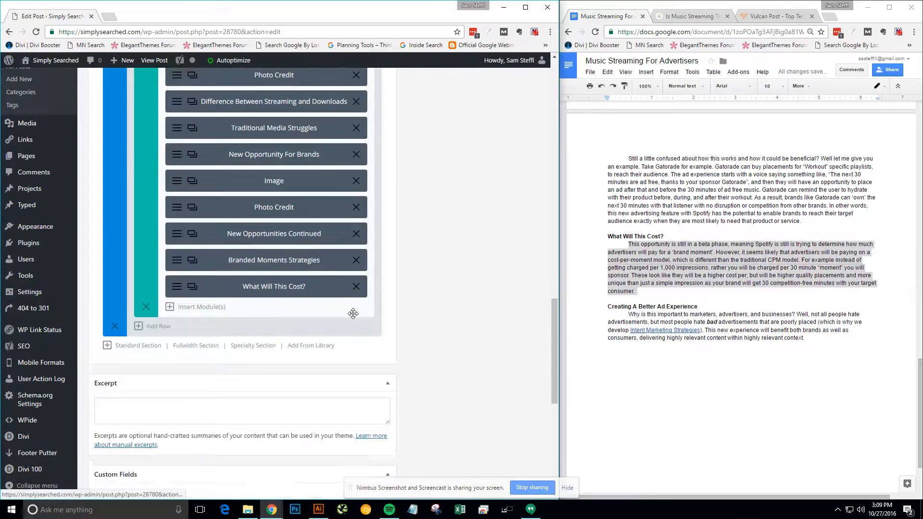
Step: Duplicate the "What Will This Cost?" module and replace the copy's heading with "Creating A Better Ad Experience" from the Google Doc
left_click(192, 287)
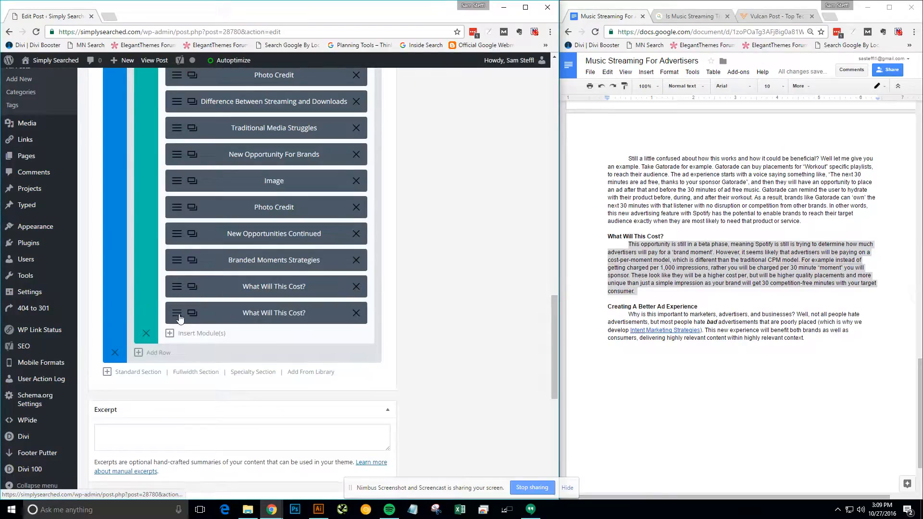
left_click(180, 317)
mouse_move(701, 303)
left_mouse_down()
mouse_move(567, 313)
mouse_move(704, 307)
left_mouse_up()
key("ctrl+c")
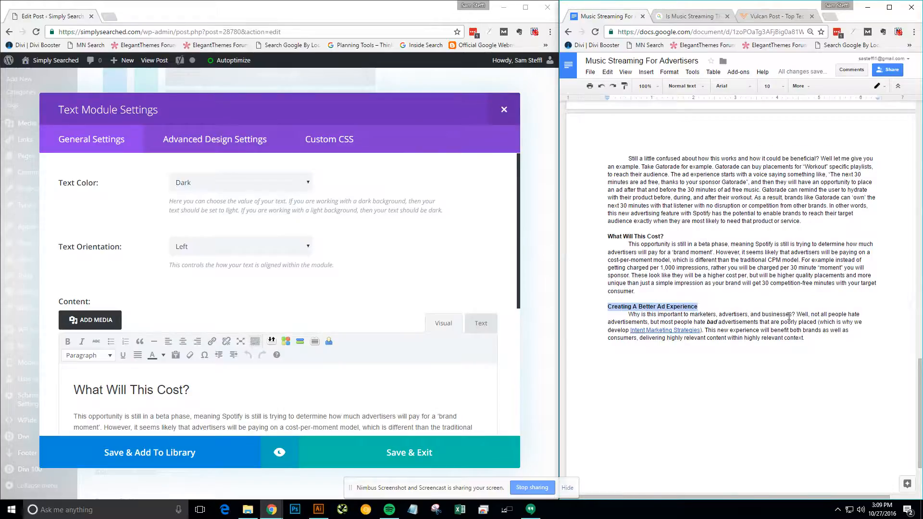
scroll(83, 332, "down", 2)
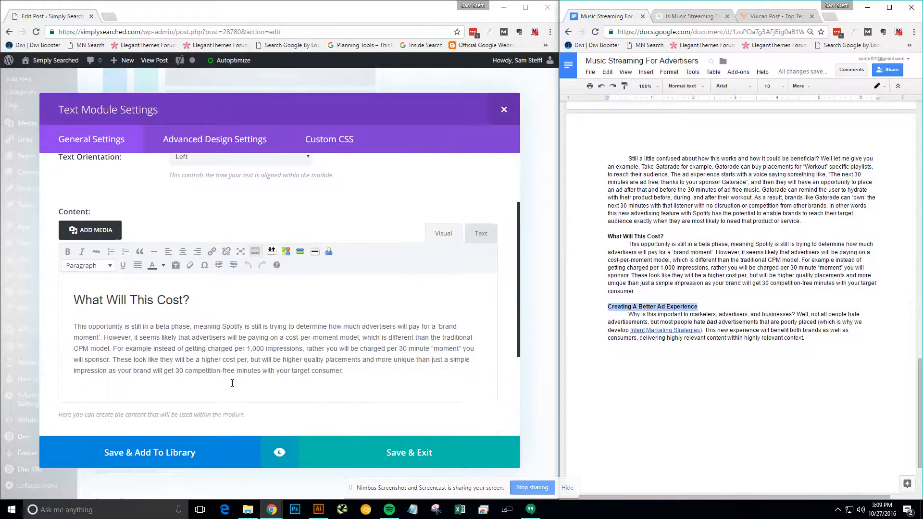
left_click(469, 232)
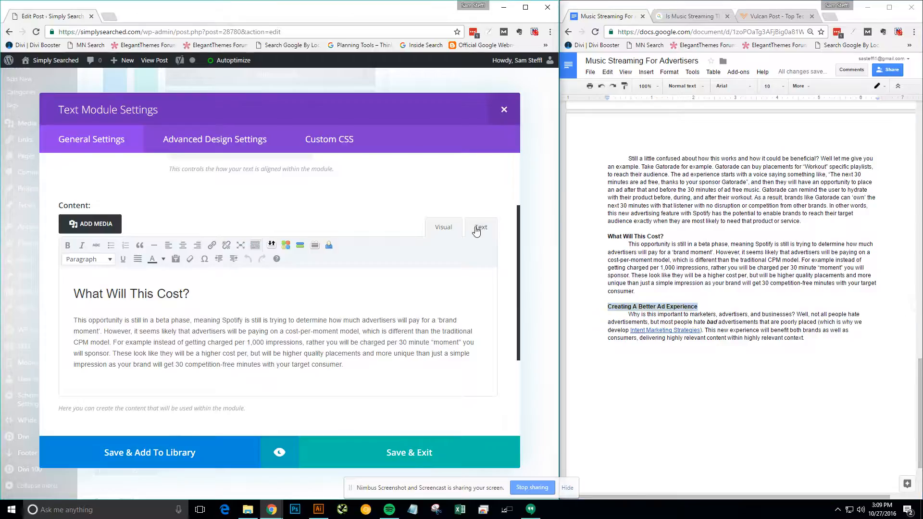
left_click_drag(164, 293, 95, 290)
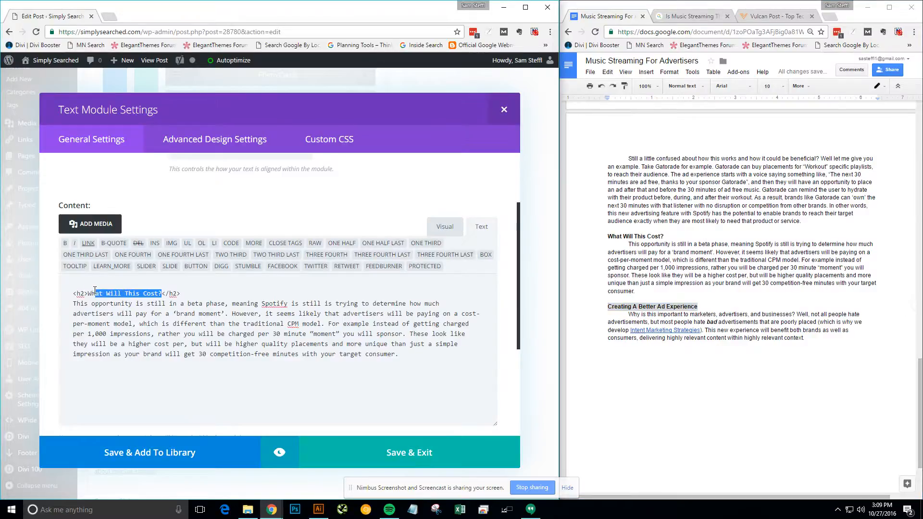
key("ctrl+v")
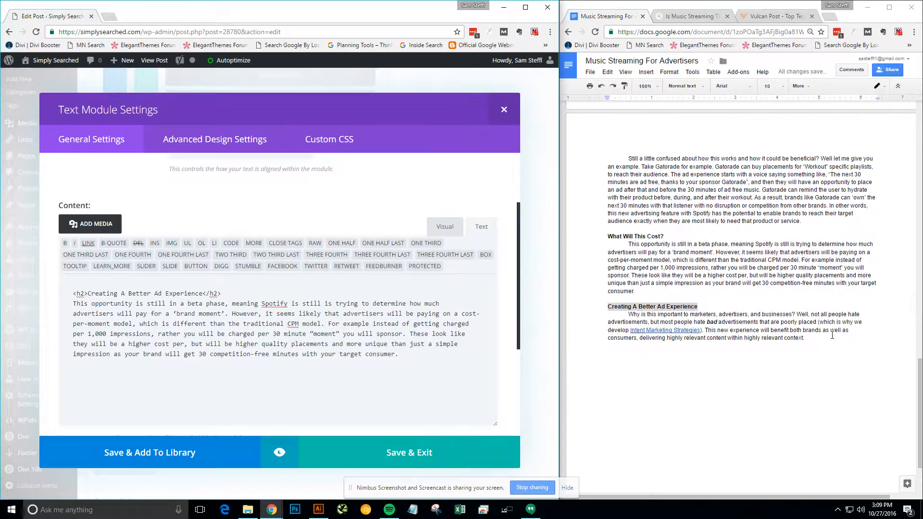
Step: Replace the duplicated module's body text with the document's "Why is this important to marketers, advertisers, and businesses?" paragraph
left_click_drag(832, 335, 590, 319)
key("ctrl+c")
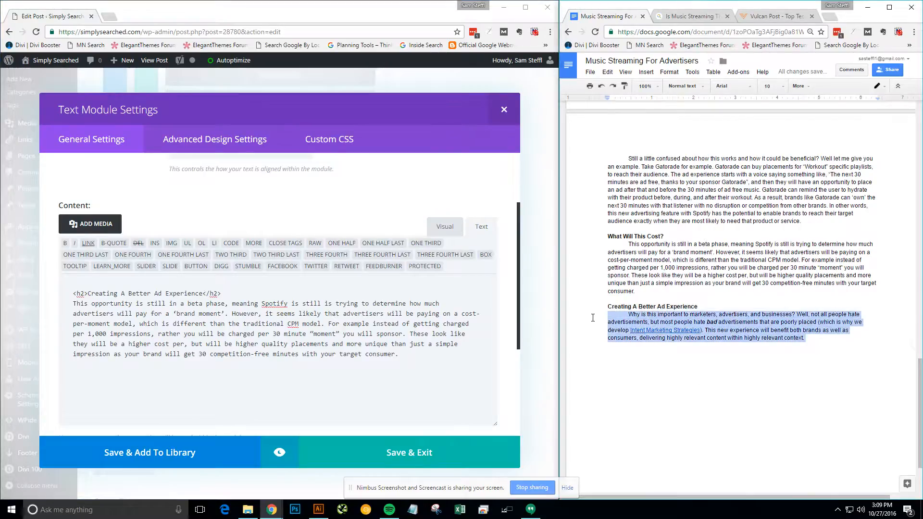
left_click_drag(434, 357, 38, 302)
key("ctrl+v")
left_click(448, 230)
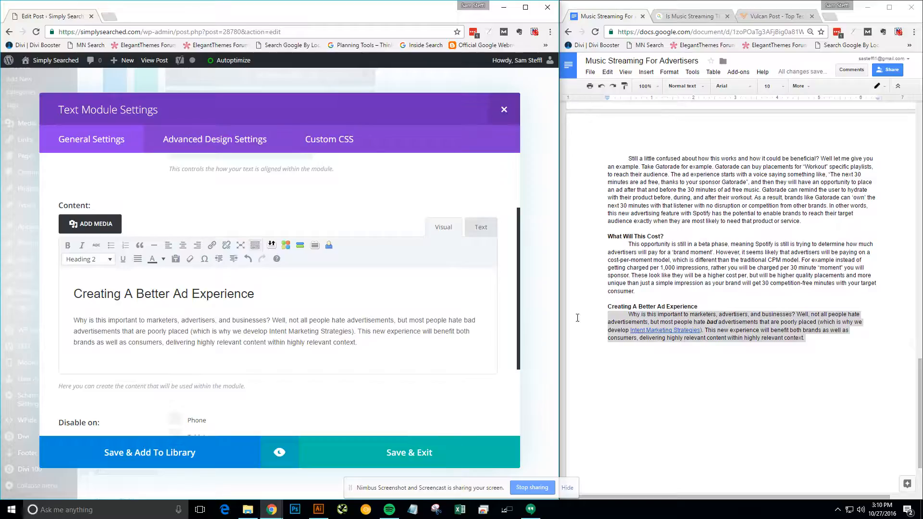
Step: Link "Intent Marketing Strategies" in the body text to the site's intent-marketing-strategies page, found by searching "intent", and save the module
left_click(270, 331, "shift")
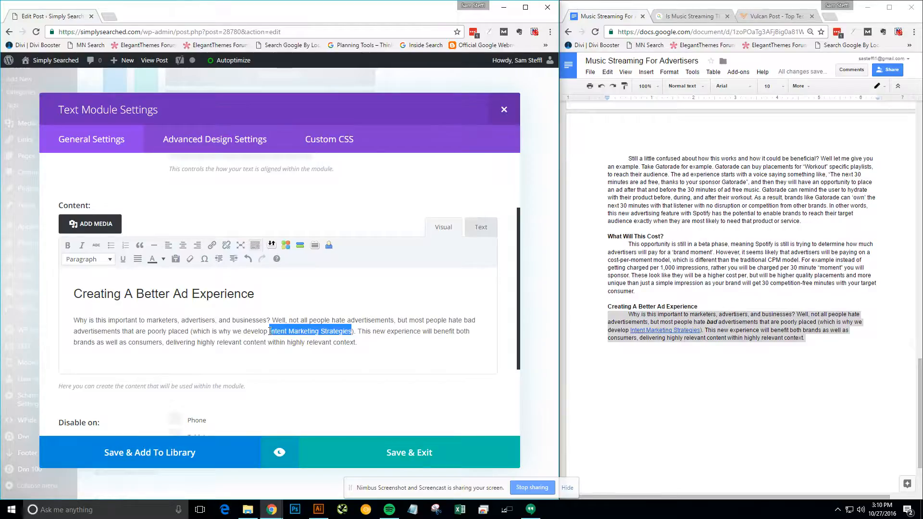
left_click(211, 245)
type("intent")
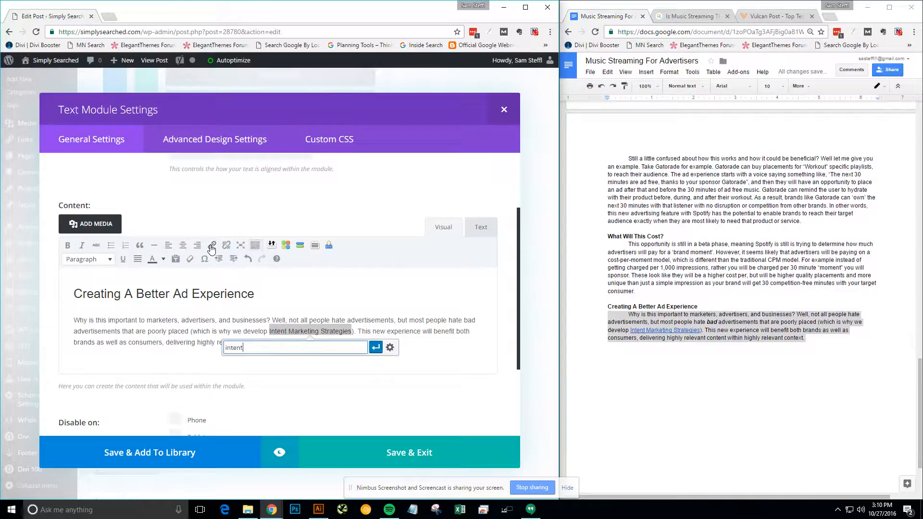
left_click(283, 360)
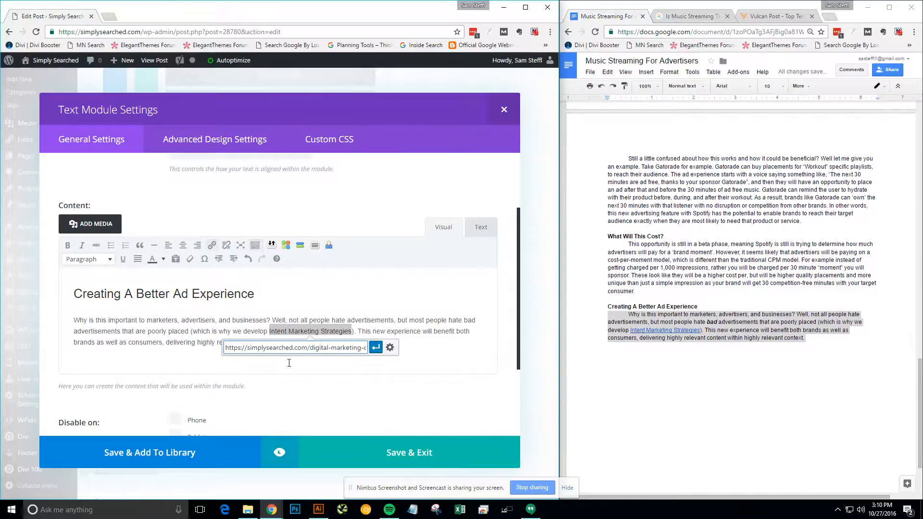
left_click(376, 348)
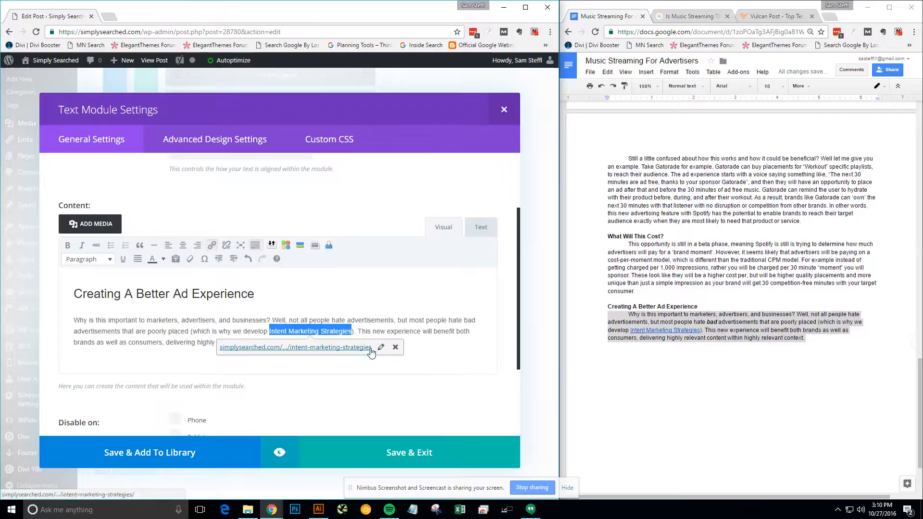
left_click(406, 452)
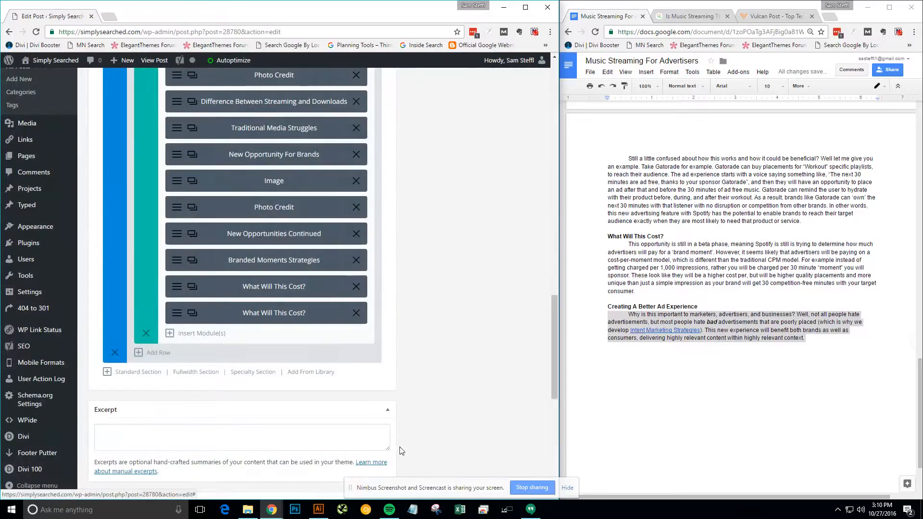
Step: Set the duplicated module's admin label to "Creating A Better Ad Experience" and save the module
left_click(192, 313)
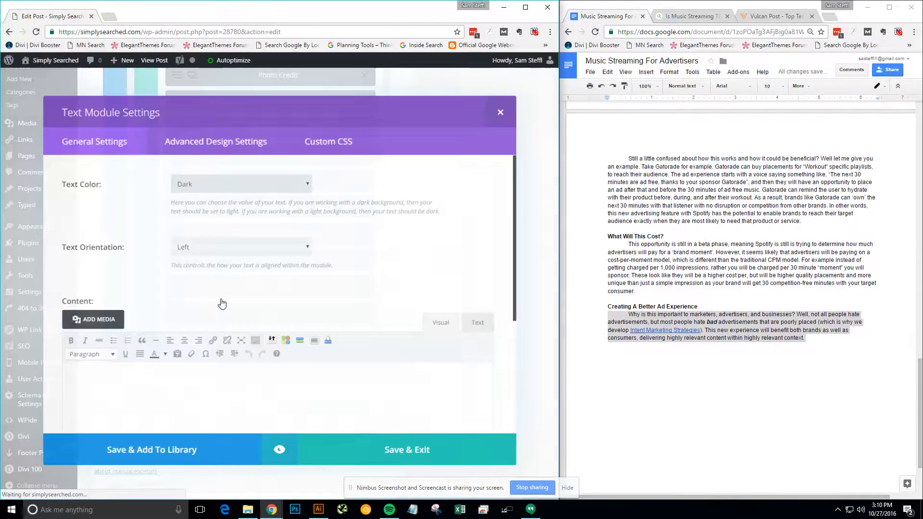
left_click_drag(255, 390, 45, 386)
key("ctrl+c")
scroll(290, 252, "down", 5)
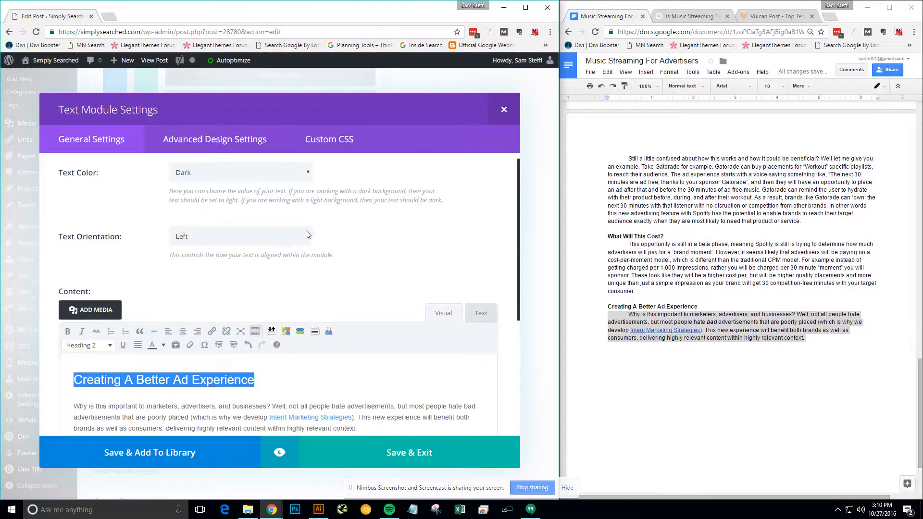
left_click_drag(240, 385, 173, 386)
key("ctrl+v")
left_click(397, 443)
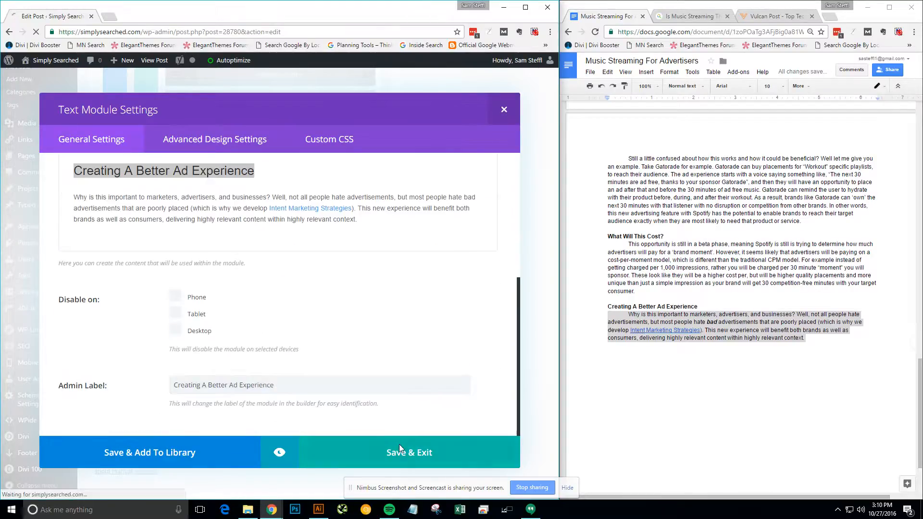
Step: Save the blog post as a draft
scroll(443, 400, "up", 6)
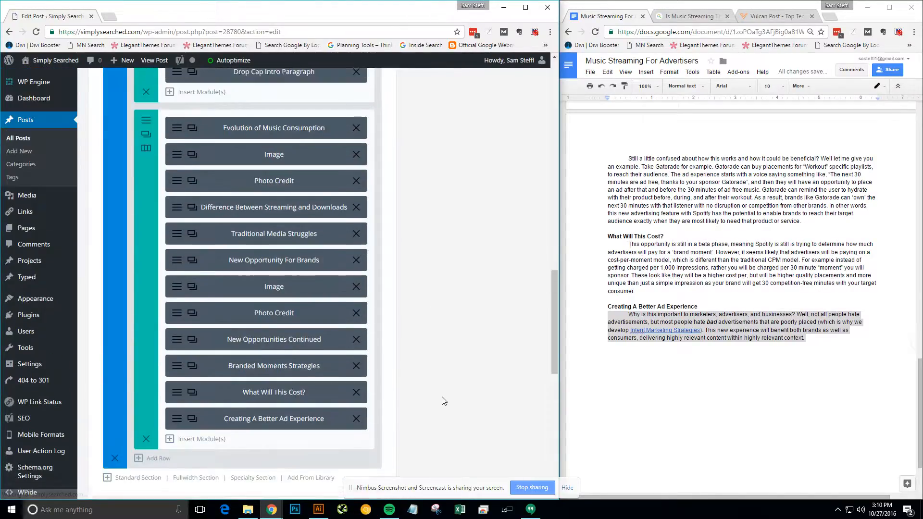
scroll(443, 400, "up", 8)
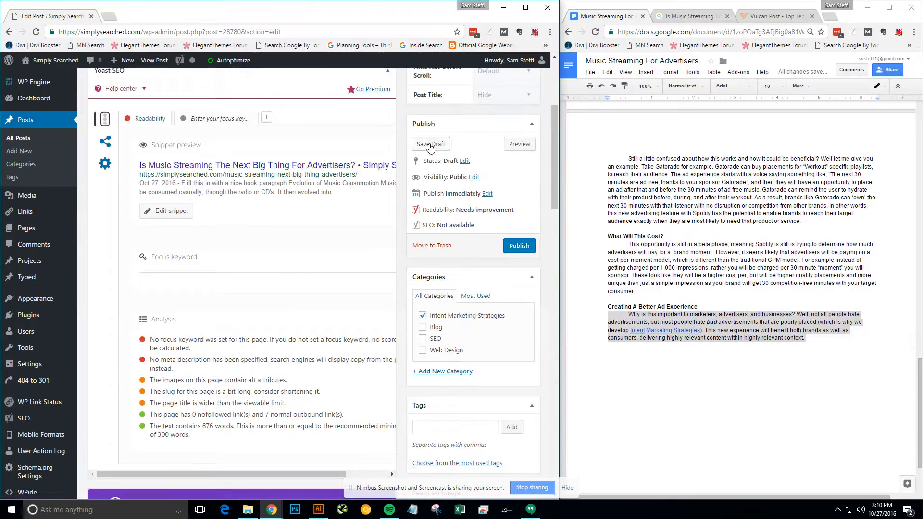
left_click(431, 144)
scroll(433, 202, "up", 1)
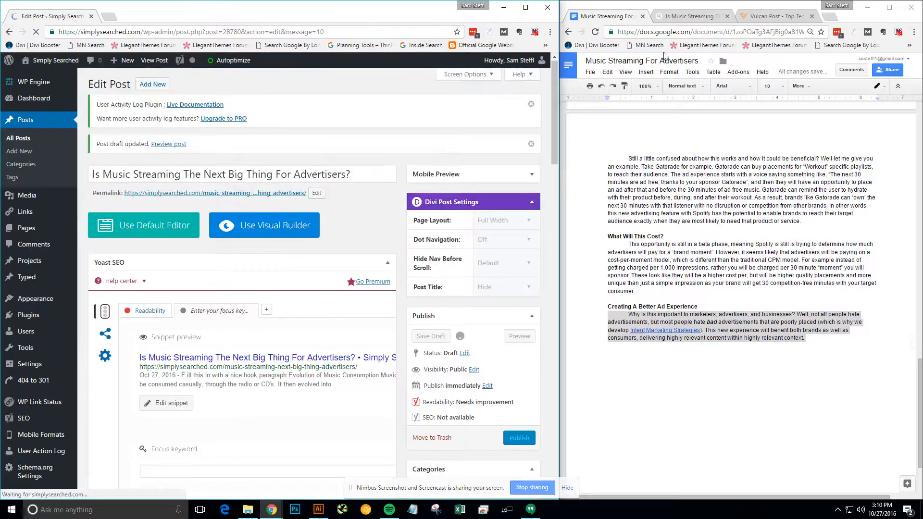
Step: Reload the post preview and review the whole article's headings, text, images, photo credits and links, dismissing the share popup
left_click(688, 18)
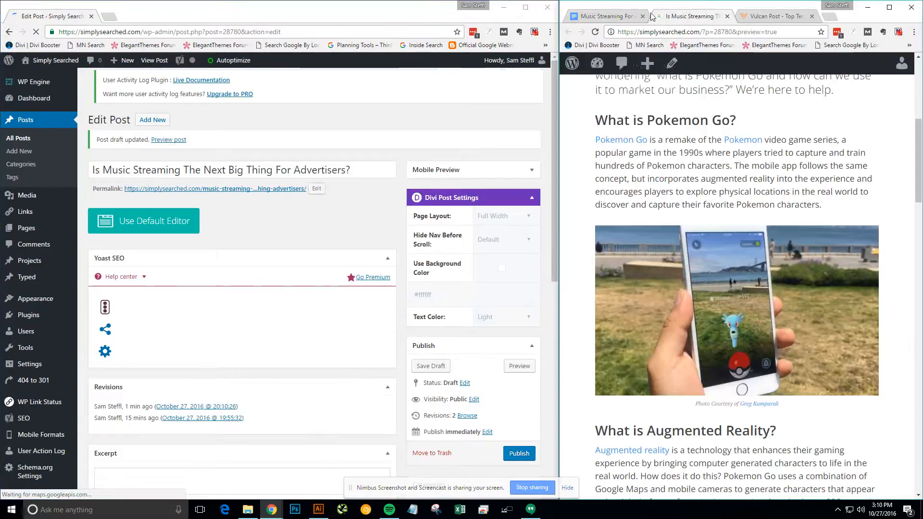
left_click(596, 34)
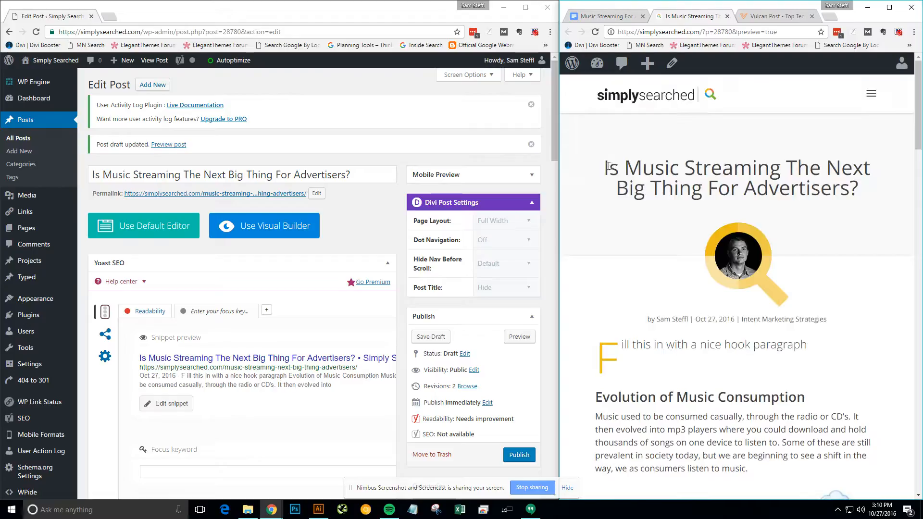
scroll(617, 261, "down", 2)
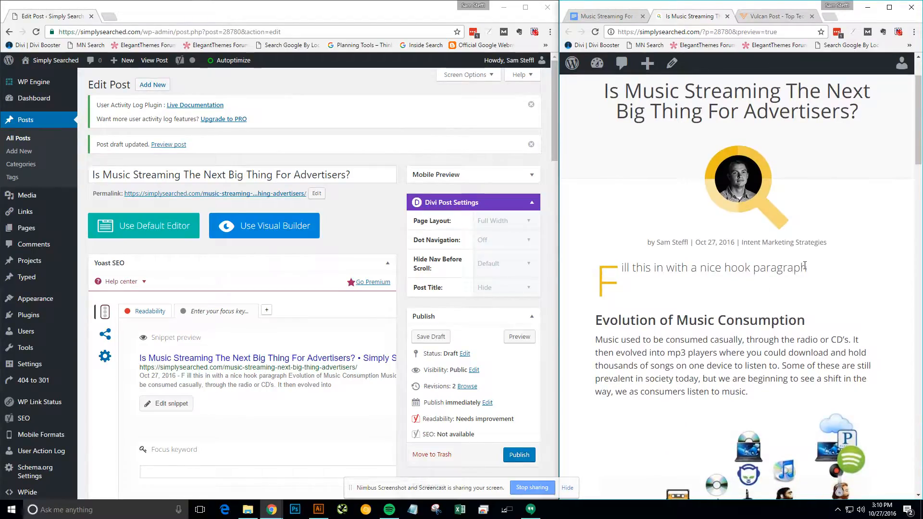
scroll(691, 310, "down", 2)
scroll(667, 306, "down", 6)
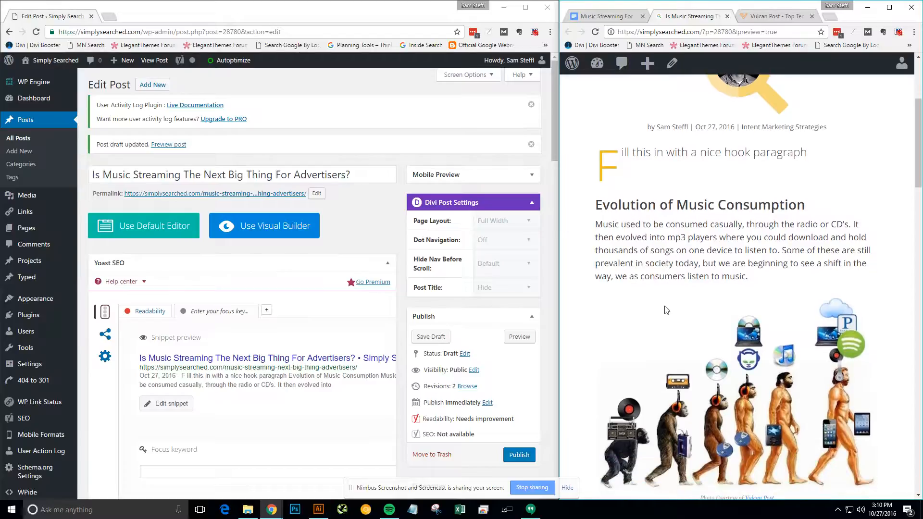
scroll(675, 306, "down", 6)
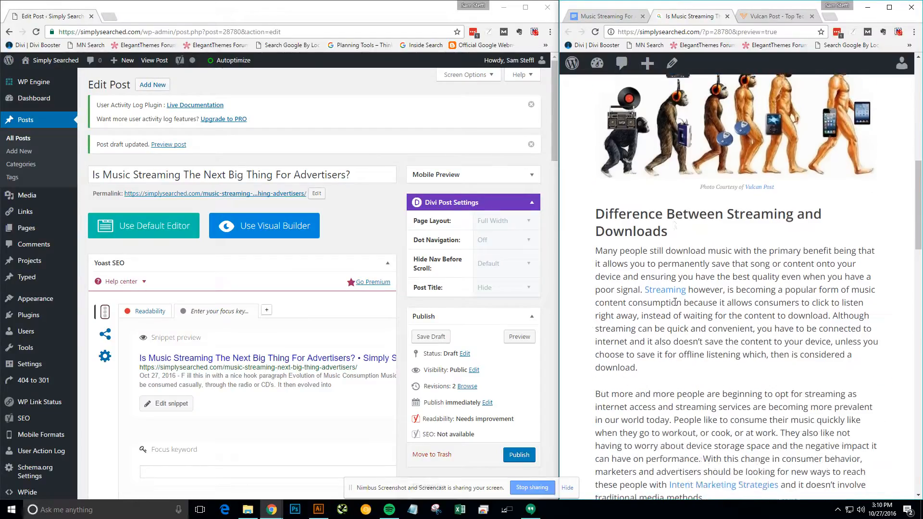
scroll(675, 302, "down", 7)
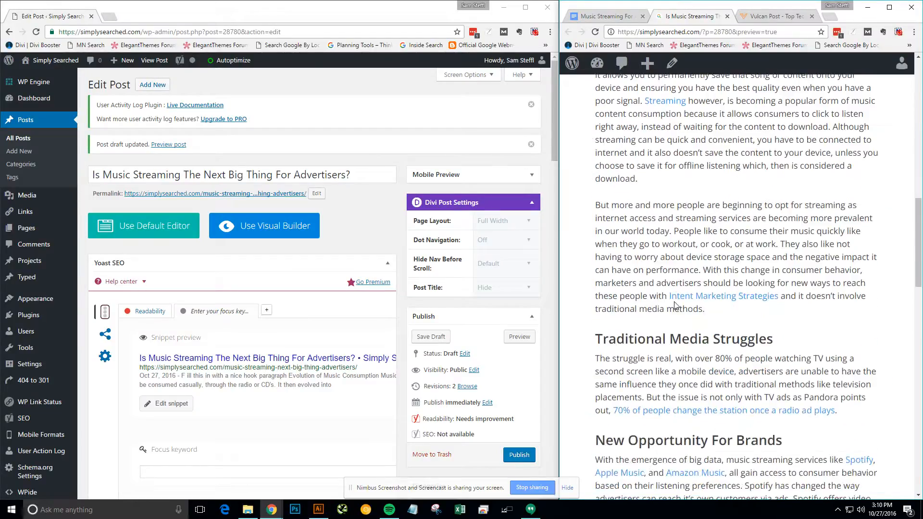
scroll(676, 302, "down", 3)
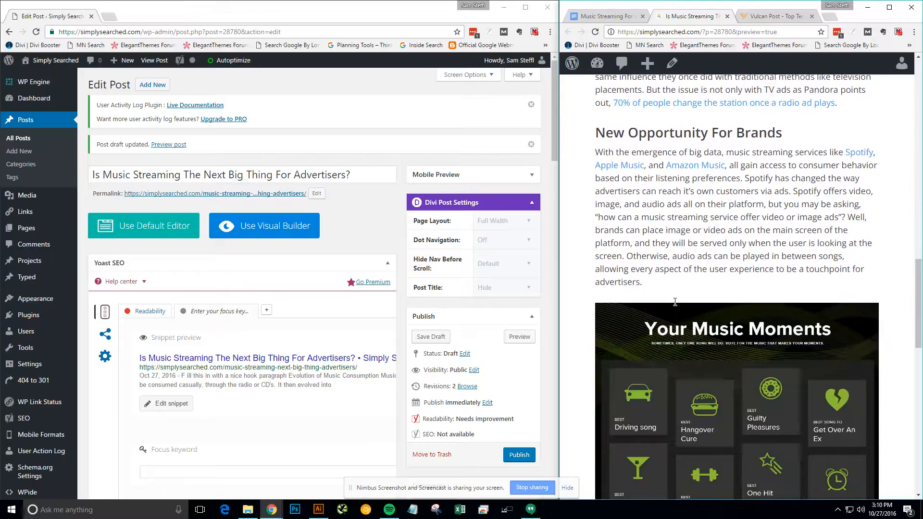
scroll(676, 306, "down", 8)
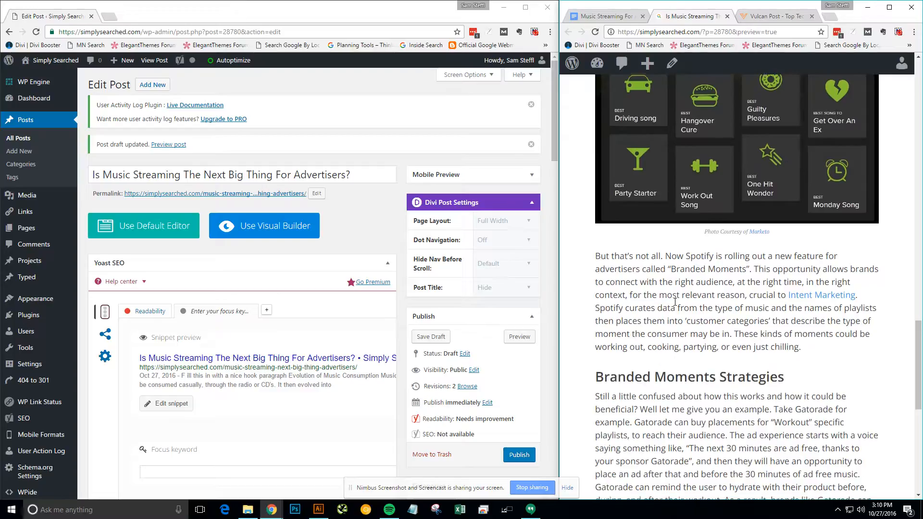
scroll(676, 304, "down", 2)
scroll(676, 302, "down", 6)
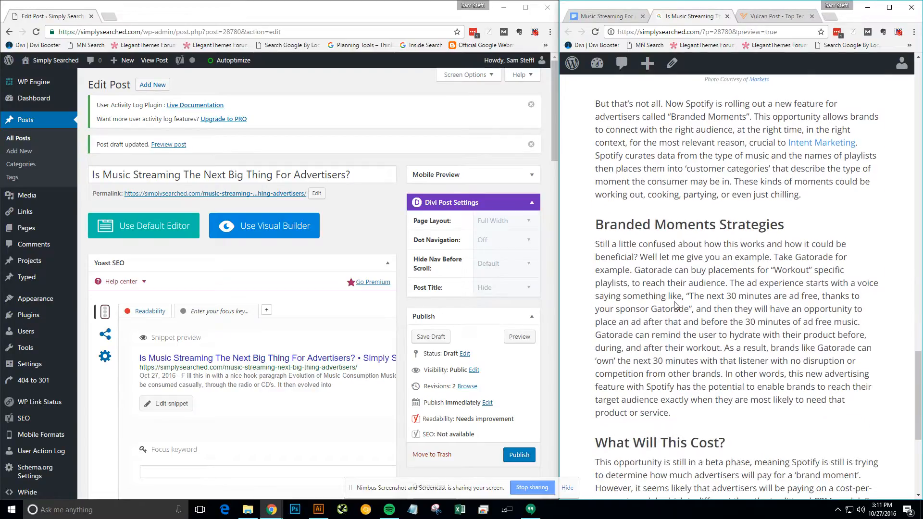
scroll(675, 306, "down", 3)
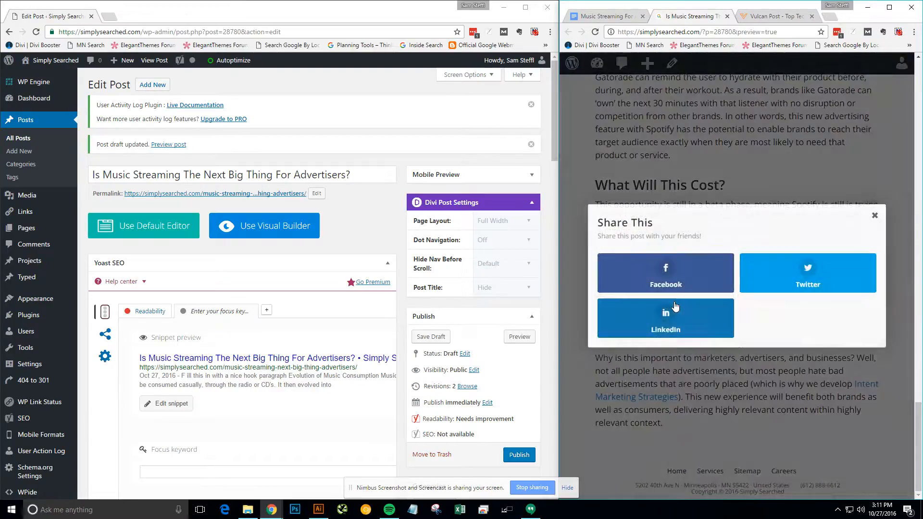
left_click(875, 216)
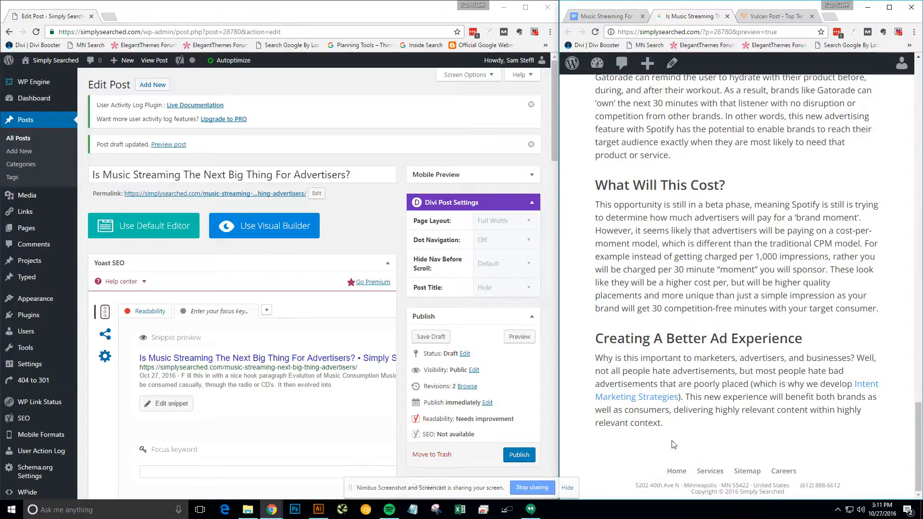
scroll(741, 435, "up", 20)
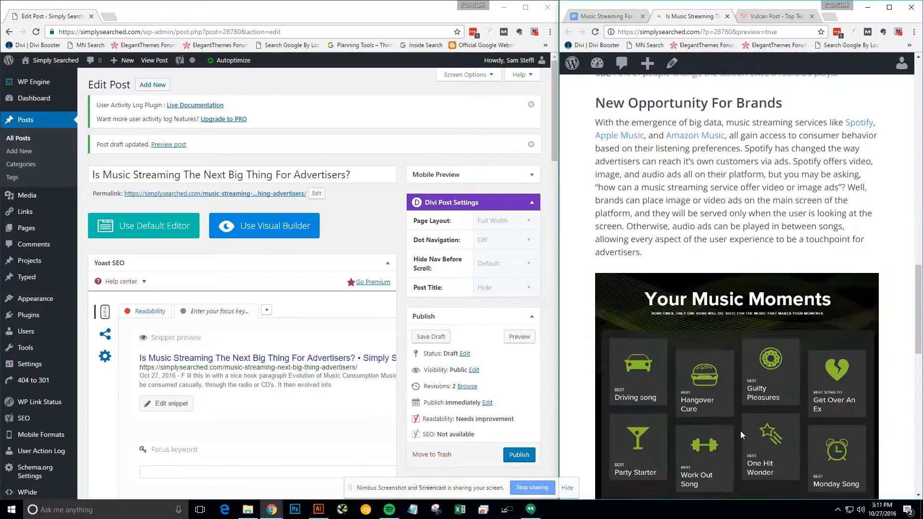
scroll(740, 433, "up", 20)
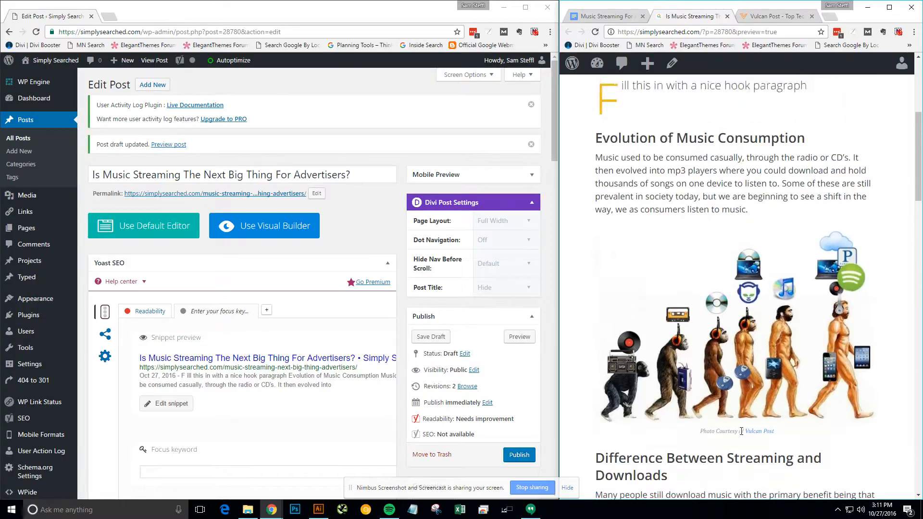
scroll(742, 432, "up", 4)
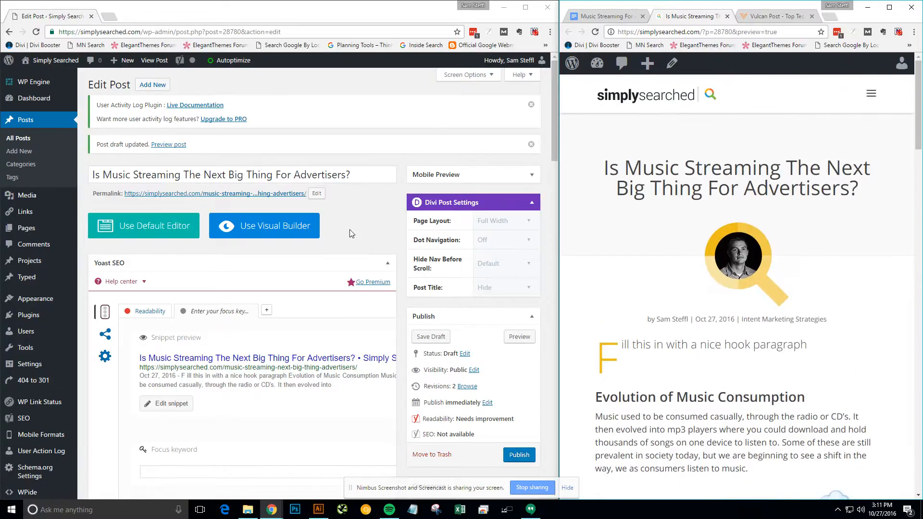
scroll(345, 256, "down", 1)
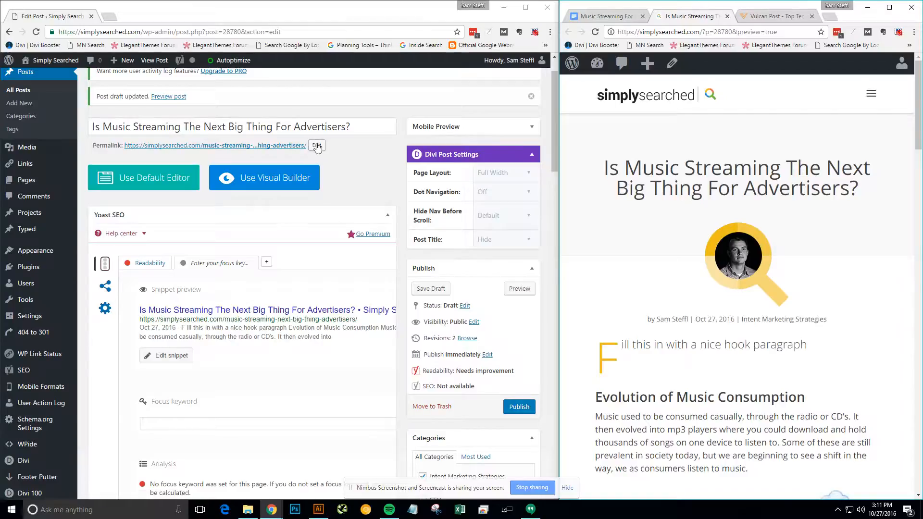
scroll(223, 199, "up", 1)
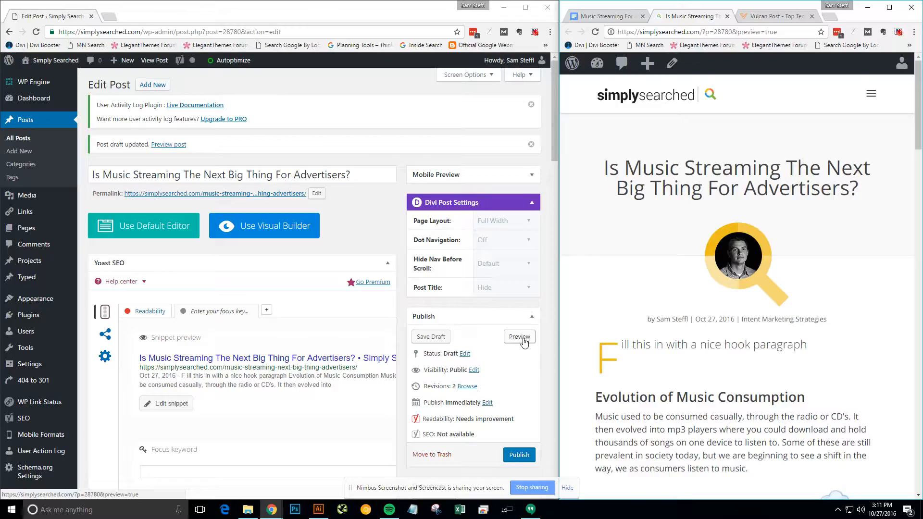
Step: Change the post's permalink slug to the full title wording, "Is Music Streaming The Next Big Thing For Advertisers"
left_click(520, 338)
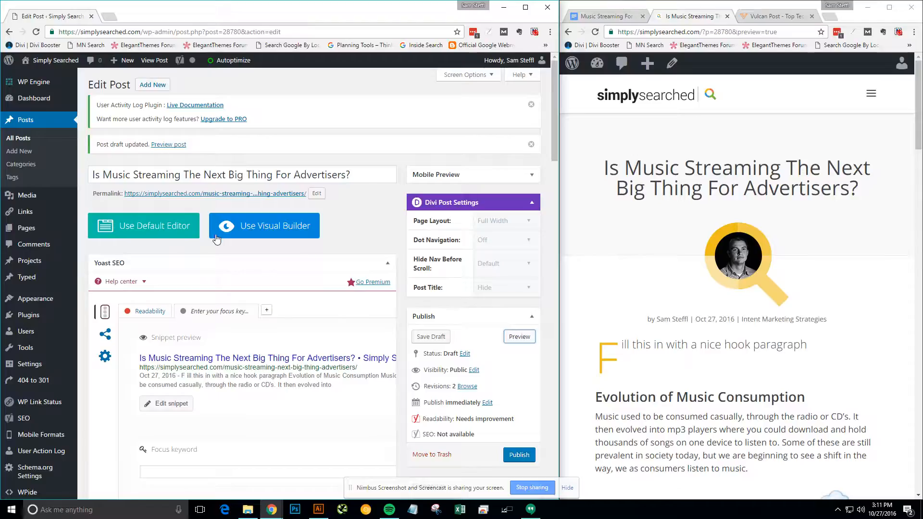
mouse_move(81, 207)
left_click(321, 196)
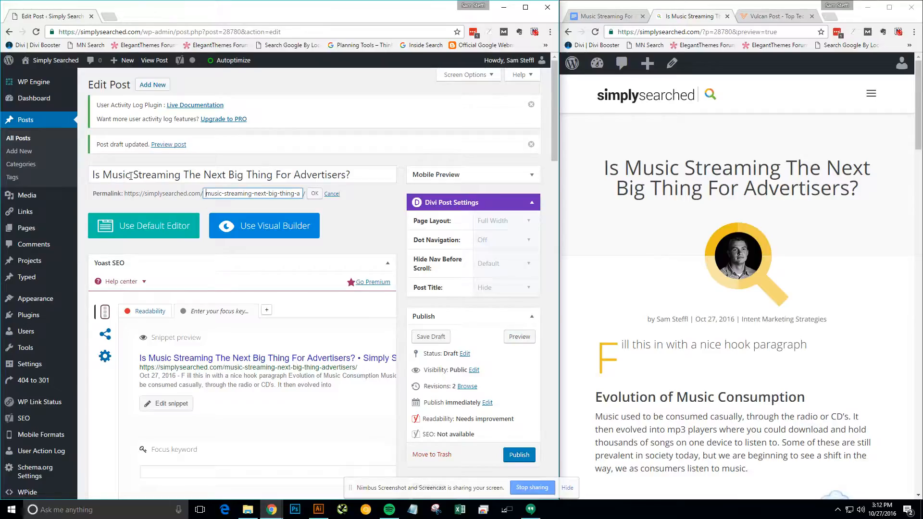
left_click_drag(364, 174, 84, 179)
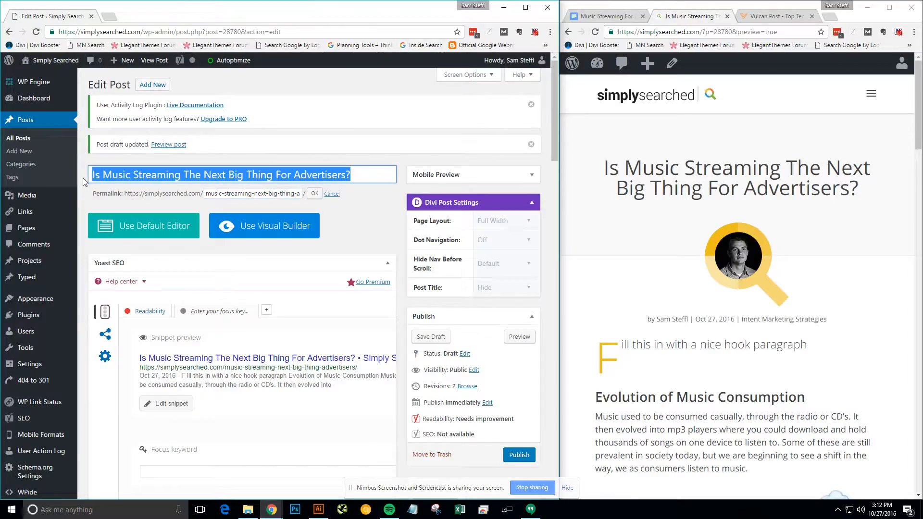
left_click(100, 175)
left_click_drag(346, 175, 87, 184)
left_click_drag(299, 194, 301, 194)
key("ctrl+a")
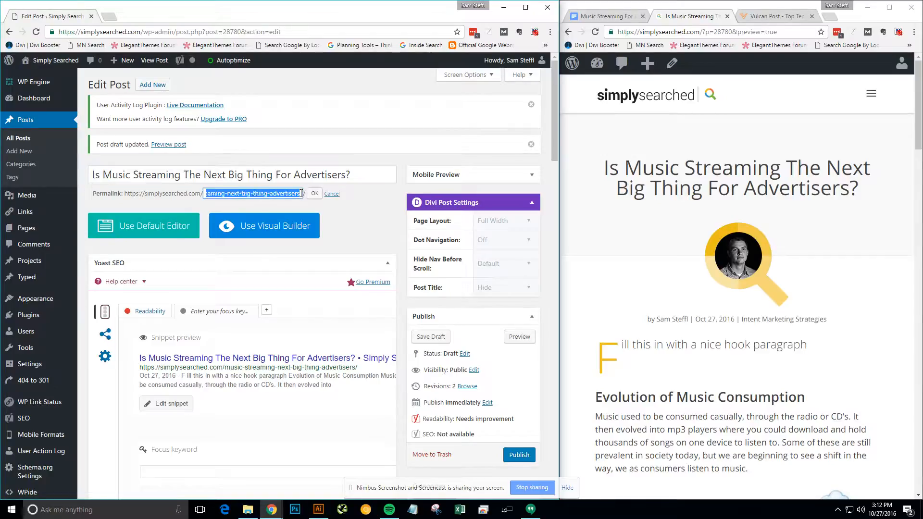
key("ctrl+v")
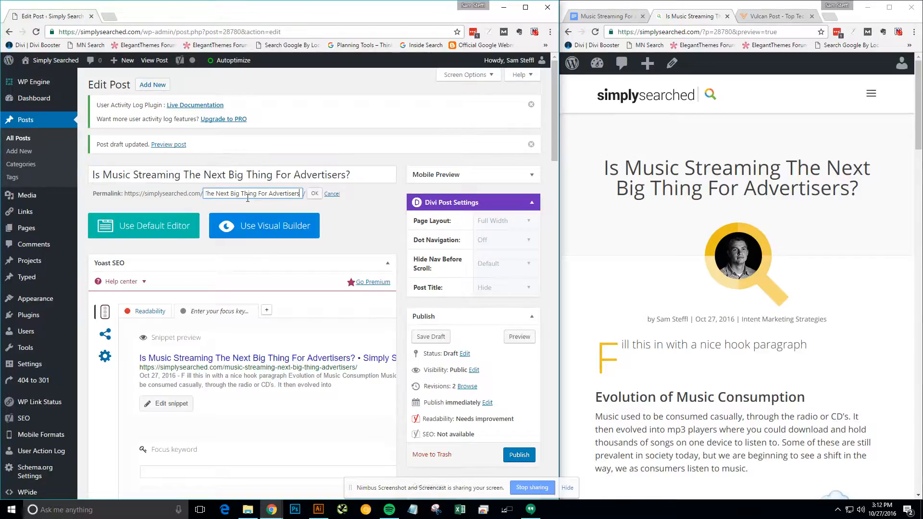
left_click(314, 194)
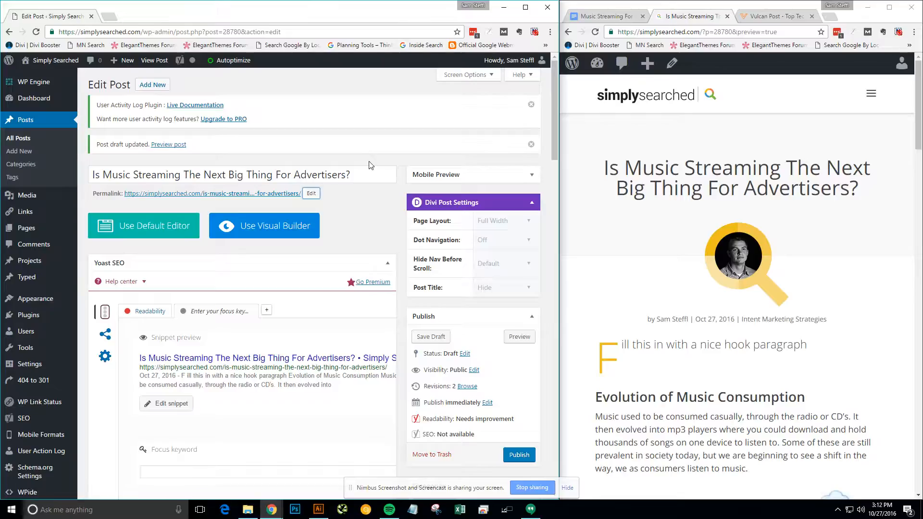
Step: Check the Yoast SEO snippet preview and analysis for the post, and save the draft
scroll(369, 165, "down", 1)
scroll(370, 165, "down", 2)
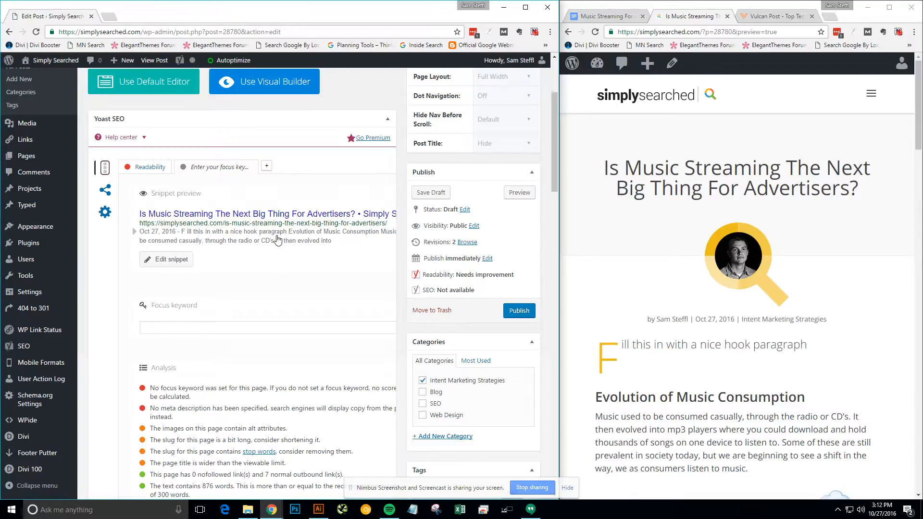
scroll(278, 239, "down", 3)
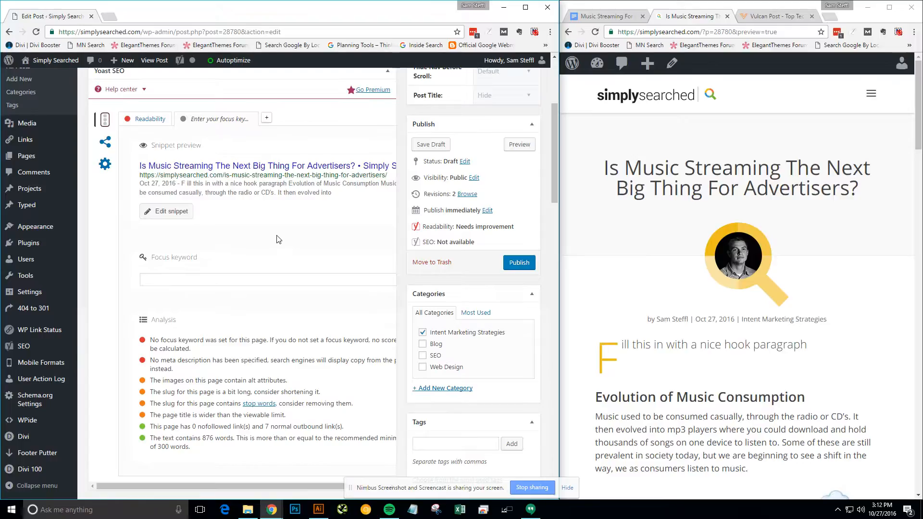
scroll(278, 239, "up", 5)
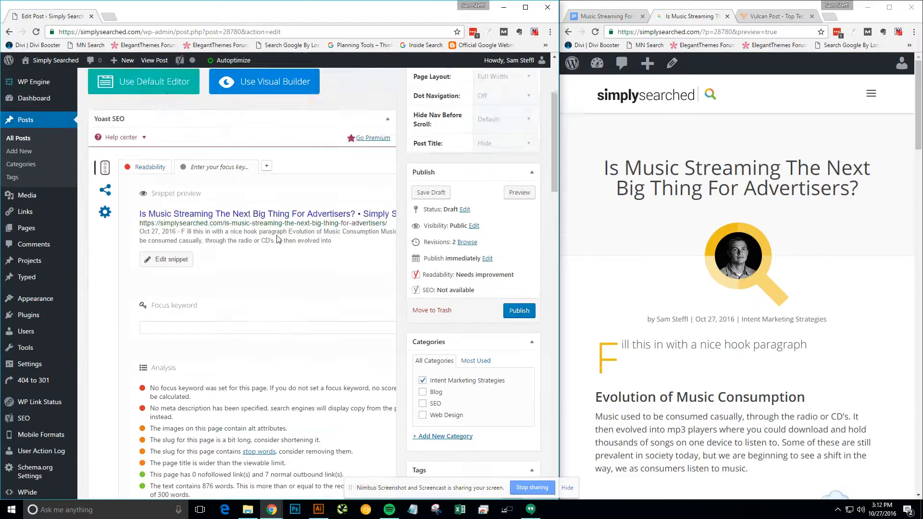
scroll(343, 315, "up", 1)
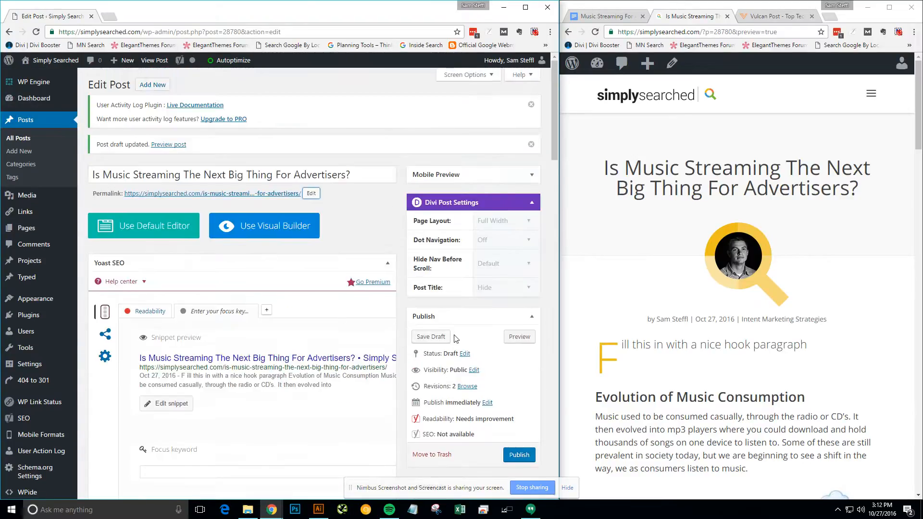
left_click(431, 339)
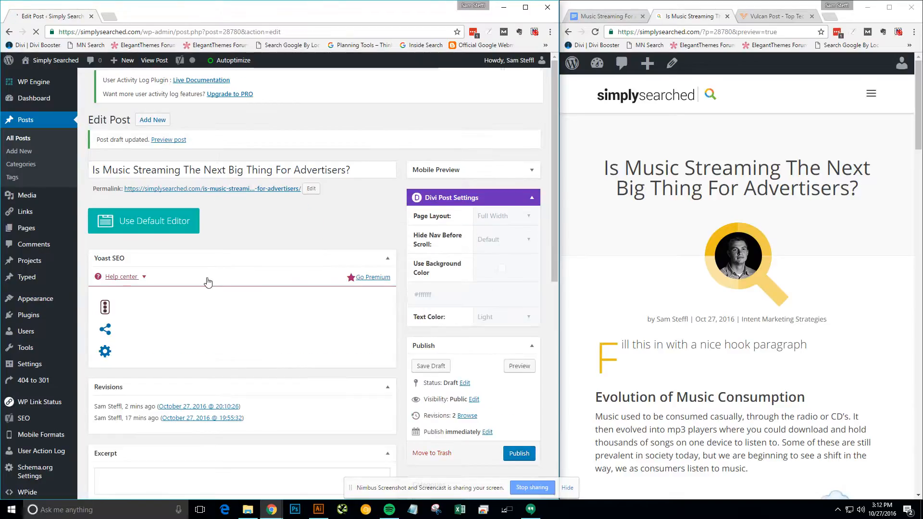
Step: From the list of all posts, use Quick Edit to reassign the music streaming draft to a different author and update it
left_click(23, 139)
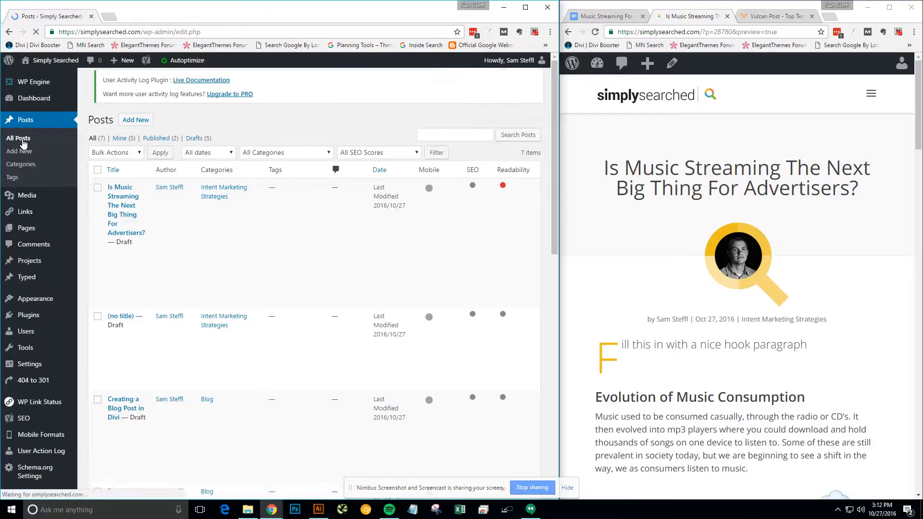
mouse_move(120, 210)
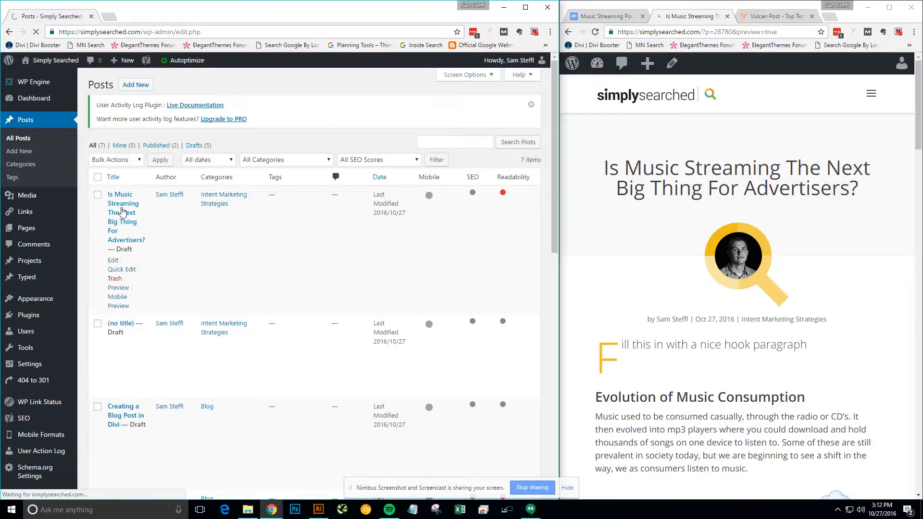
mouse_move(172, 327)
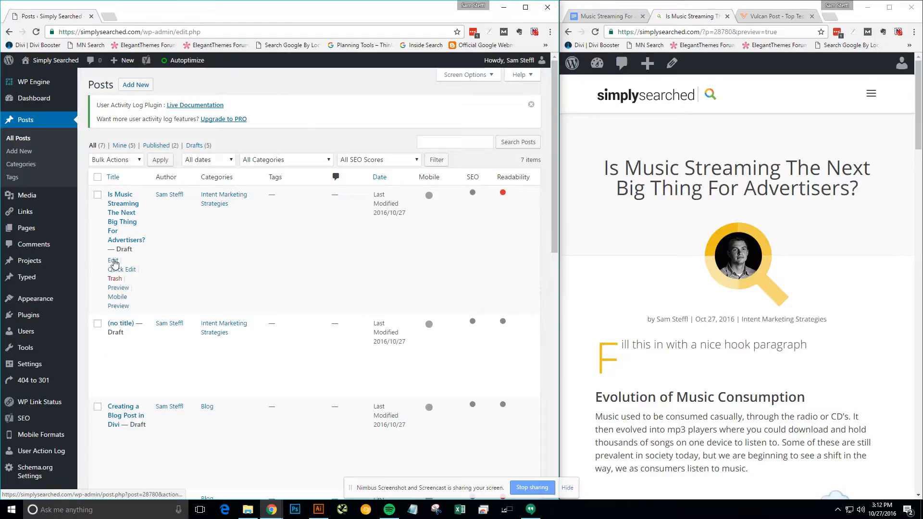
left_click(121, 270)
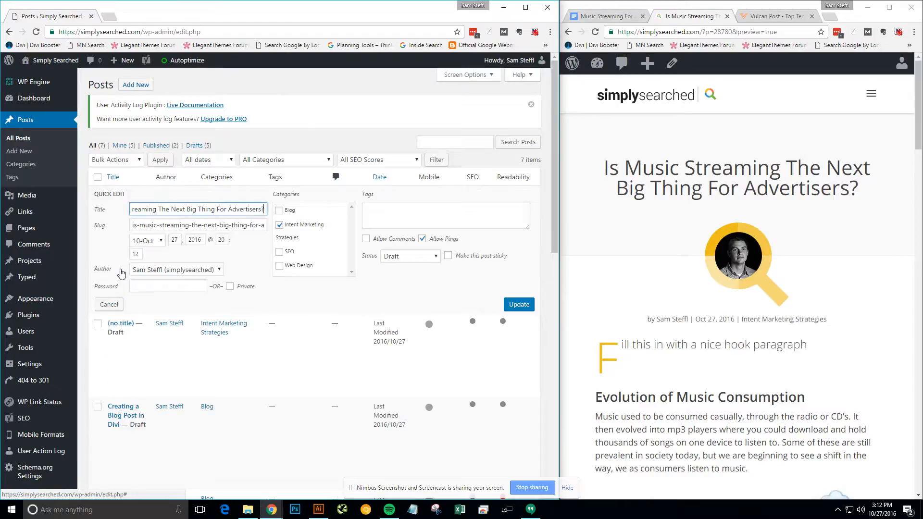
left_click(171, 270)
left_click(172, 281)
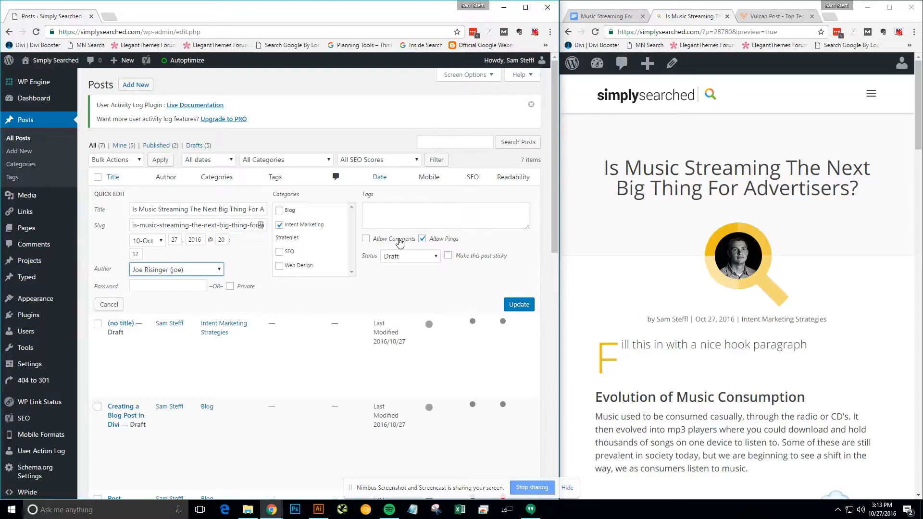
left_click(518, 306)
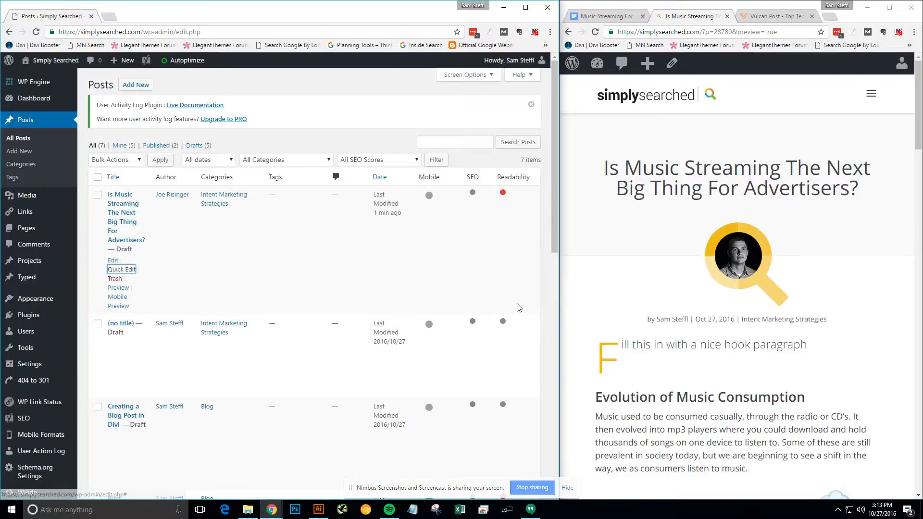
Step: Reload the post preview and check the author byline beneath the header image
left_click(596, 32)
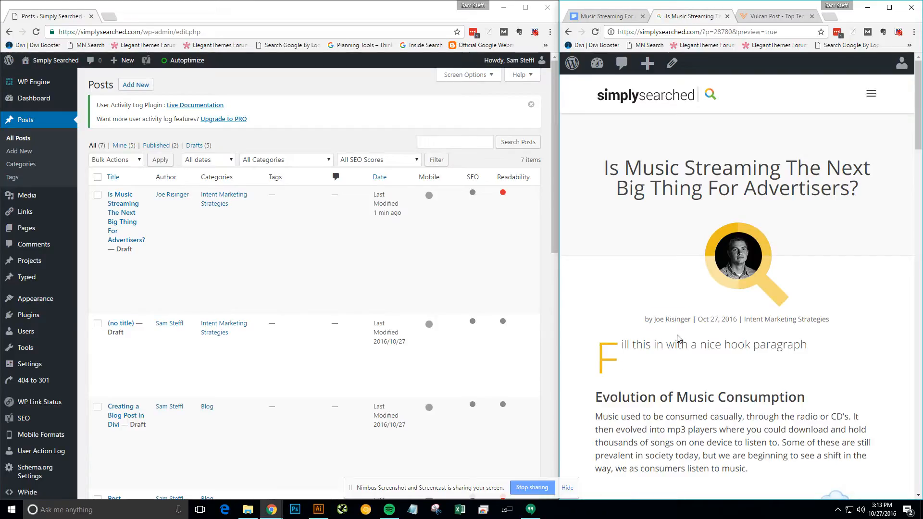
mouse_move(214, 284)
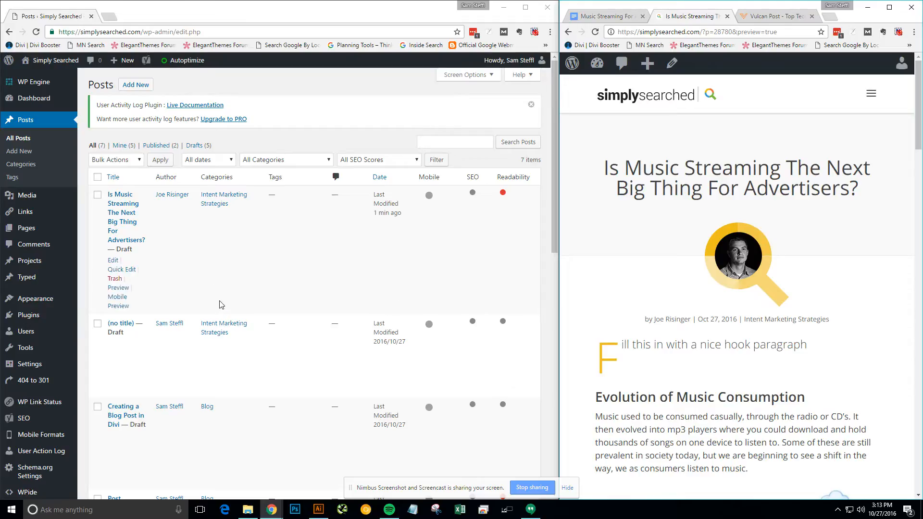
mouse_move(365, 385)
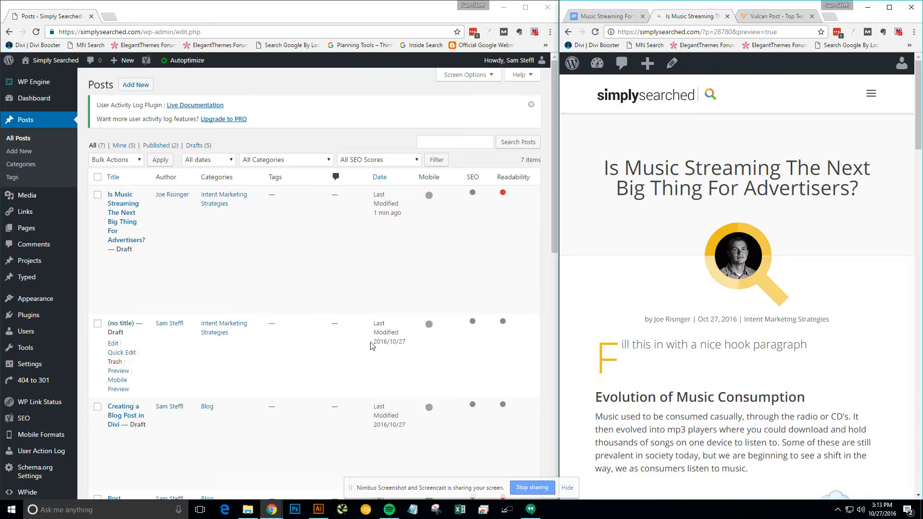